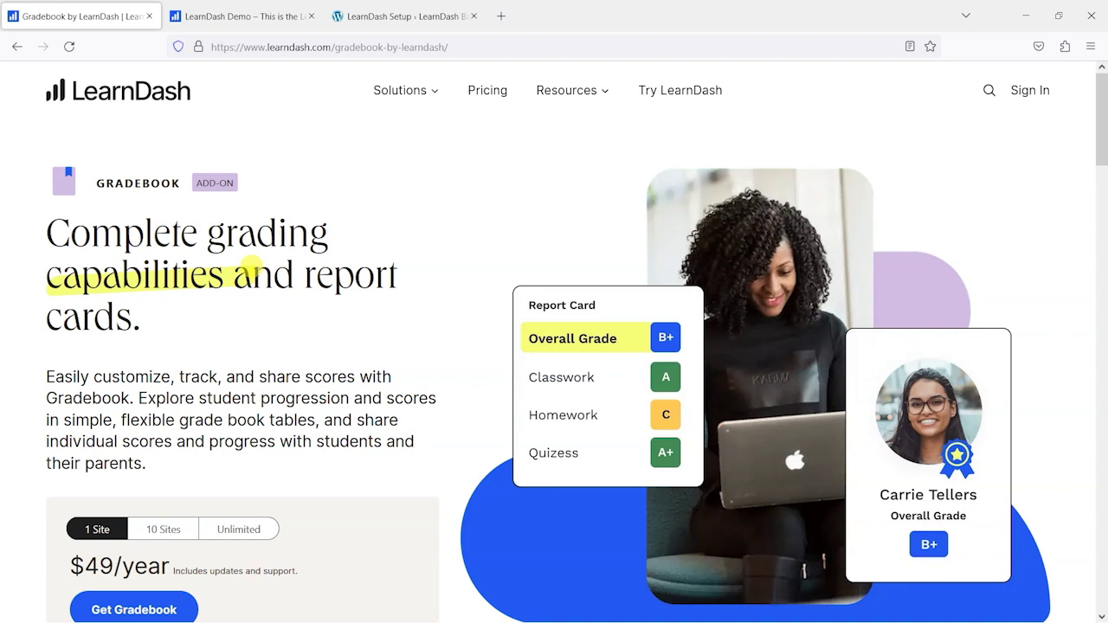
Go to the LearnDash demo site's WordPress admin and dismiss the Stripe deprecation notice
scroll(324, 254, "down", 1)
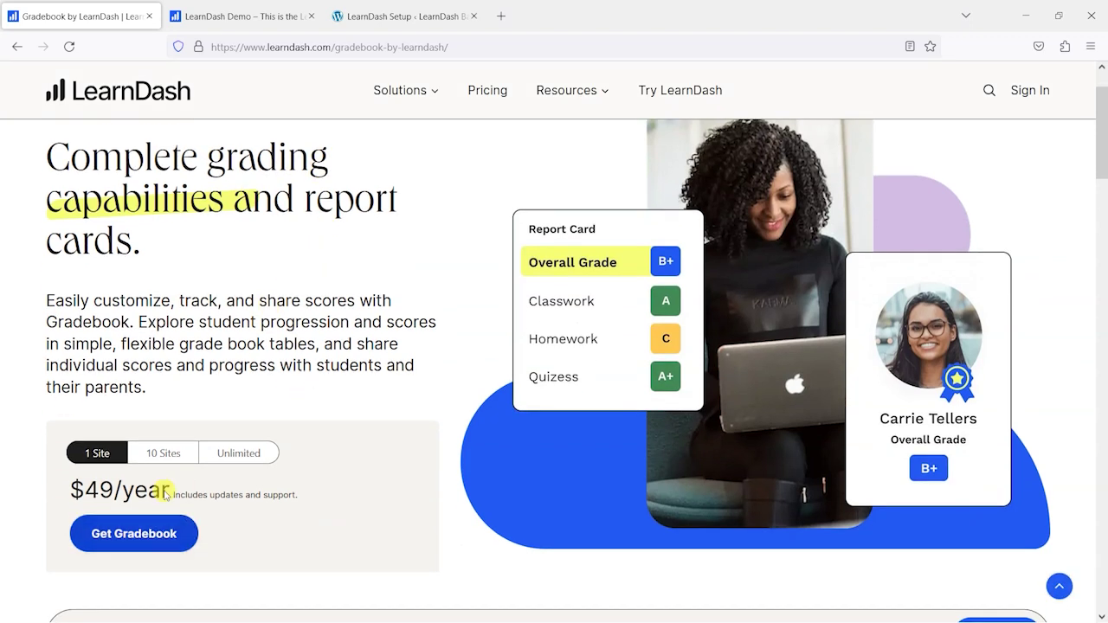
scroll(273, 417, "up", 1)
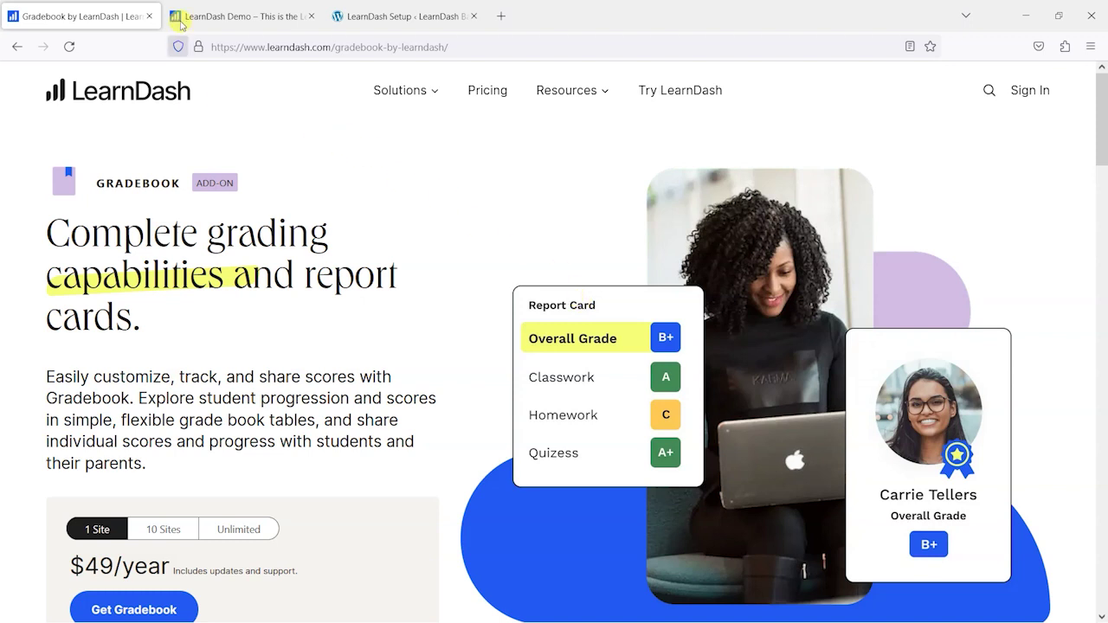
left_click(208, 15)
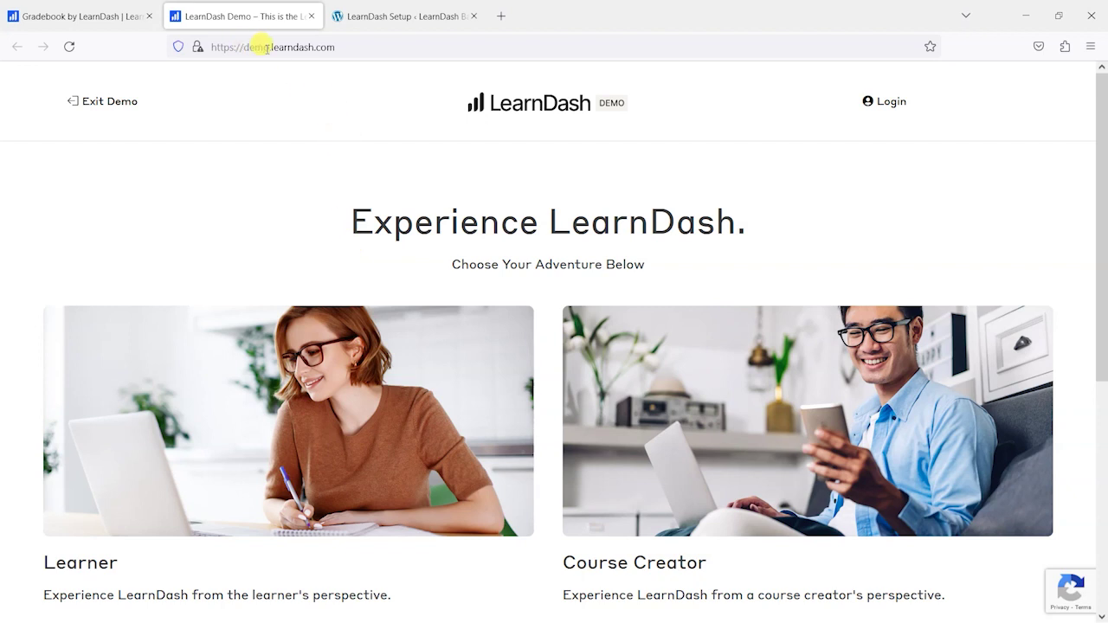
scroll(632, 274, "down", 2)
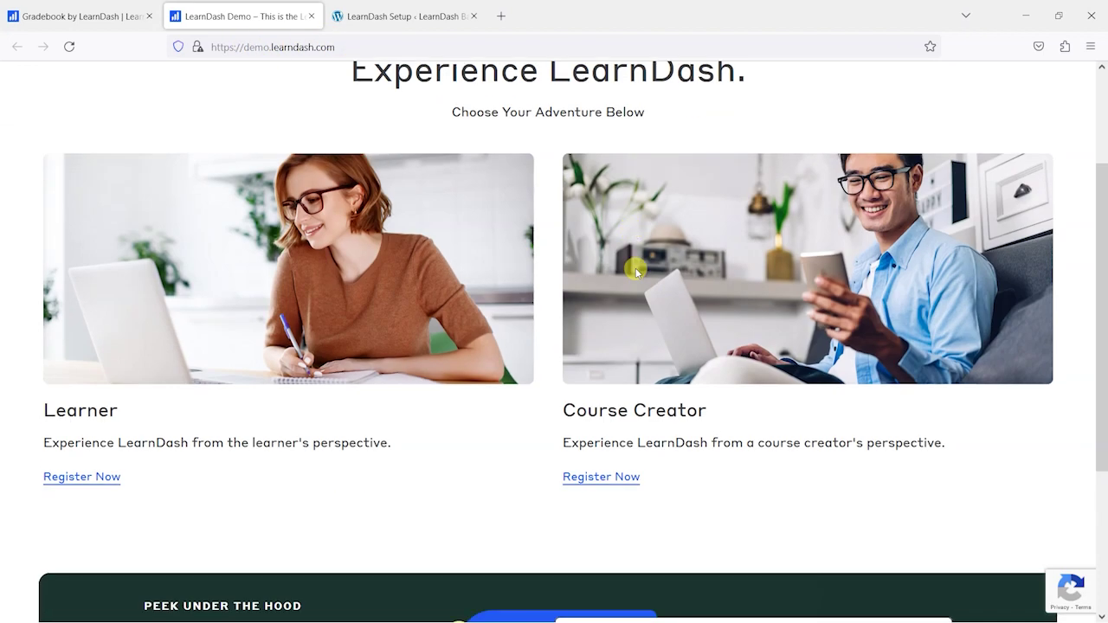
left_click(413, 14)
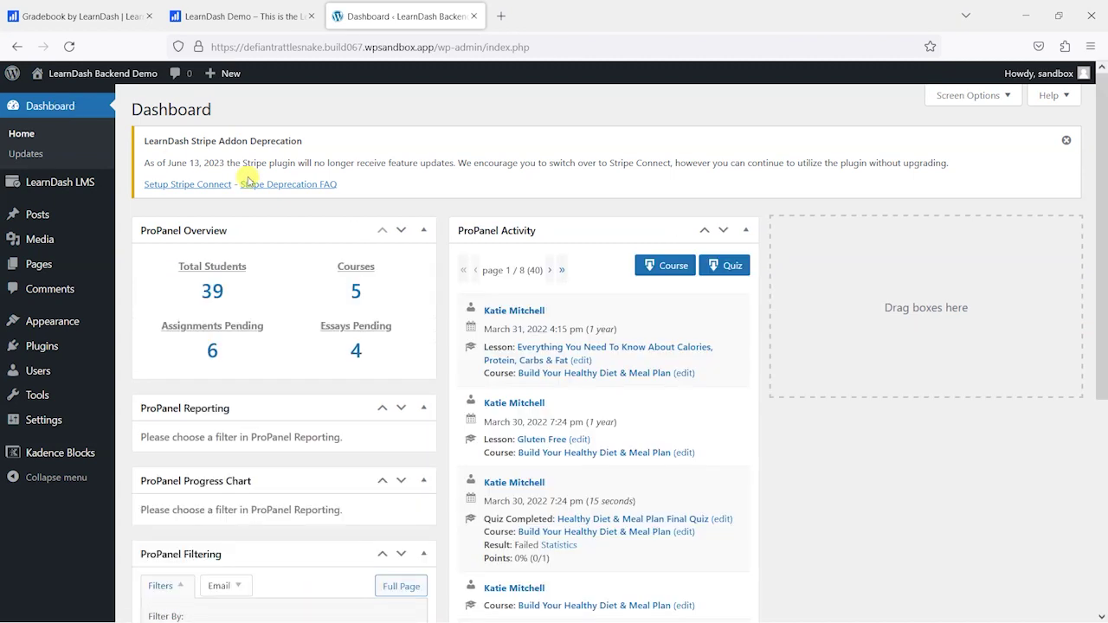
left_click(1066, 140)
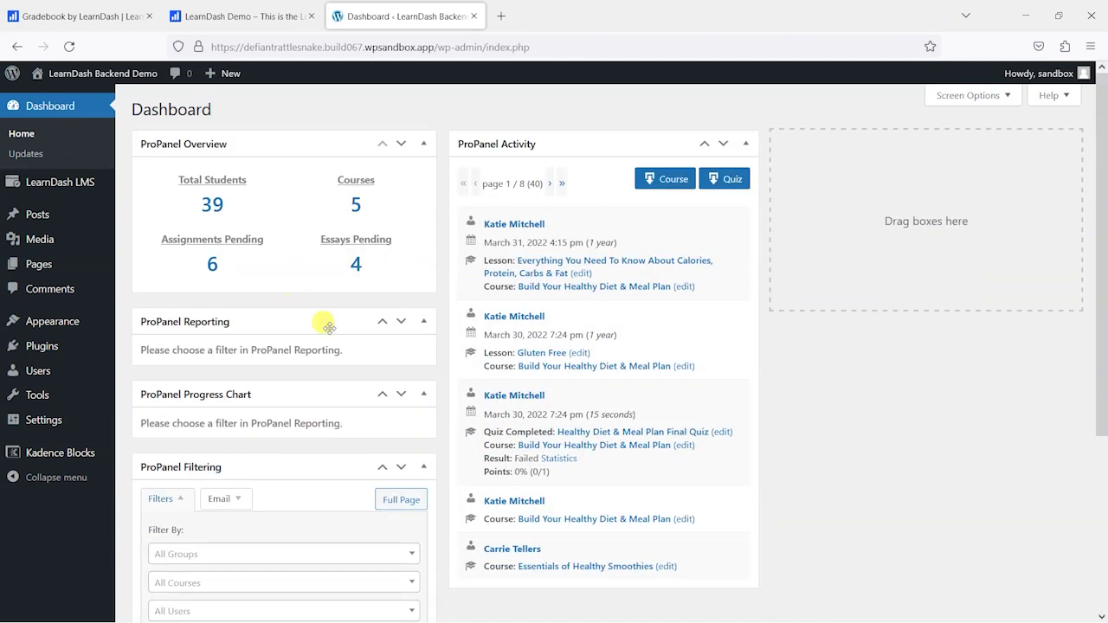
Activate Gradebook by LearnDash from the Installed Plugins list
left_click(61, 351)
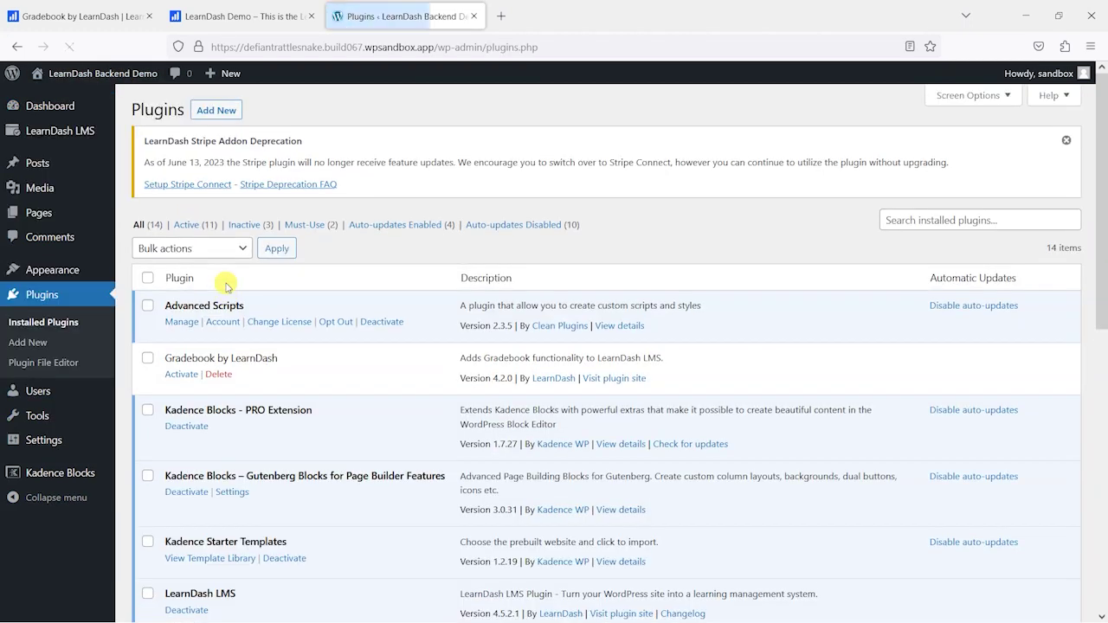
scroll(383, 329, "down", 1)
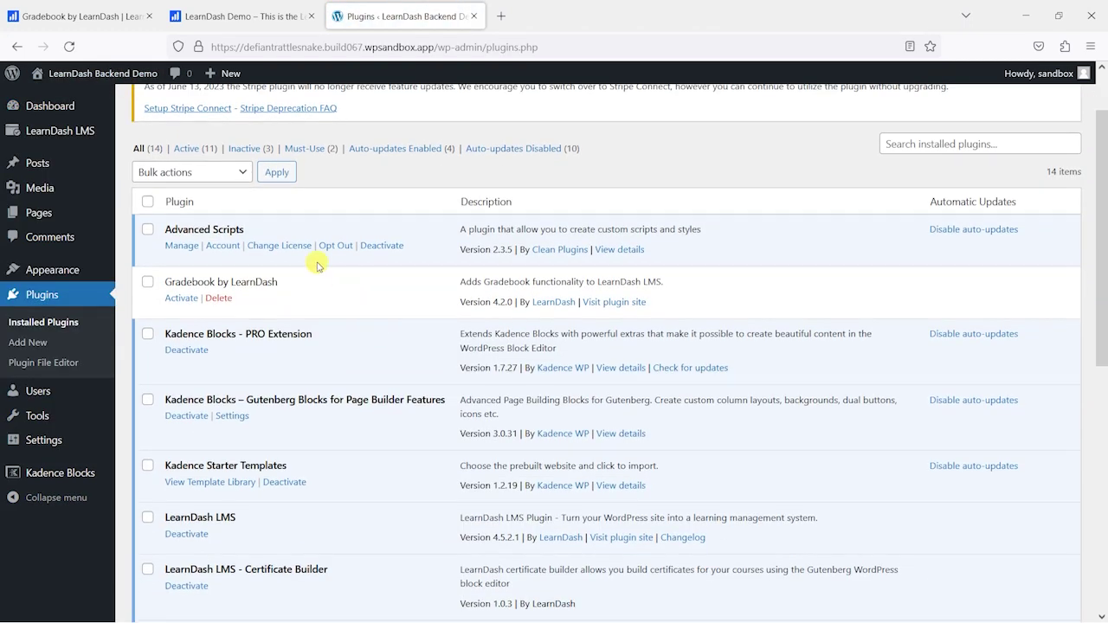
left_click(185, 299)
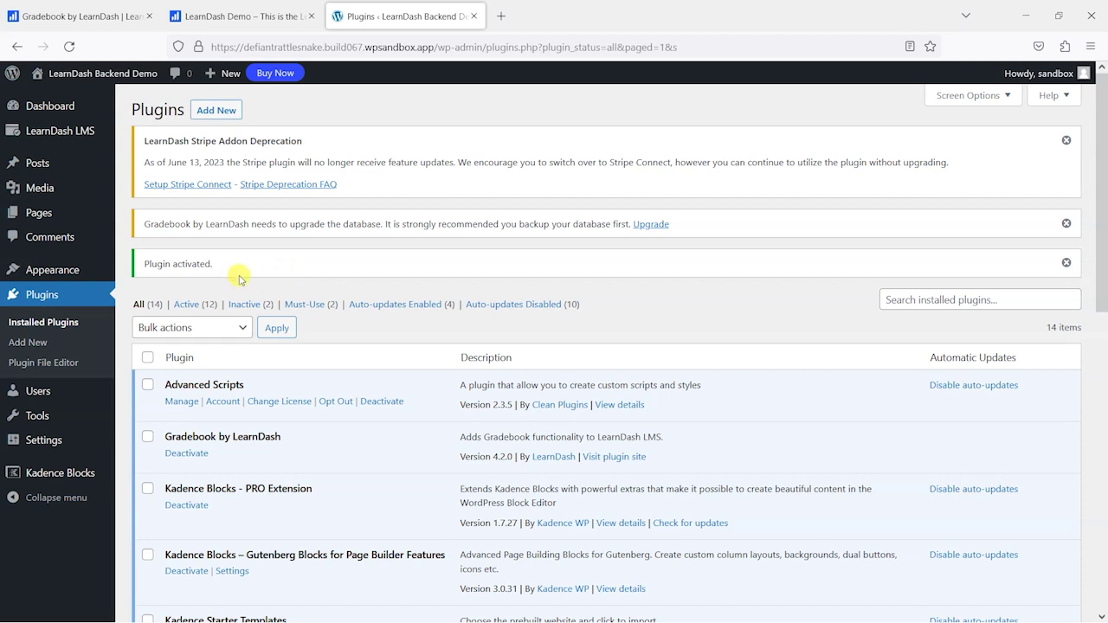
Run the Gradebook database upgrade, then reopen the empty LearnDash Gradebook page
mouse_move(99, 133)
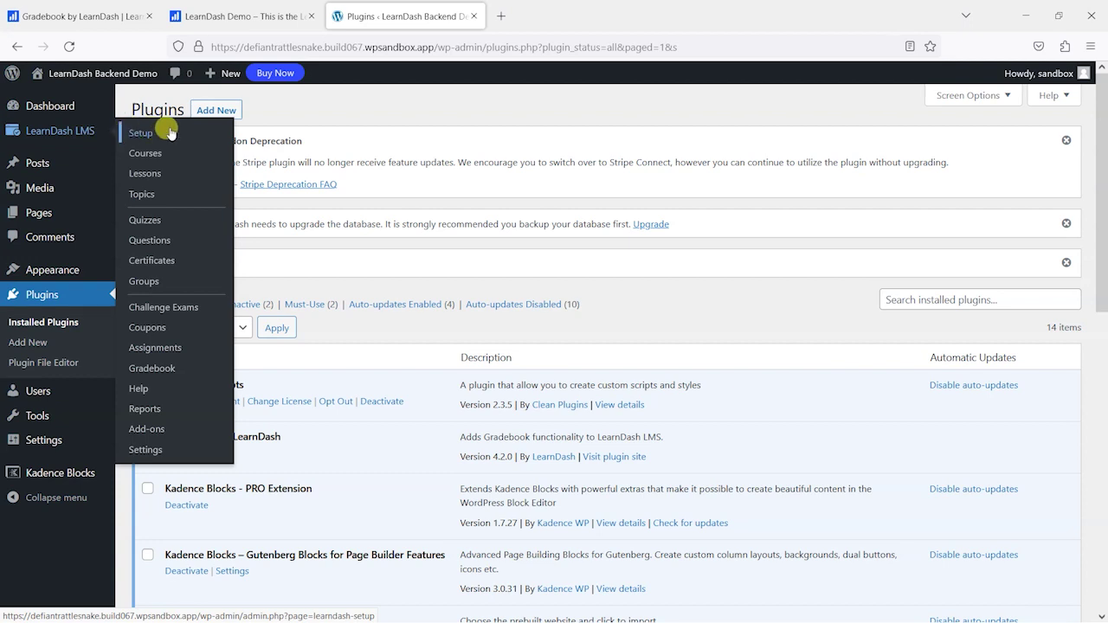
left_click(167, 368)
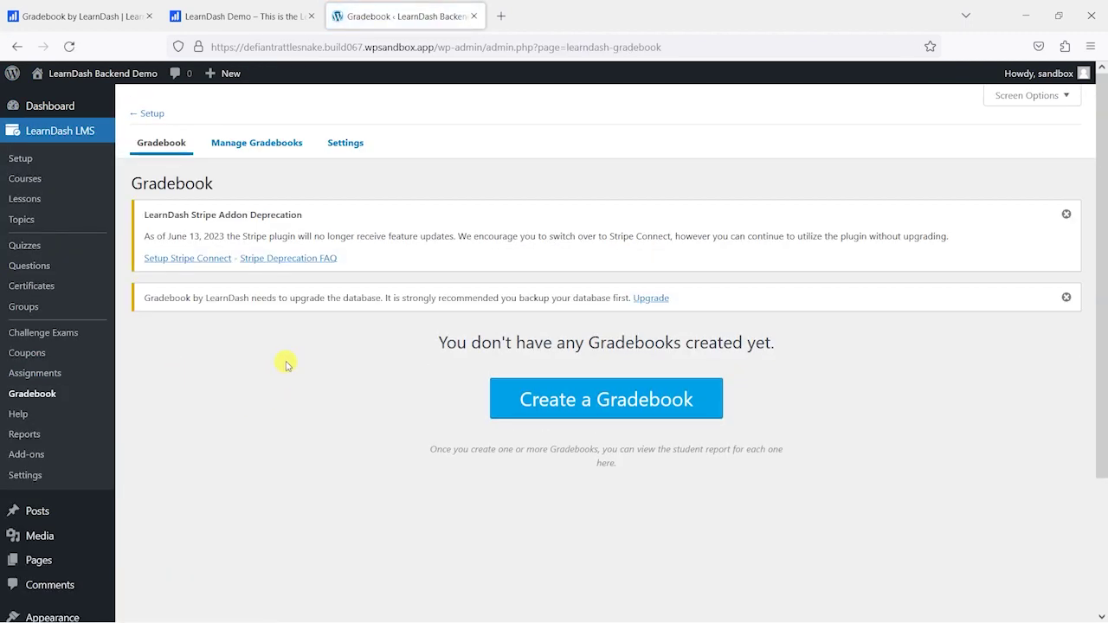
left_click(654, 299)
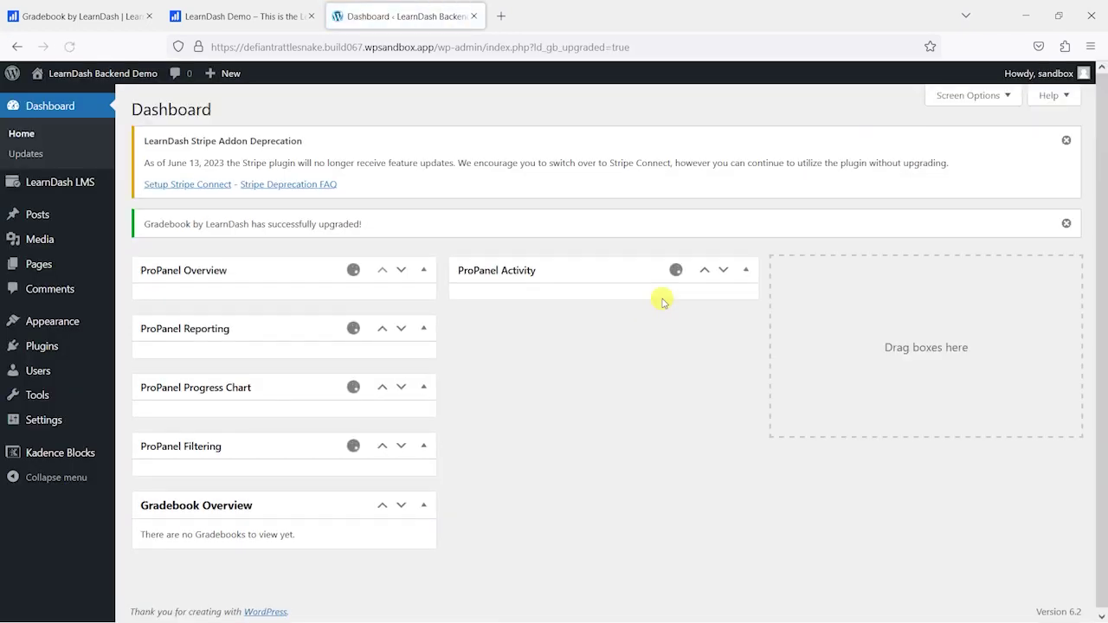
mouse_move(89, 183)
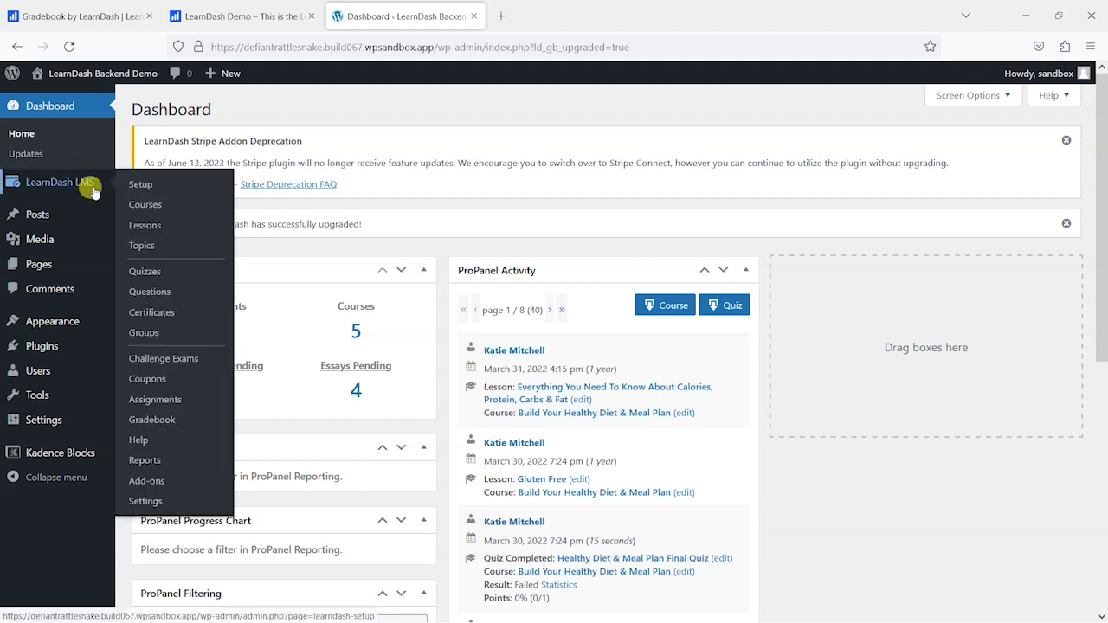
left_click(151, 419)
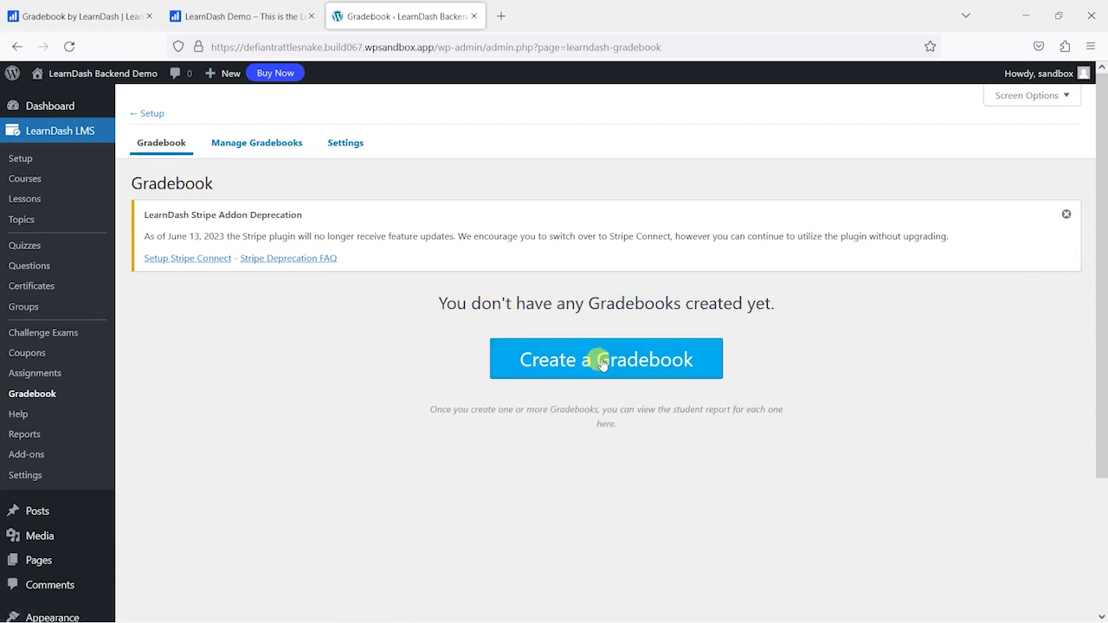
Create a gradebook draft titled 'My example gradebook' and scroll to its Grading section
left_click(603, 363)
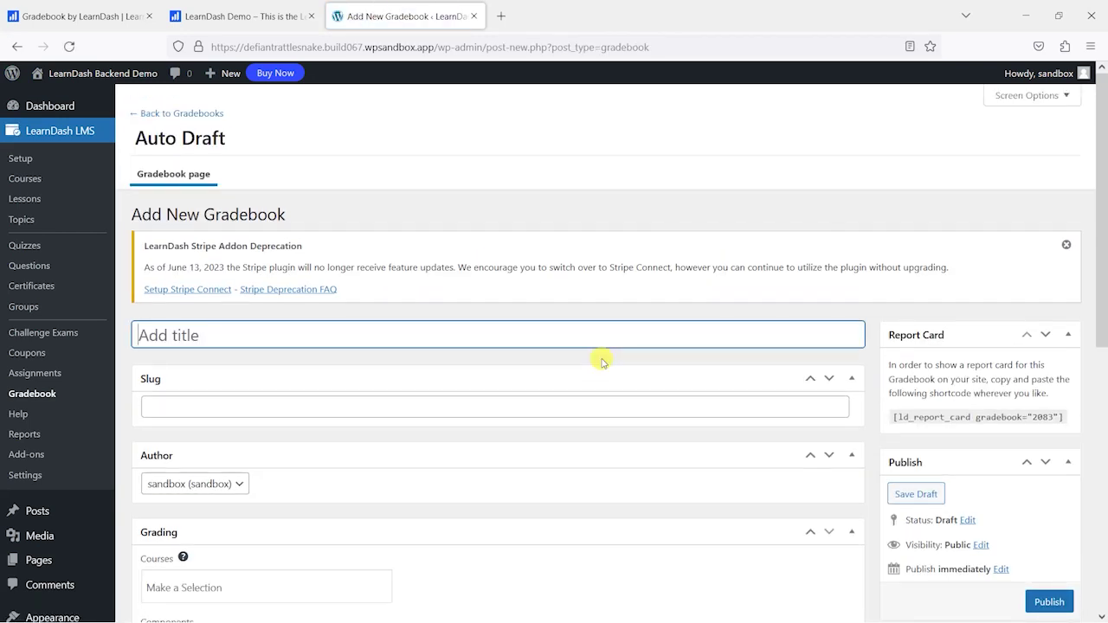
type("My ex")
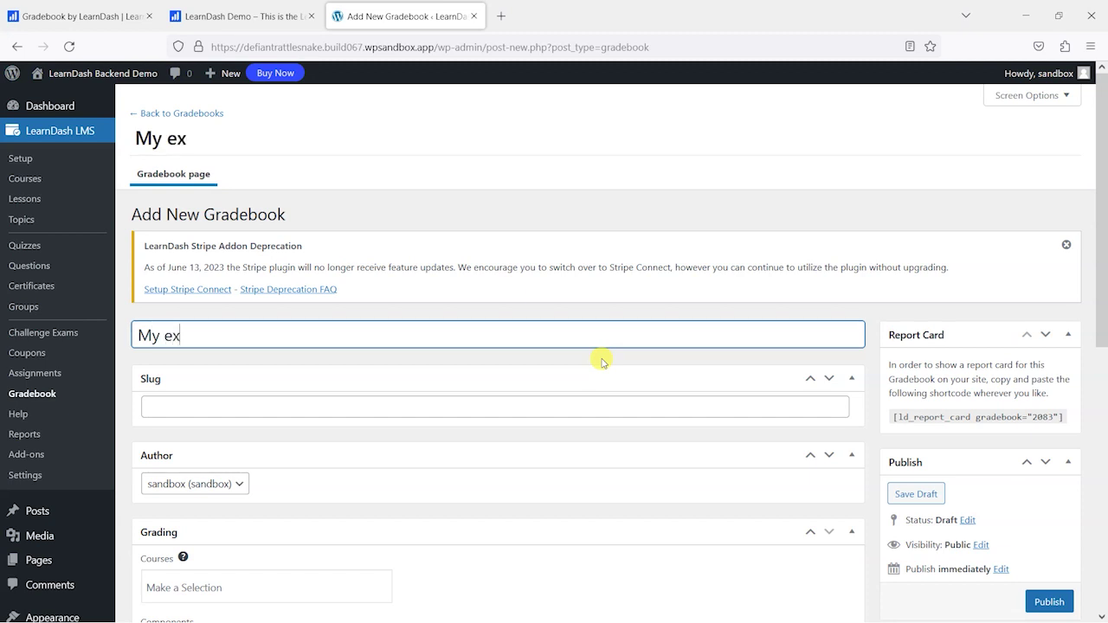
type("ample gradebook")
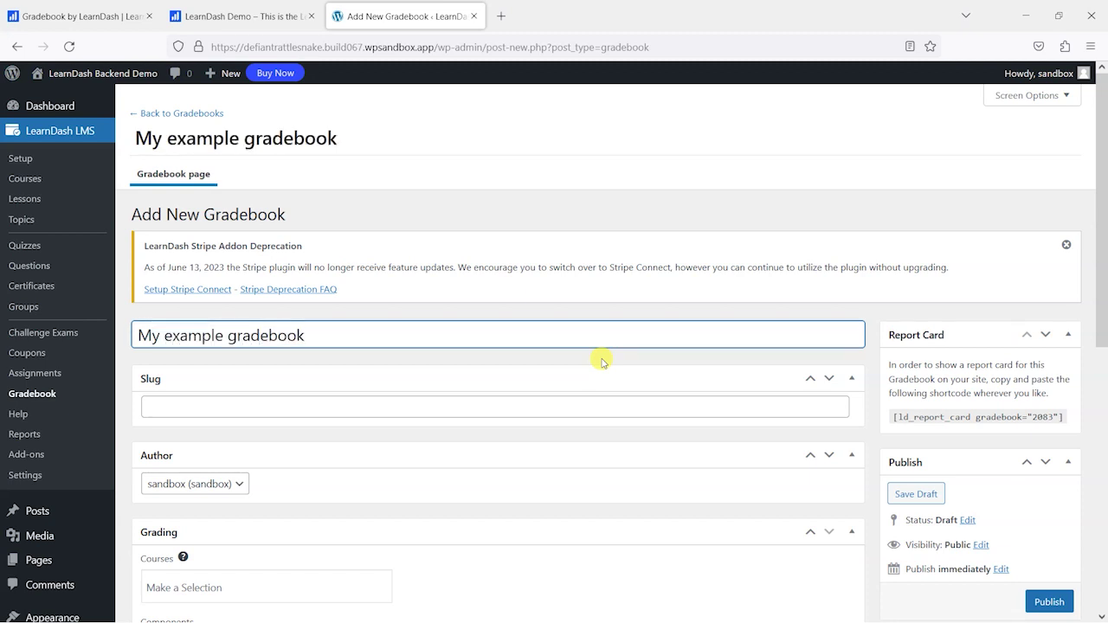
left_click(601, 362)
scroll(611, 363, "down", 3)
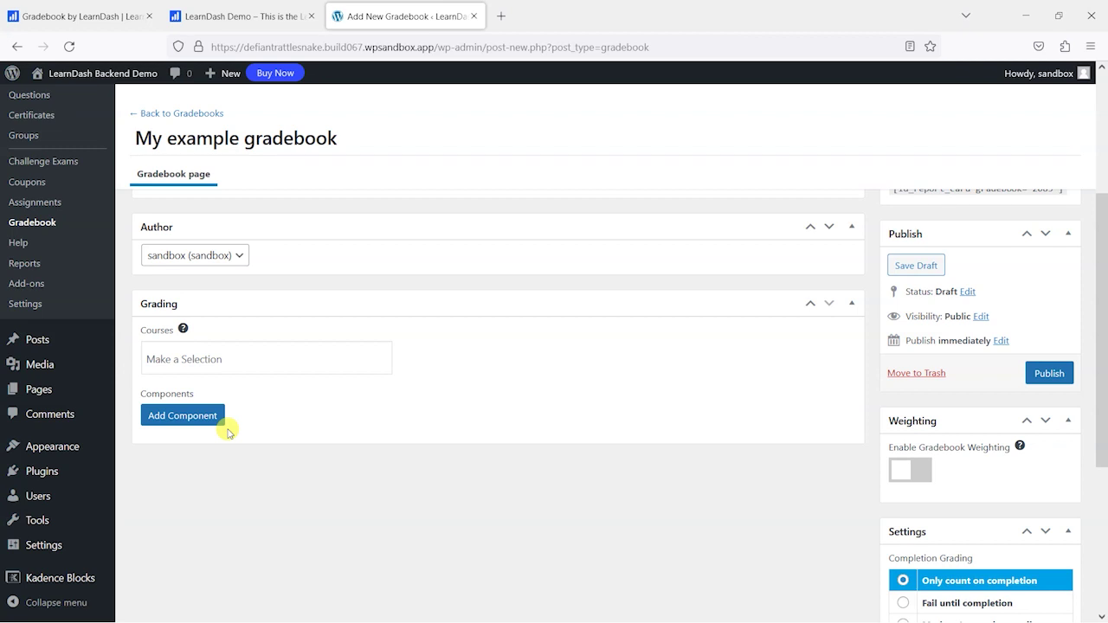
Set the gradebook to grade All Courses and add a new grading component
mouse_move(181, 330)
left_click(178, 358)
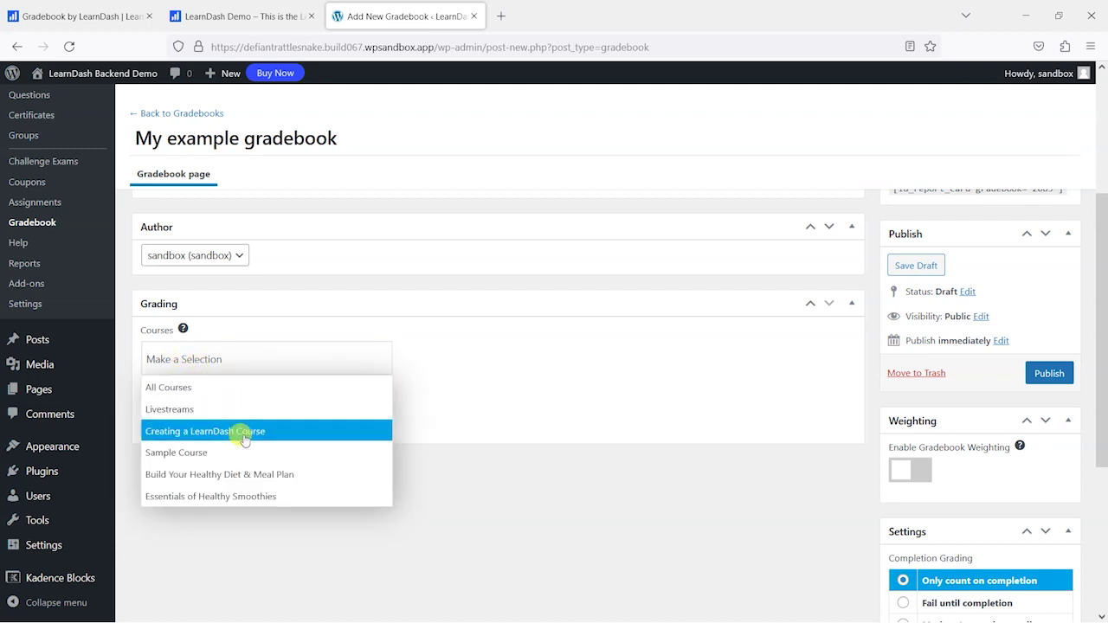
left_click(185, 391)
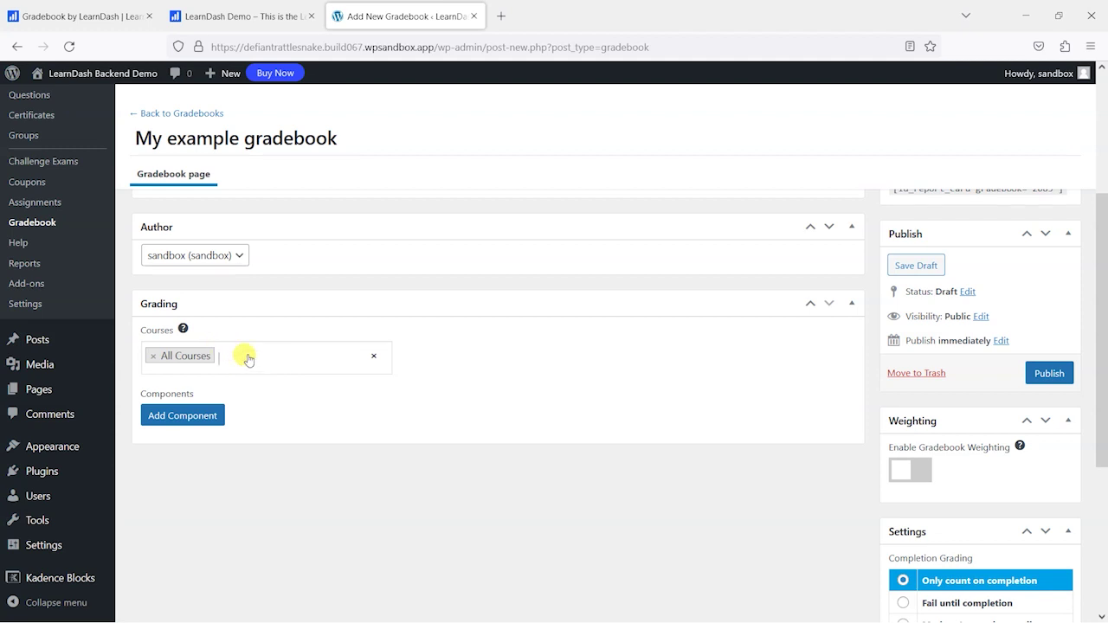
left_click(192, 418)
scroll(663, 397, "down", 2)
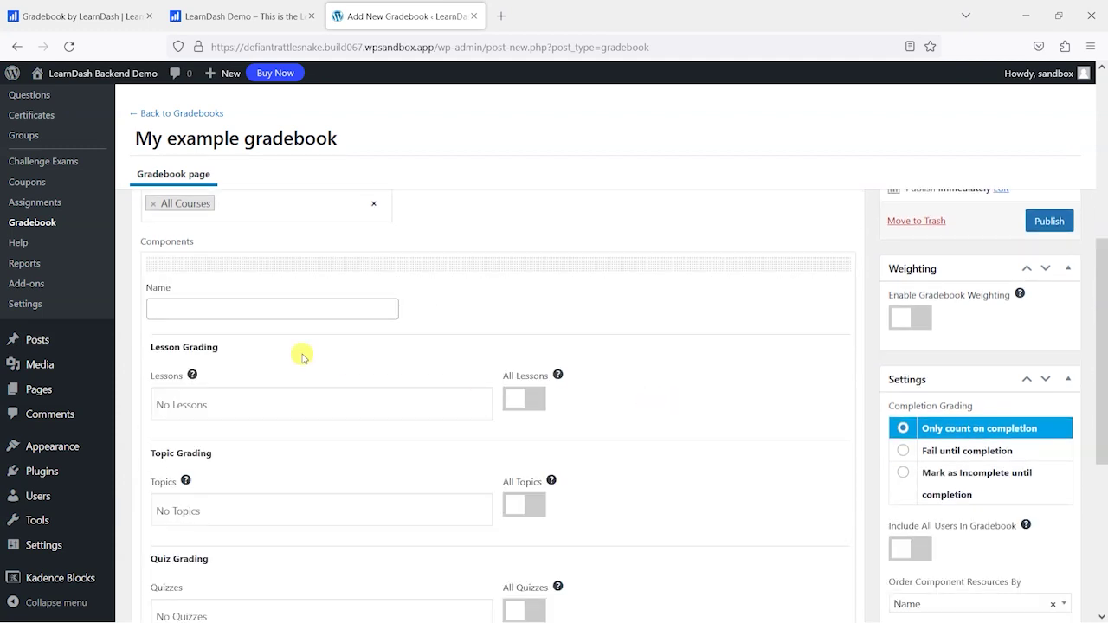
Name the component 'Various lessons completed' and publish the gradebook
left_click(247, 307)
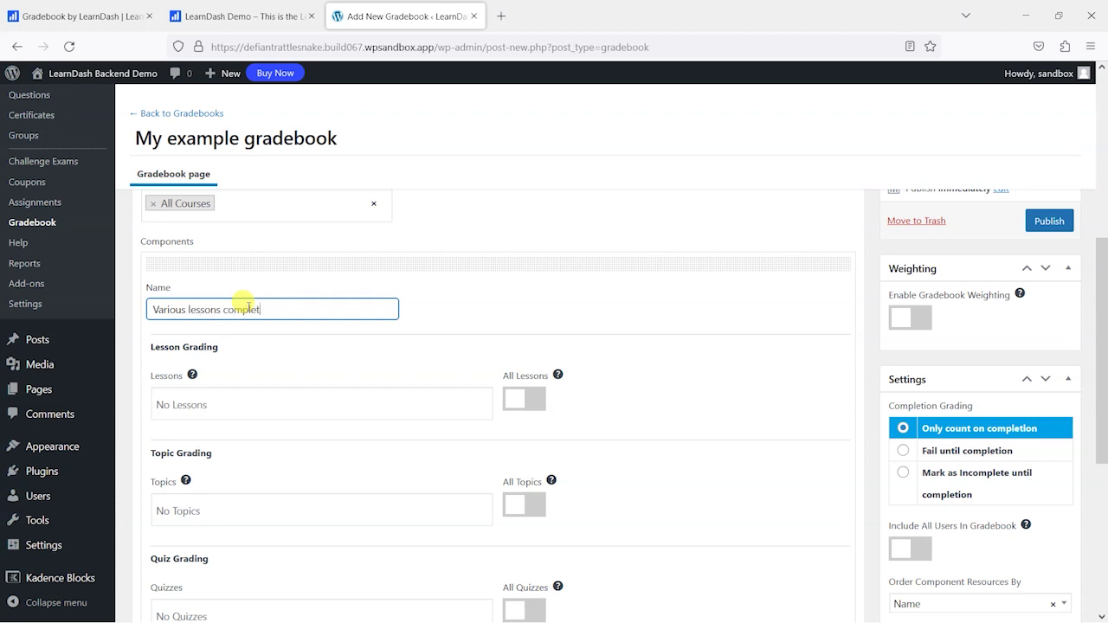
left_click(512, 306)
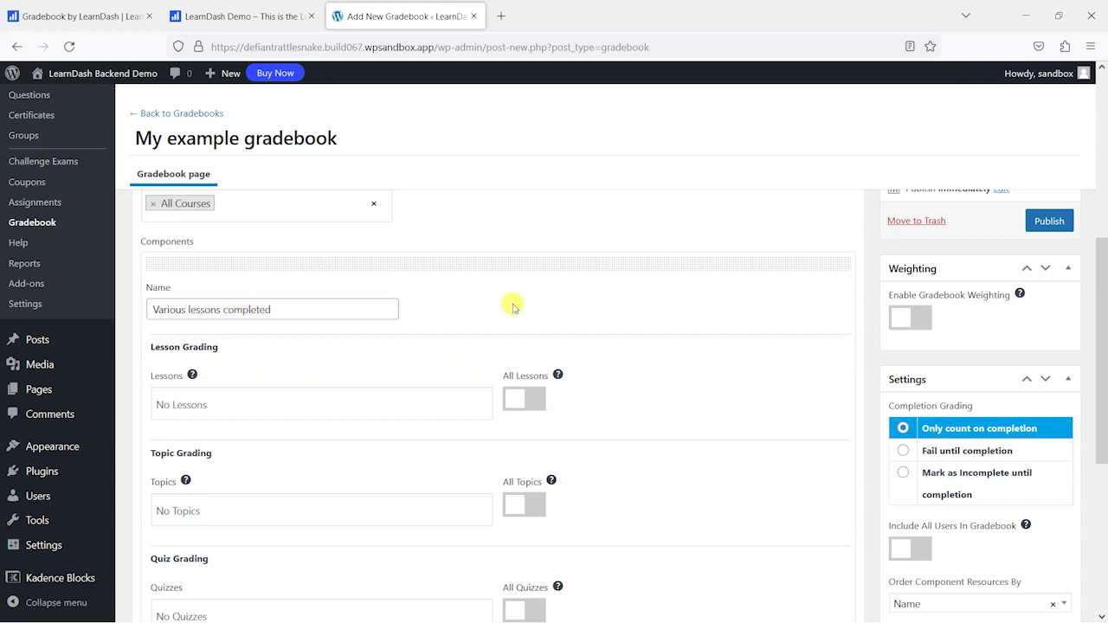
scroll(513, 307, "down", 1)
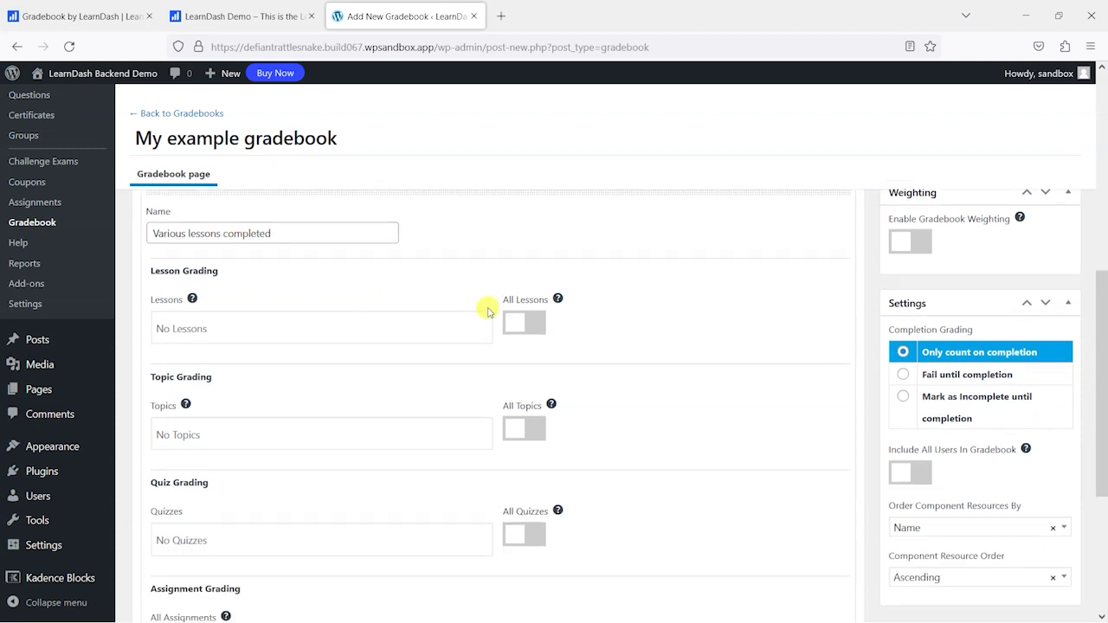
left_click(235, 327)
left_click(302, 317)
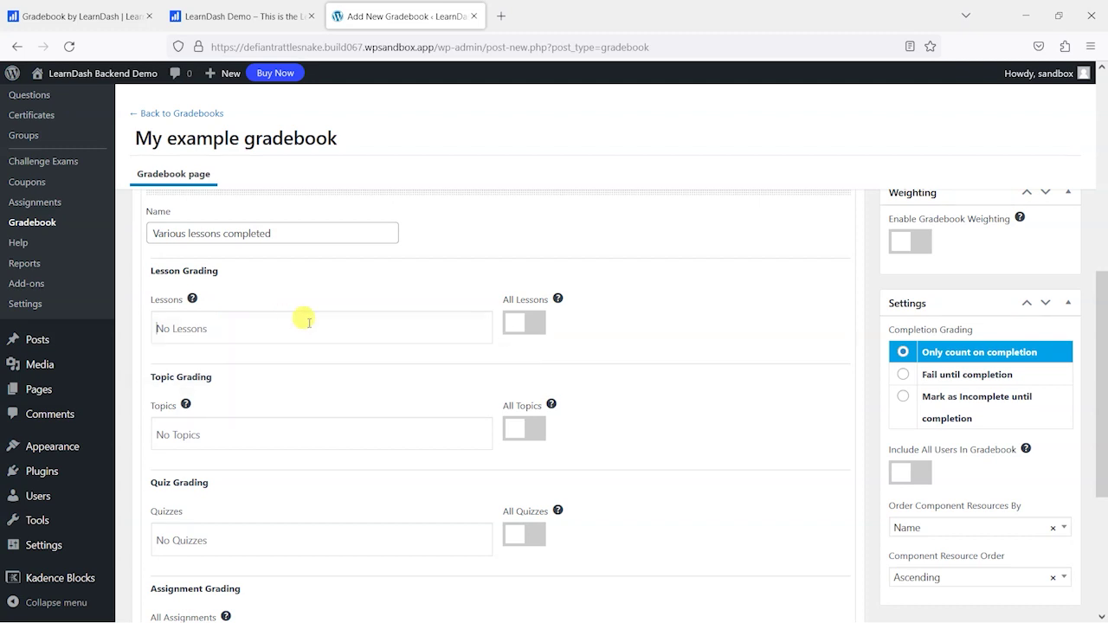
left_click(252, 325)
left_click(303, 290)
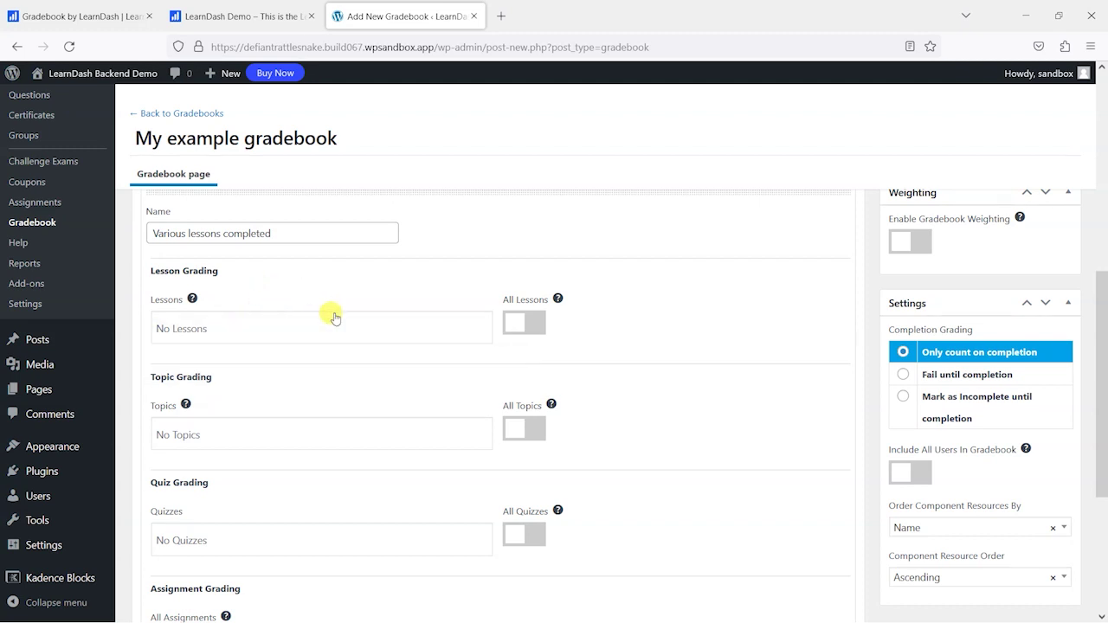
scroll(1030, 277, "up", 1)
left_click(1049, 221)
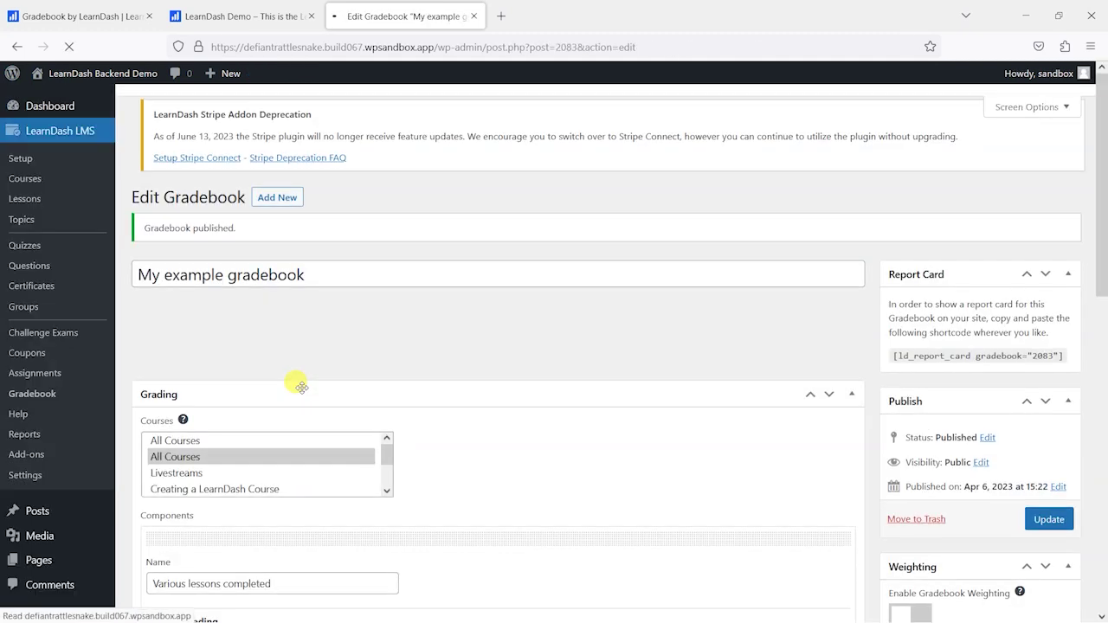
Add the LearnDash LIVE livestream, lesson 6 and smoothies Course Introduction lessons to the component
scroll(459, 394, "down", 3)
scroll(558, 399, "down", 5)
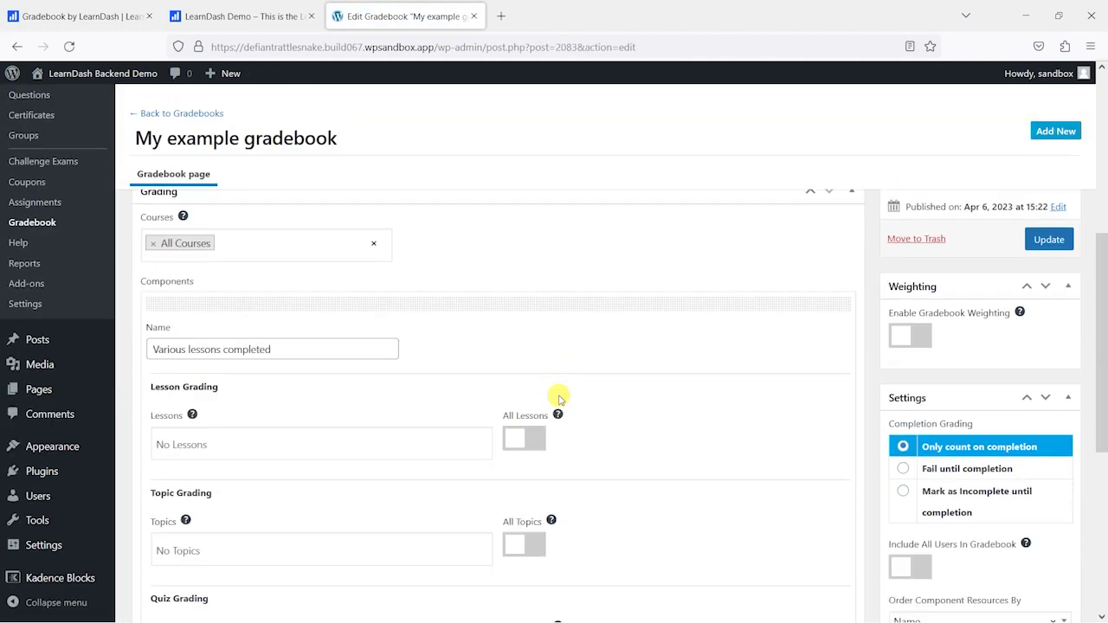
left_click(231, 306)
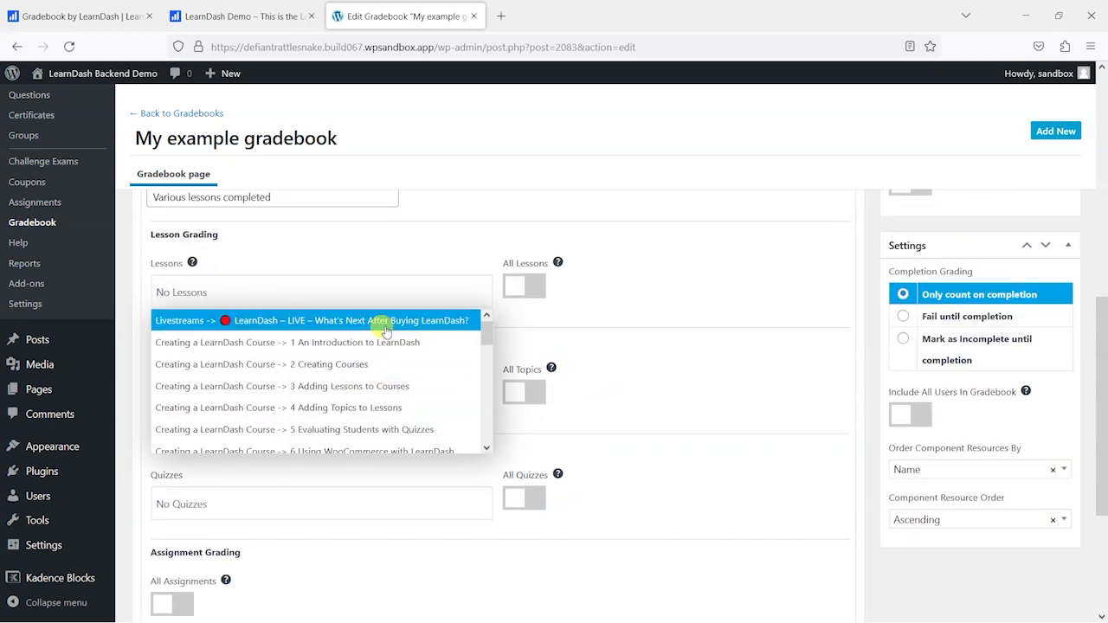
left_click(271, 322)
left_click(293, 334)
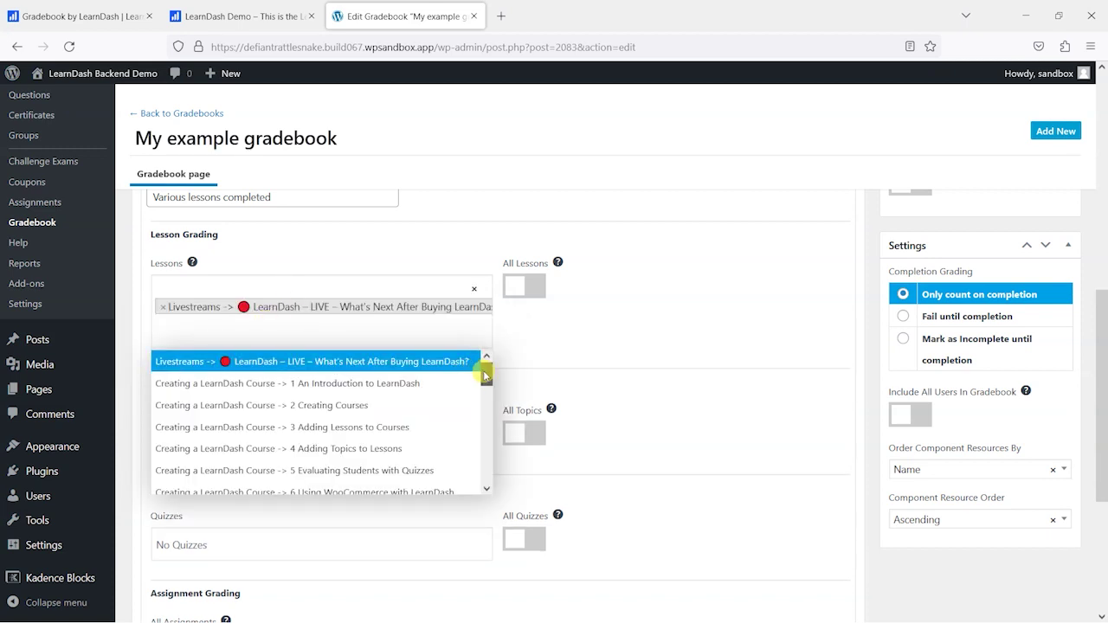
scroll(375, 408, "down", 2)
left_click(369, 408)
left_click(294, 340)
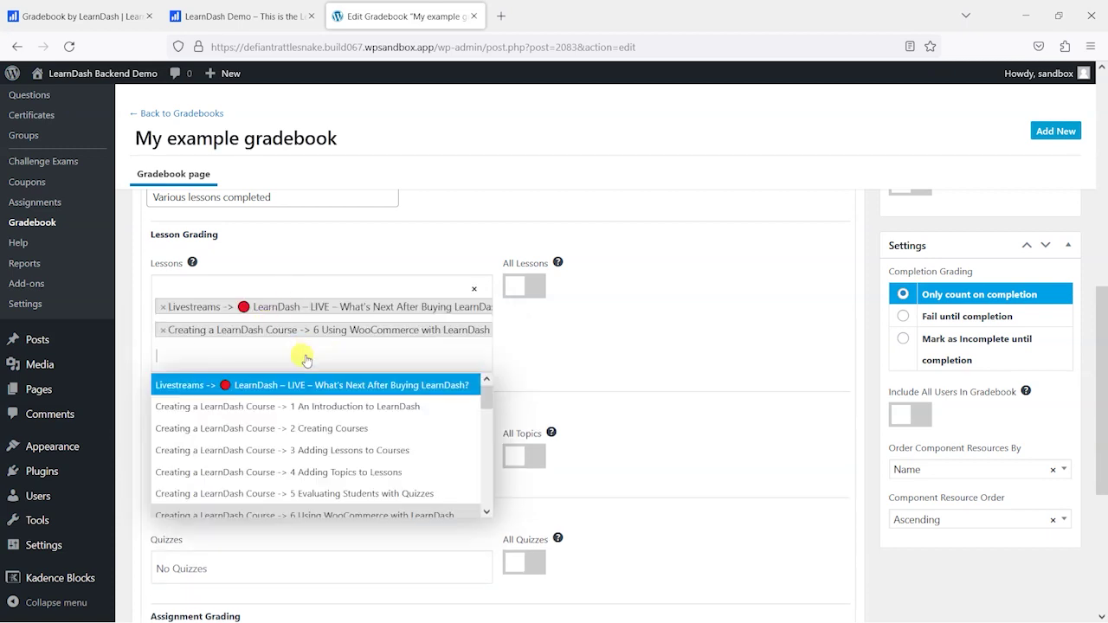
left_click_drag(488, 413, 485, 462)
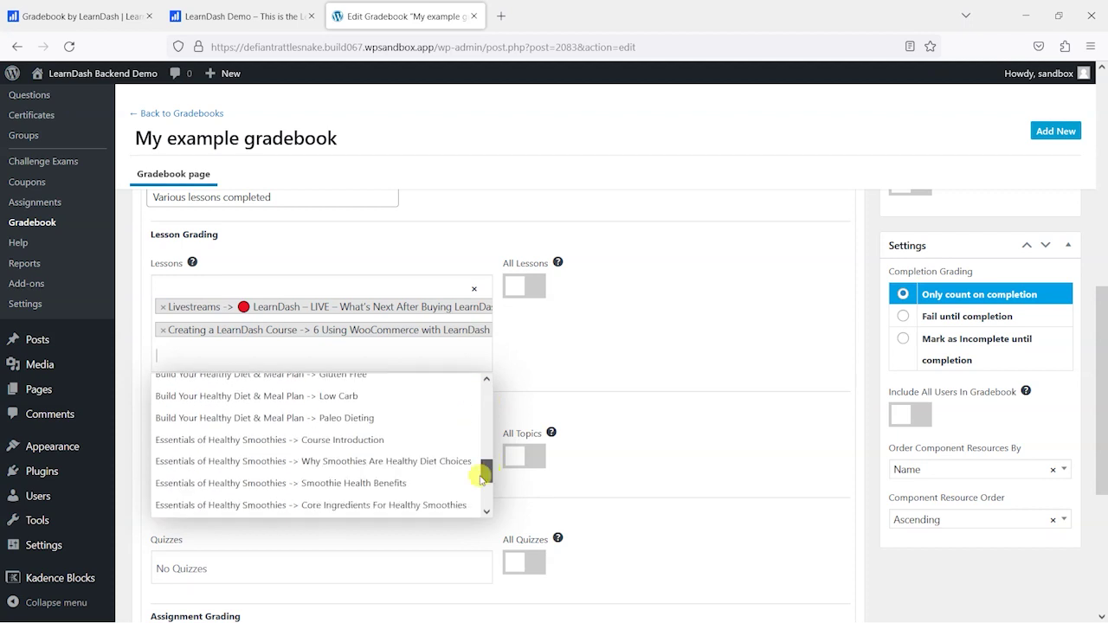
left_click(384, 438)
Add the smoothies Practical Tips, lesson 4 and lesson 7 Stripe payments lessons
left_click(446, 355)
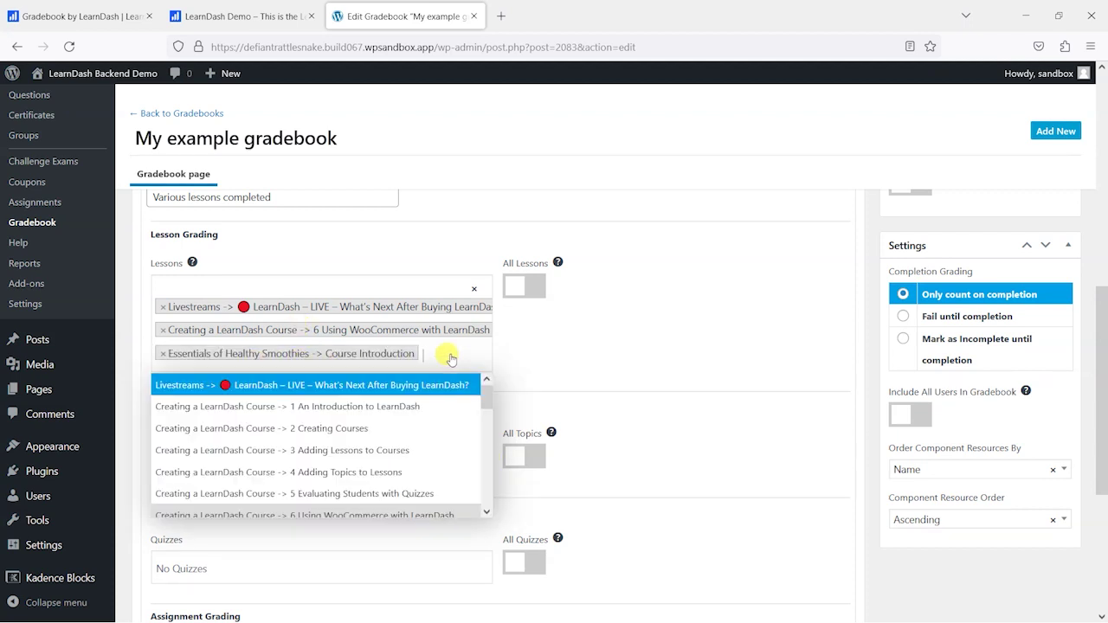
left_click_drag(488, 395, 487, 450)
scroll(425, 470, "down", 3)
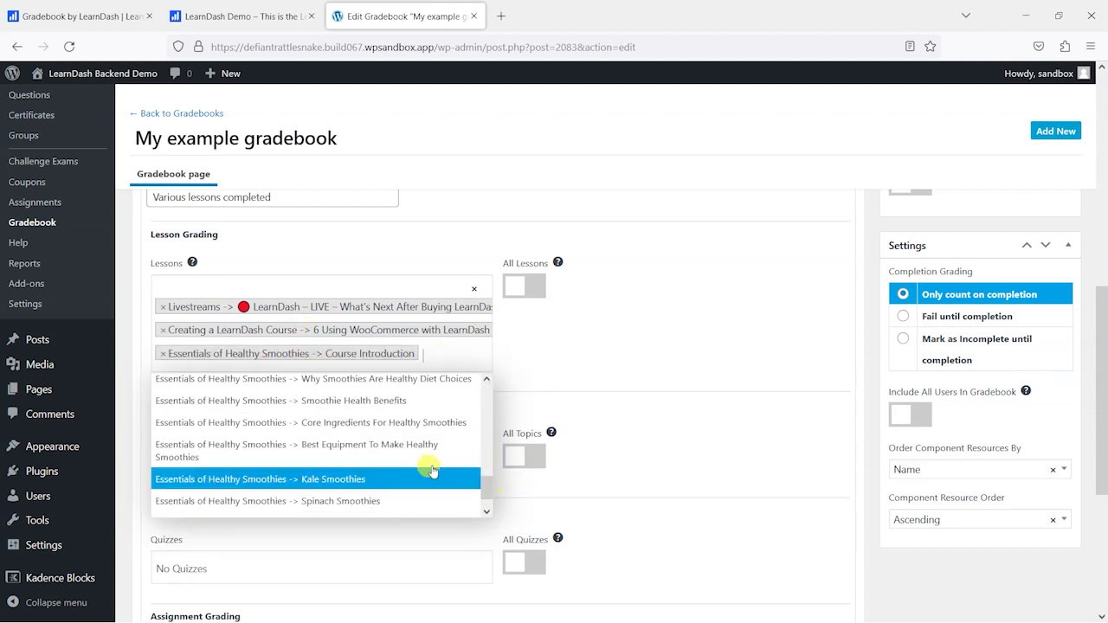
left_click(247, 497)
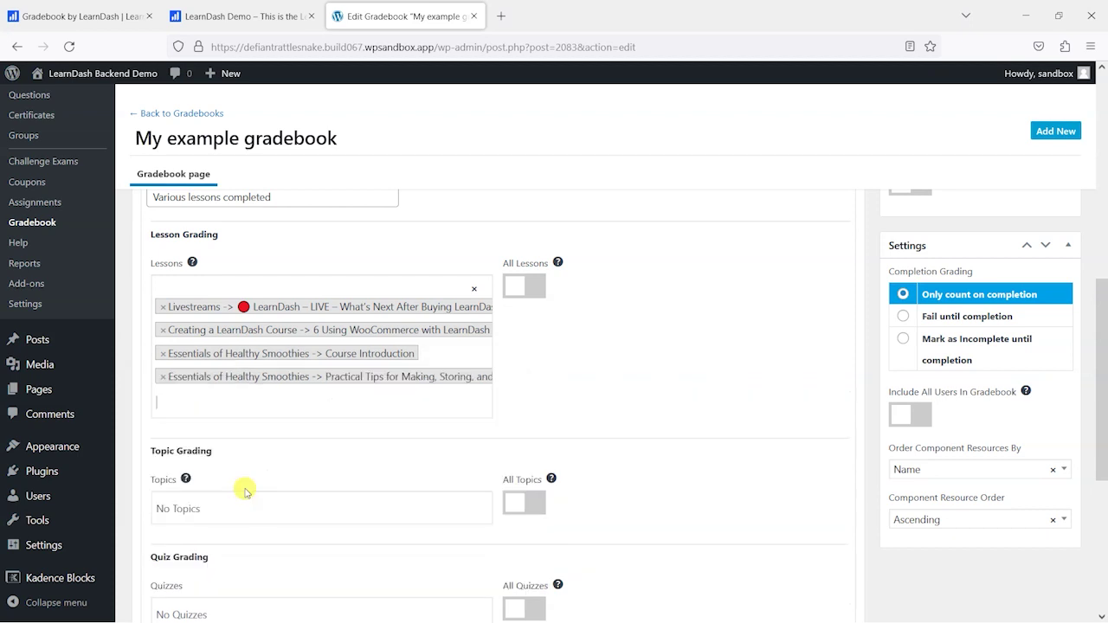
left_click(279, 412)
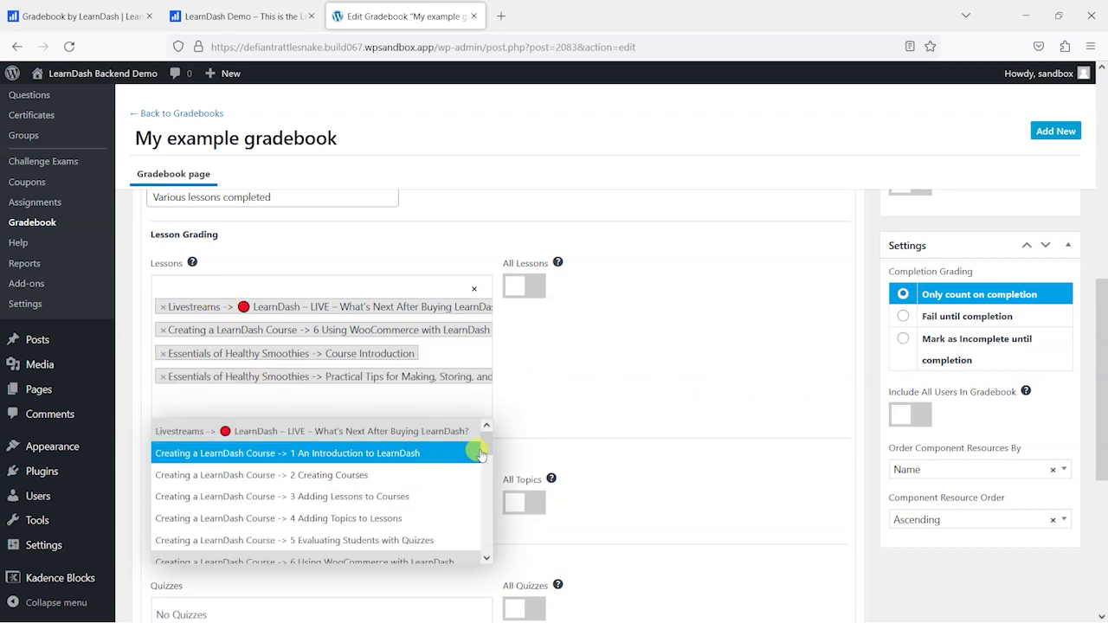
left_click_drag(488, 437, 488, 457)
left_click(298, 466)
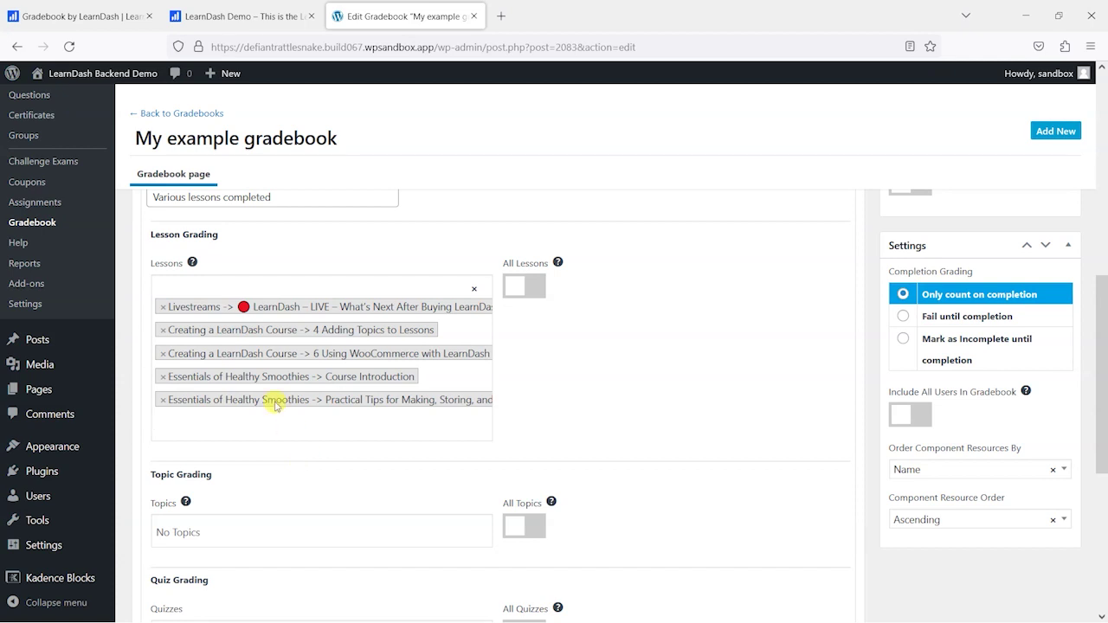
left_click(244, 425)
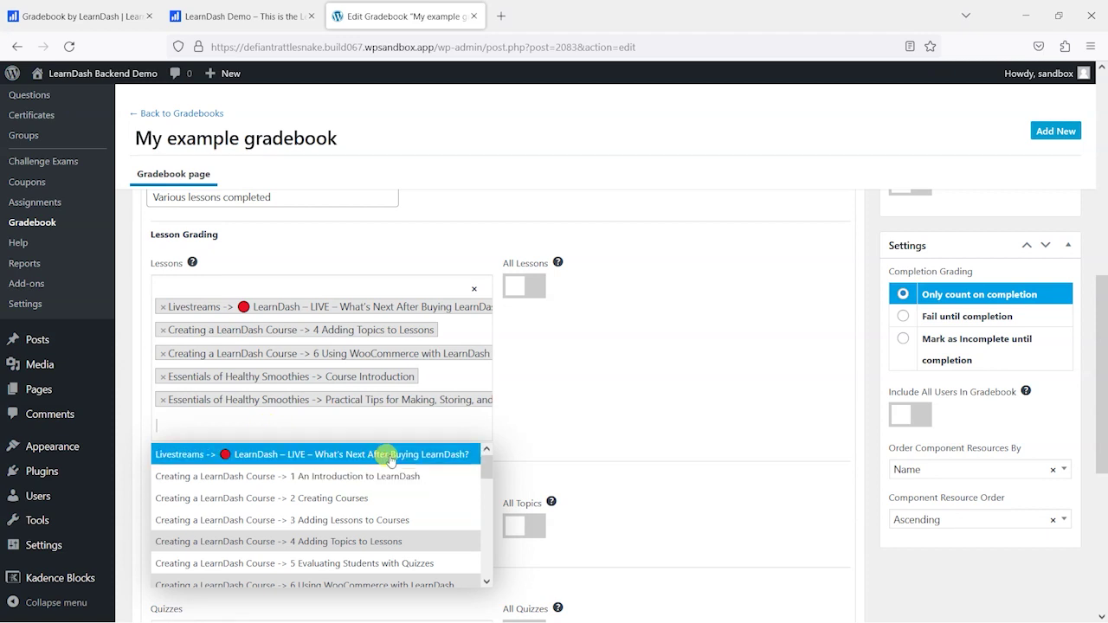
scroll(389, 506, "down", 3)
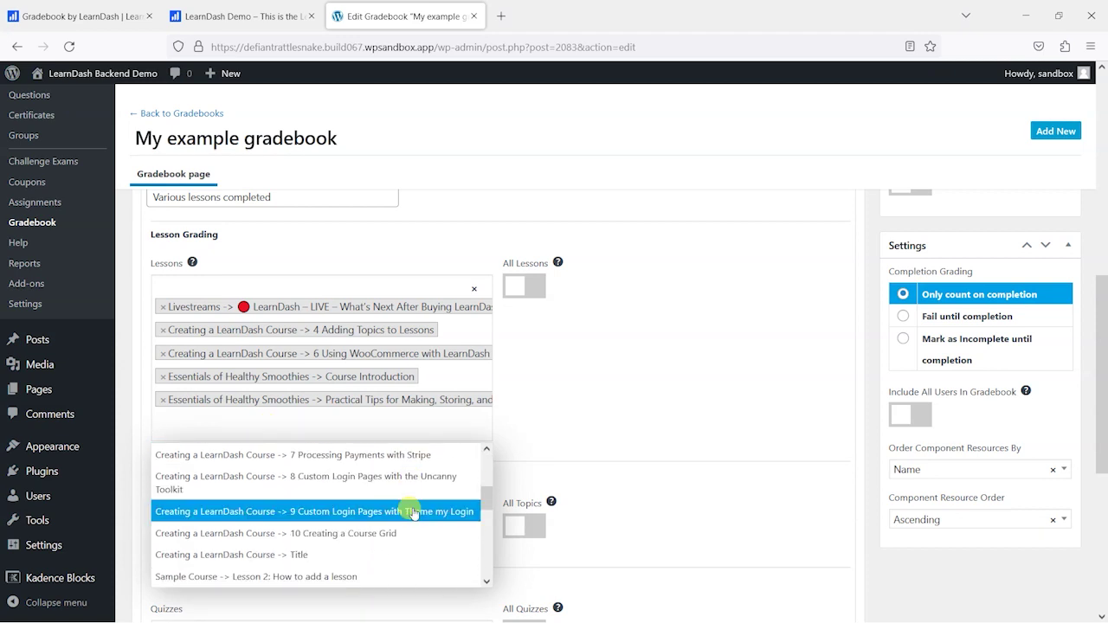
left_click(353, 461)
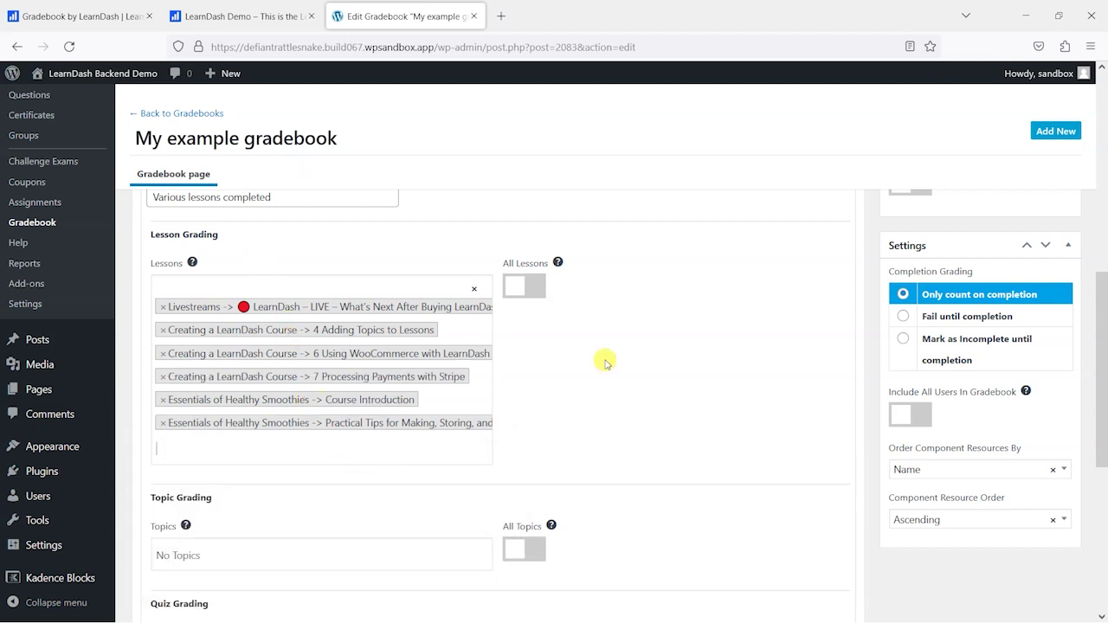
Update the gradebook to save the six selected lessons
scroll(900, 286, "down", 2)
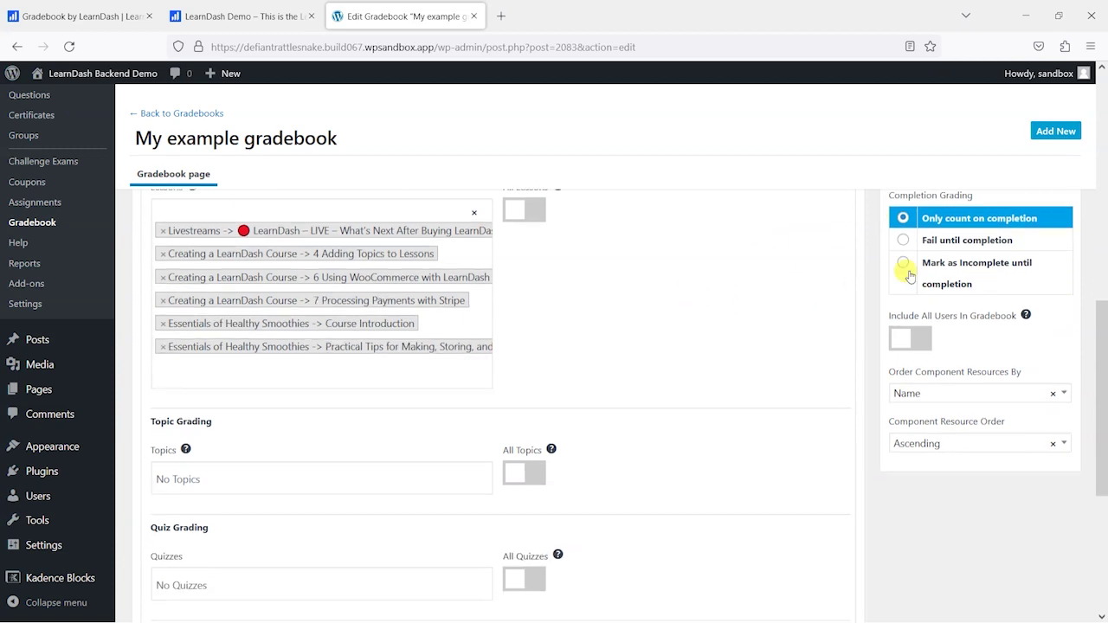
scroll(935, 272, "up", 4)
left_click(1041, 248)
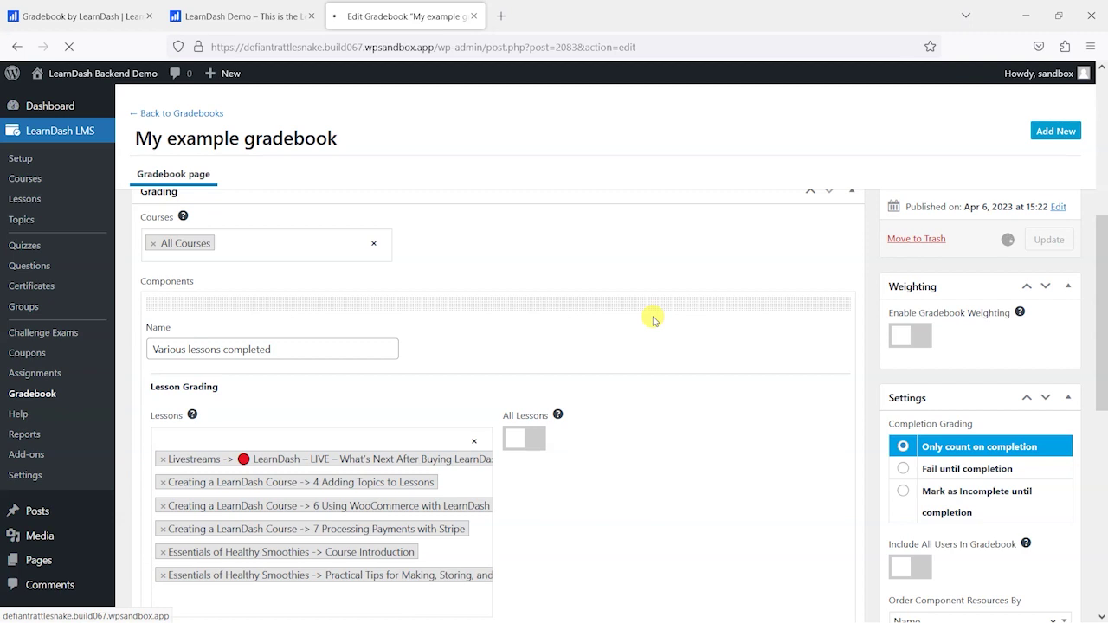
scroll(606, 363, "down", 3)
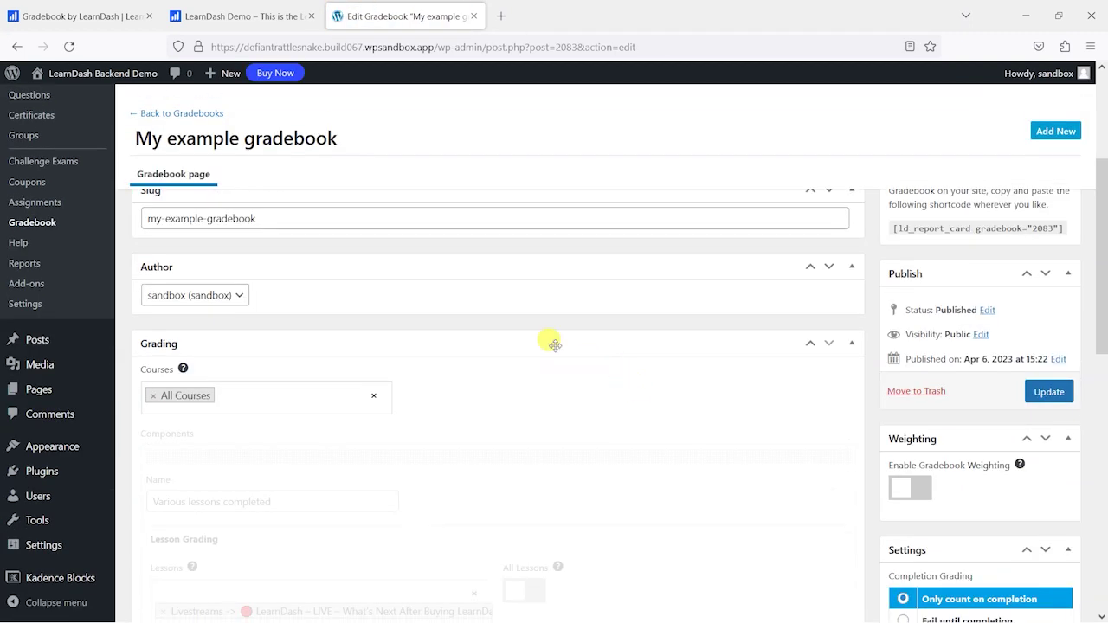
scroll(519, 372, "down", 10)
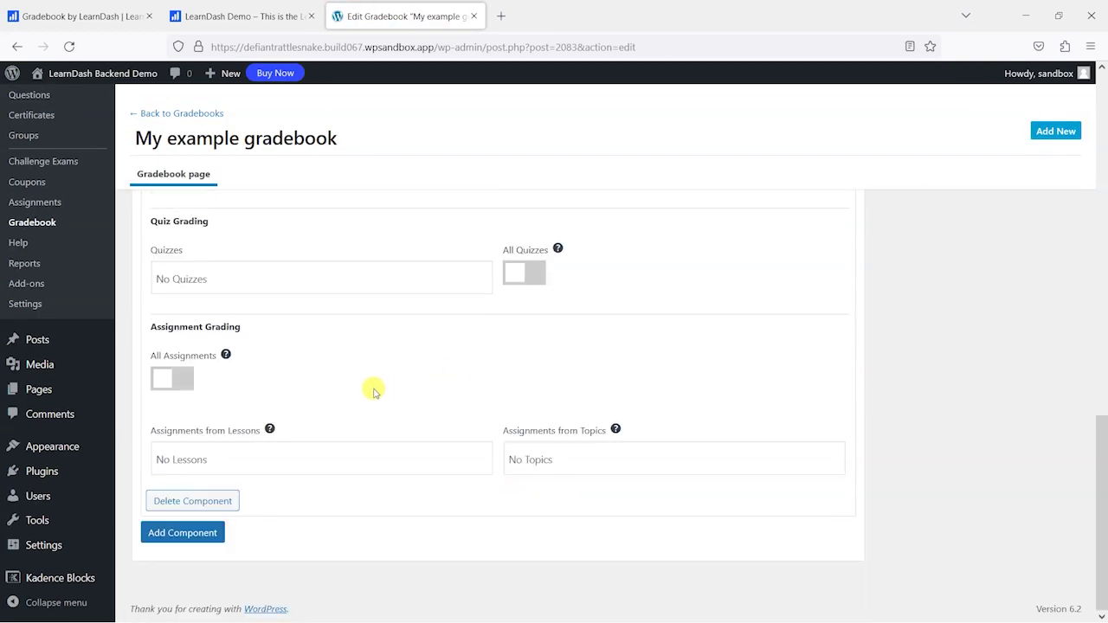
Add a second component named 'Various topics completed'
left_click(184, 534)
scroll(286, 416, "down", 3)
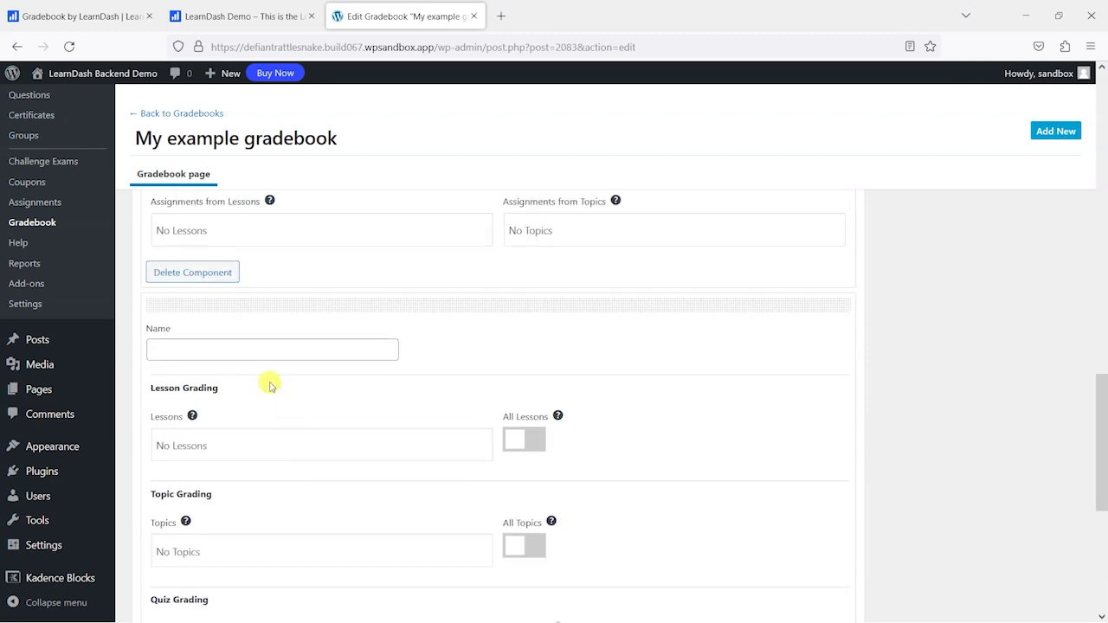
left_click(234, 355)
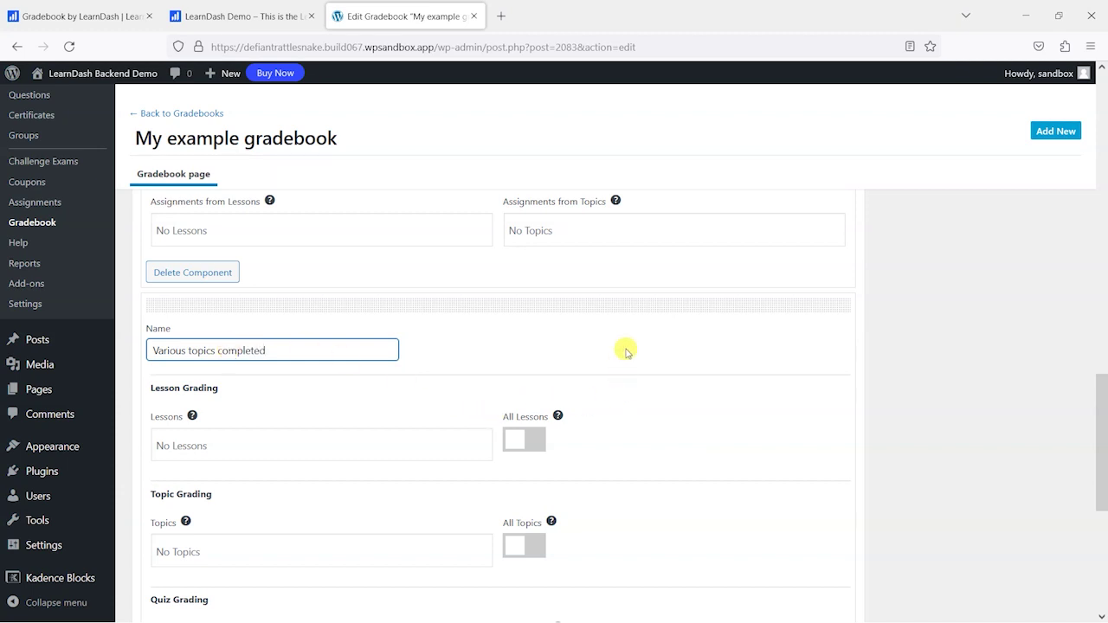
scroll(519, 364, "down", 2)
Grade the optimal calorie intake, Green Smoothies for Everyone and smoothie Best Equipment topics
left_click(241, 399)
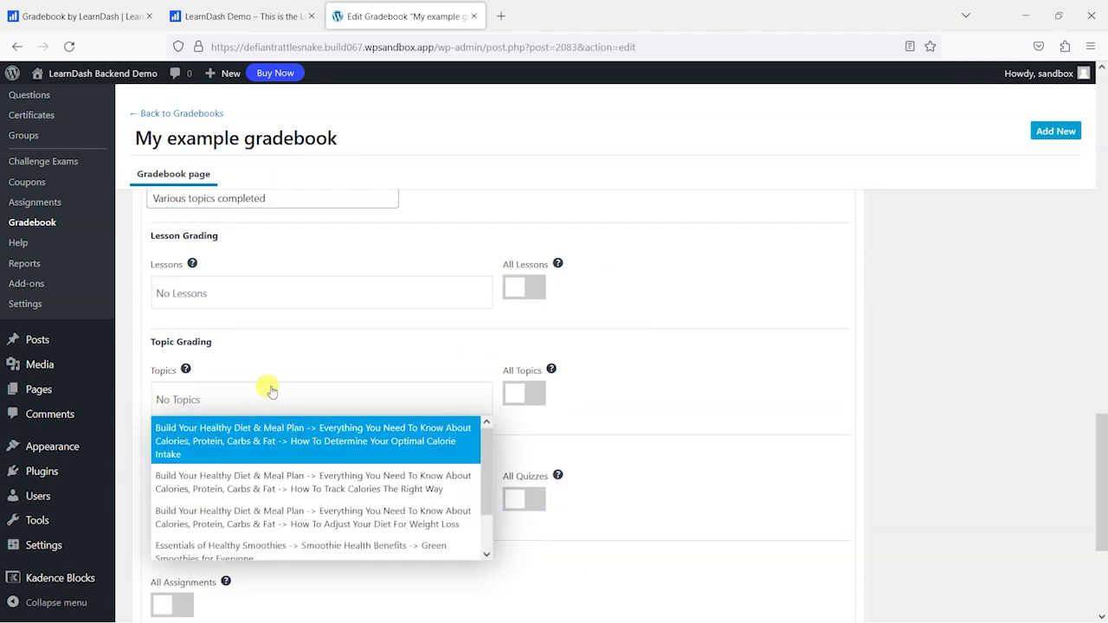
left_click(293, 420)
left_click(312, 444)
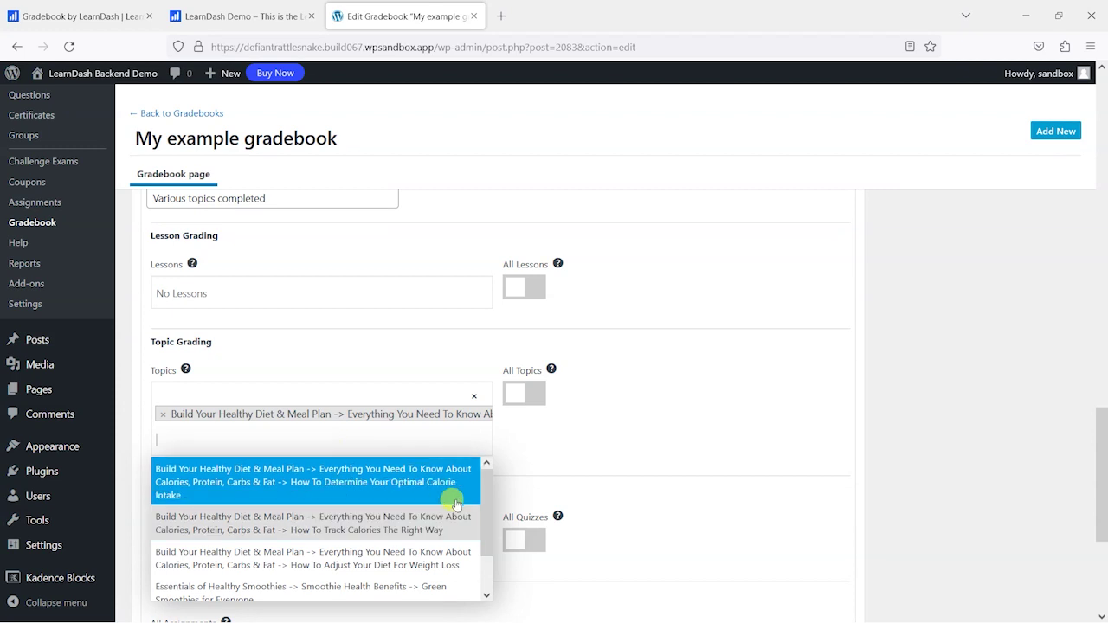
double_click(494, 522)
left_click(388, 424)
scroll(321, 526, "down", 3)
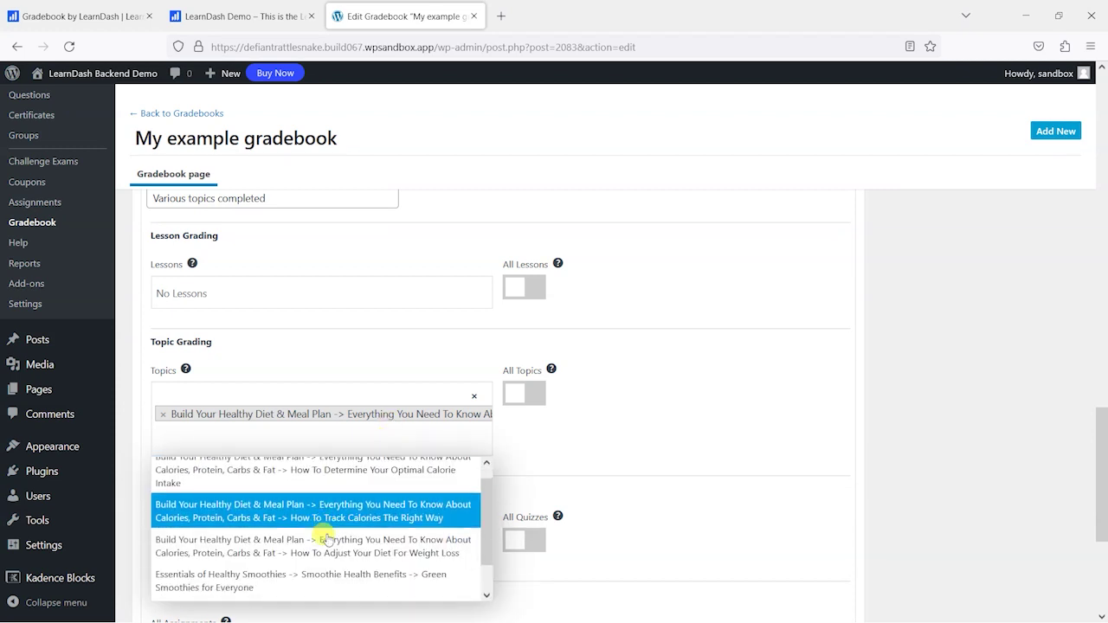
left_click(286, 551)
left_click(286, 459)
scroll(295, 363, "down", 2)
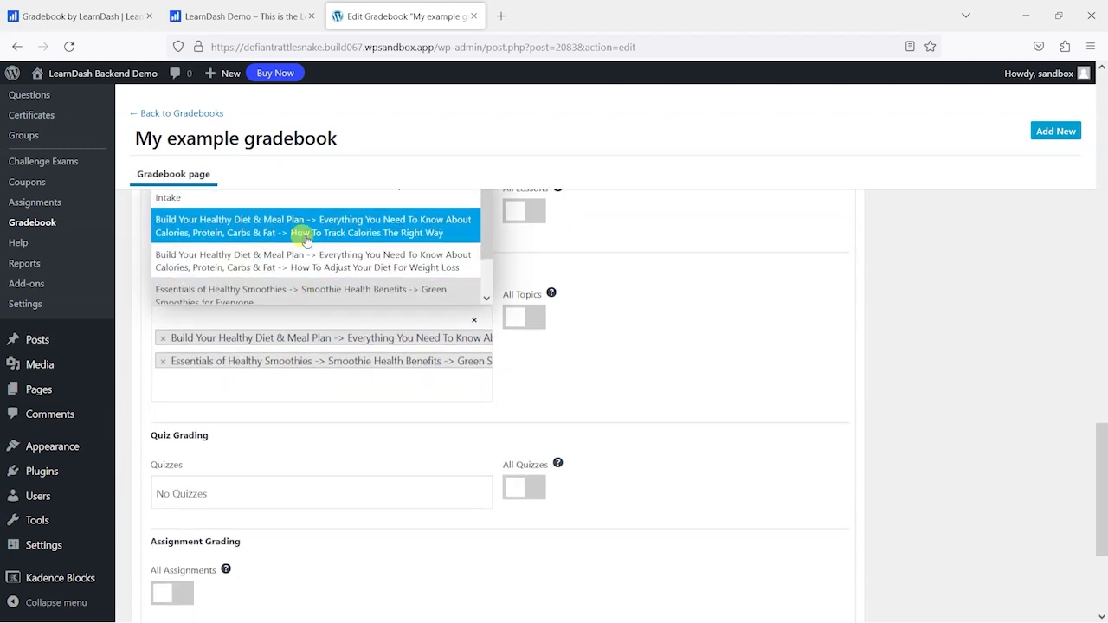
scroll(297, 243, "down", 1)
left_click(298, 281)
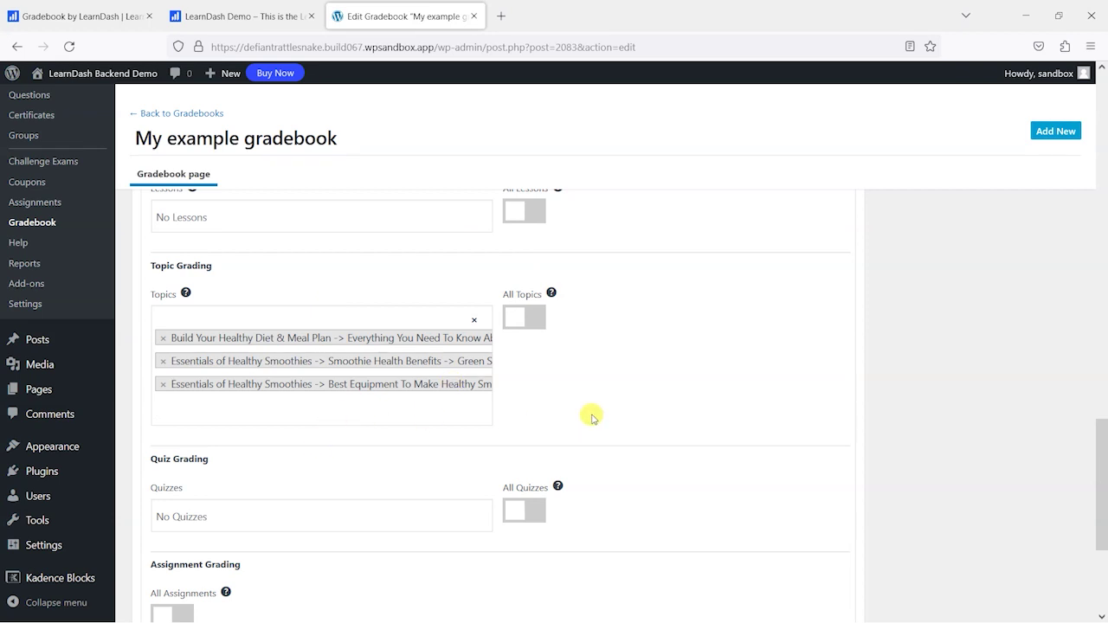
Update the gradebook to save the topics component
scroll(426, 419, "down", 2)
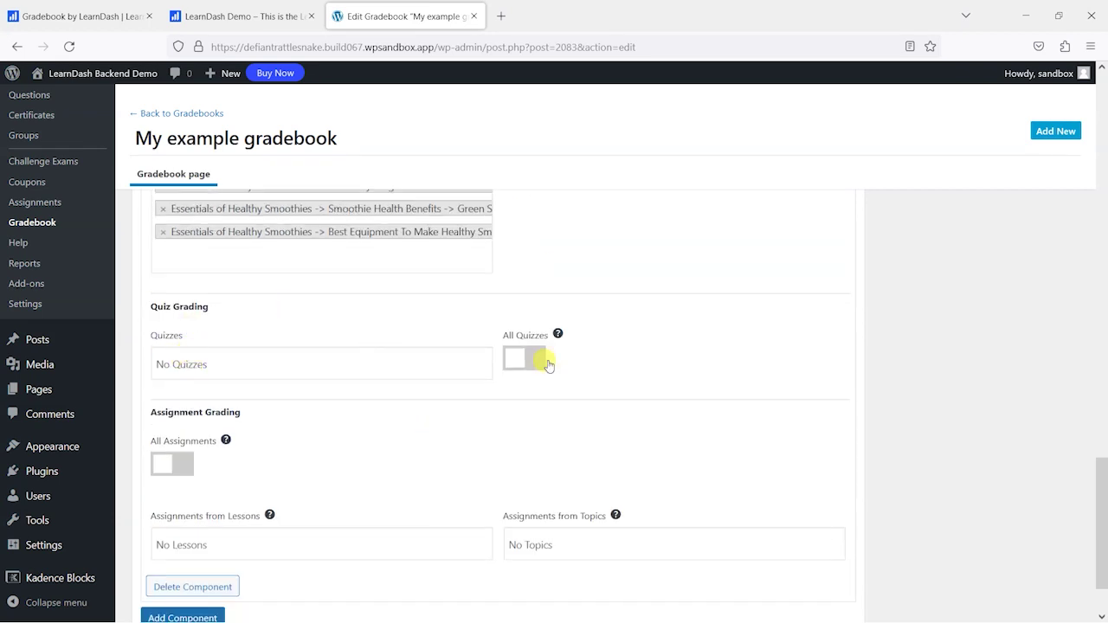
scroll(960, 384, "up", 8)
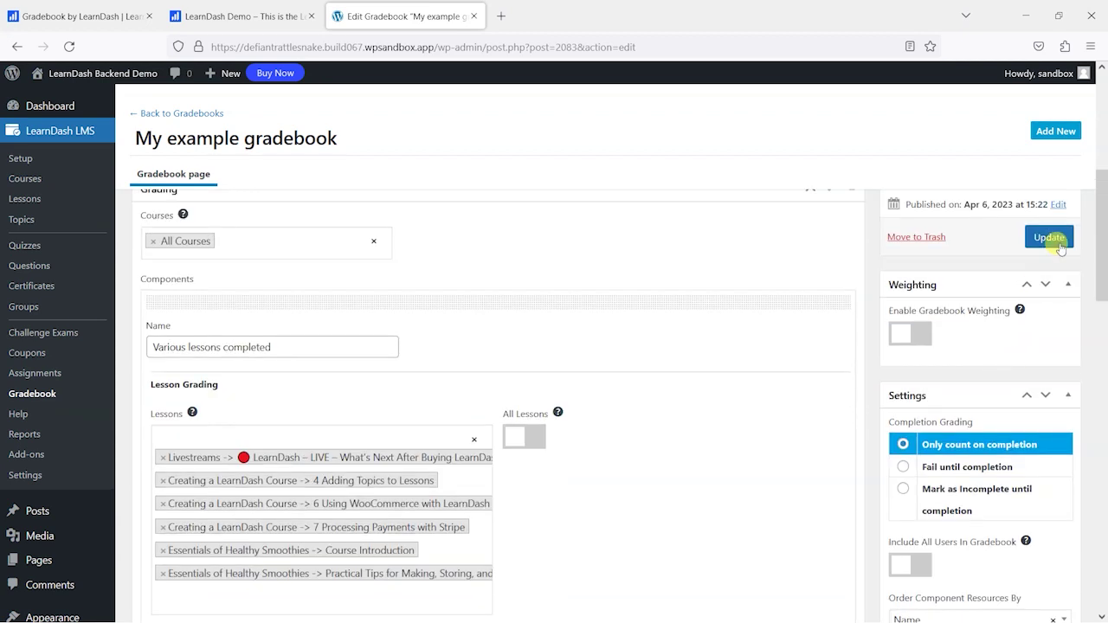
left_click(1056, 244)
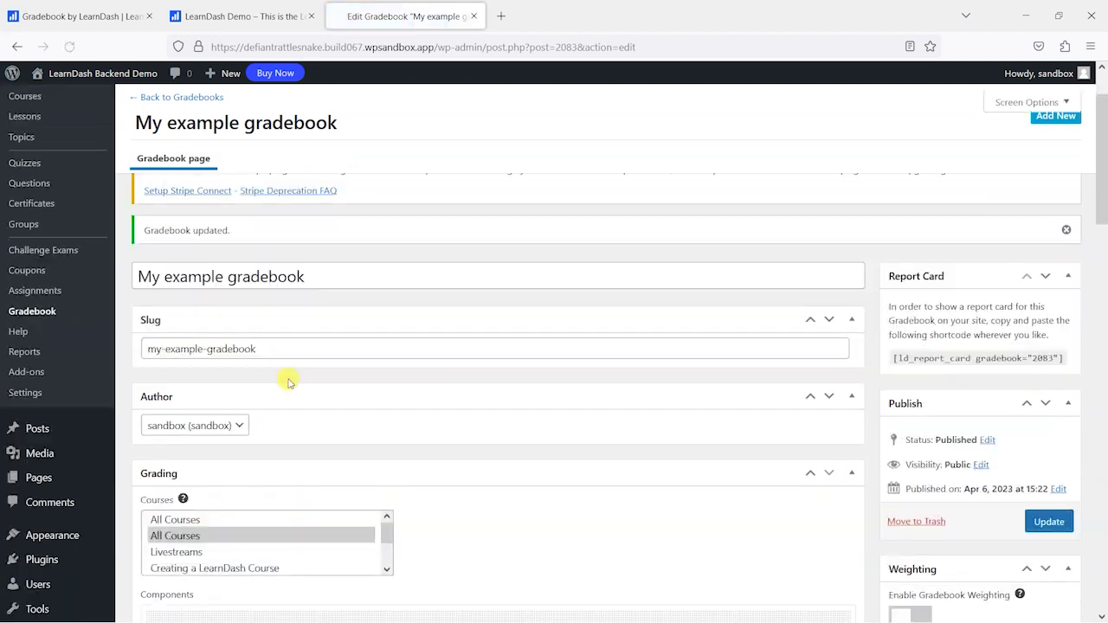
scroll(255, 336, "down", 10)
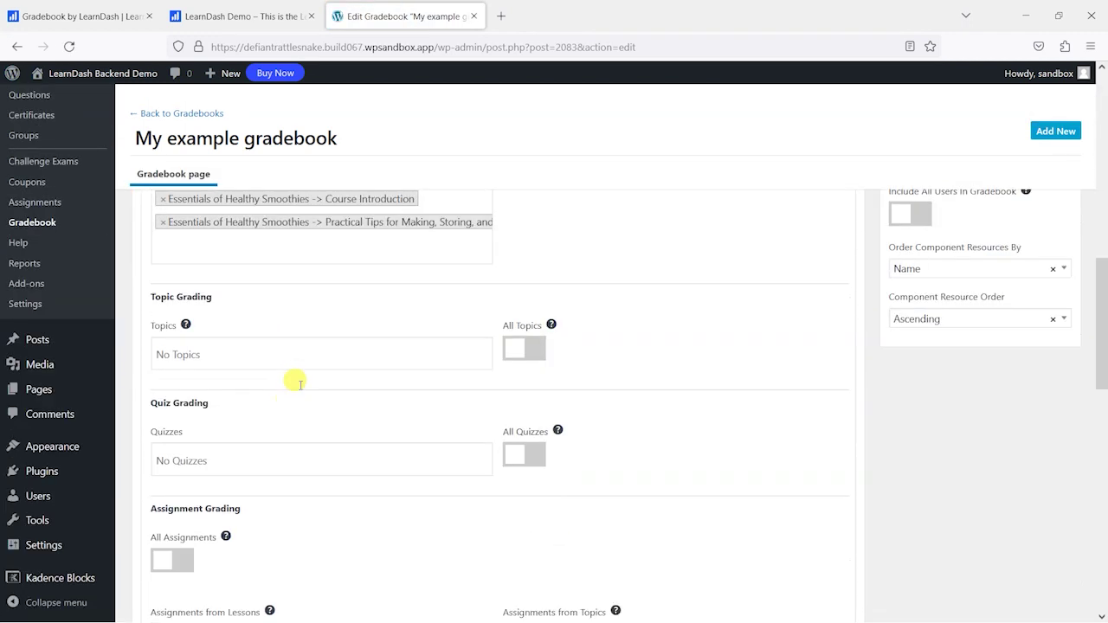
scroll(247, 330, "down", 10)
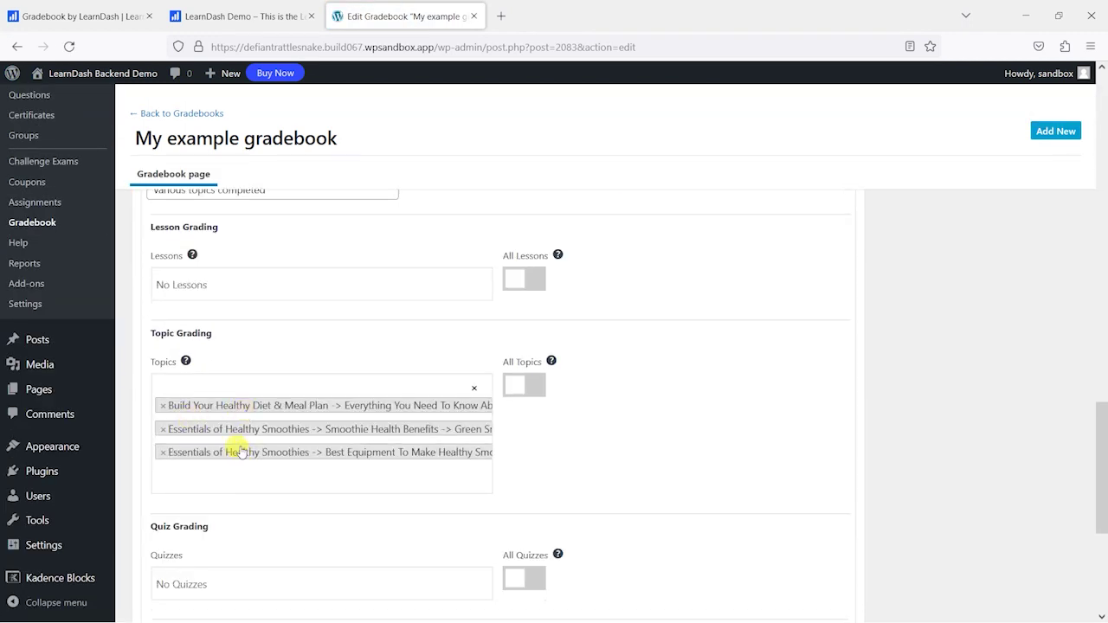
Add a third component named 'Various quizzes completed'
left_click(183, 532)
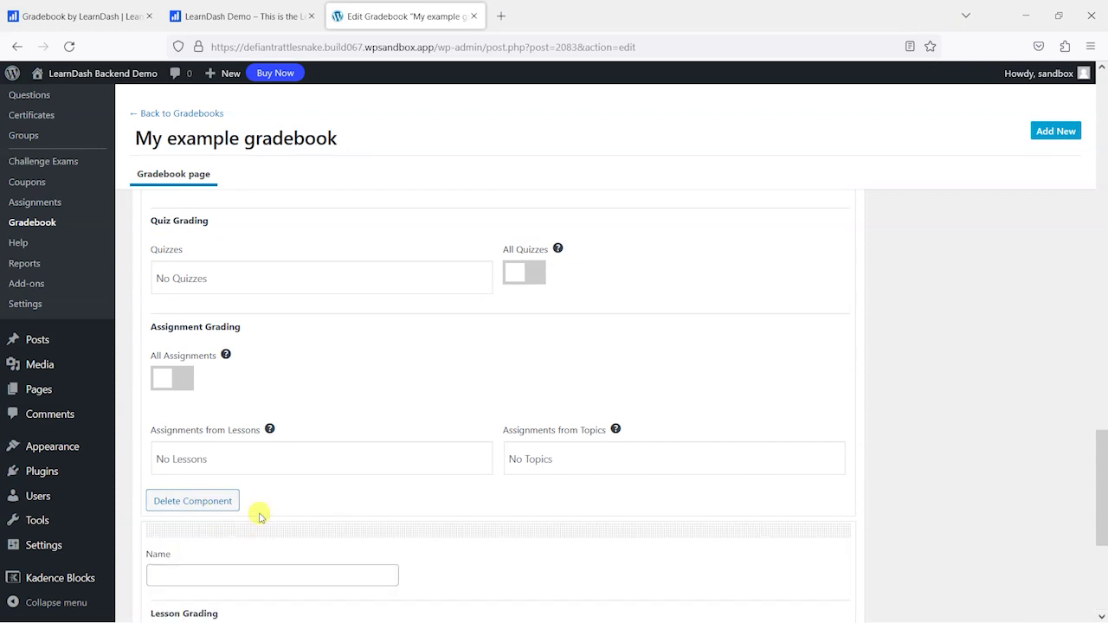
scroll(277, 502, "down", 3)
left_click(221, 353)
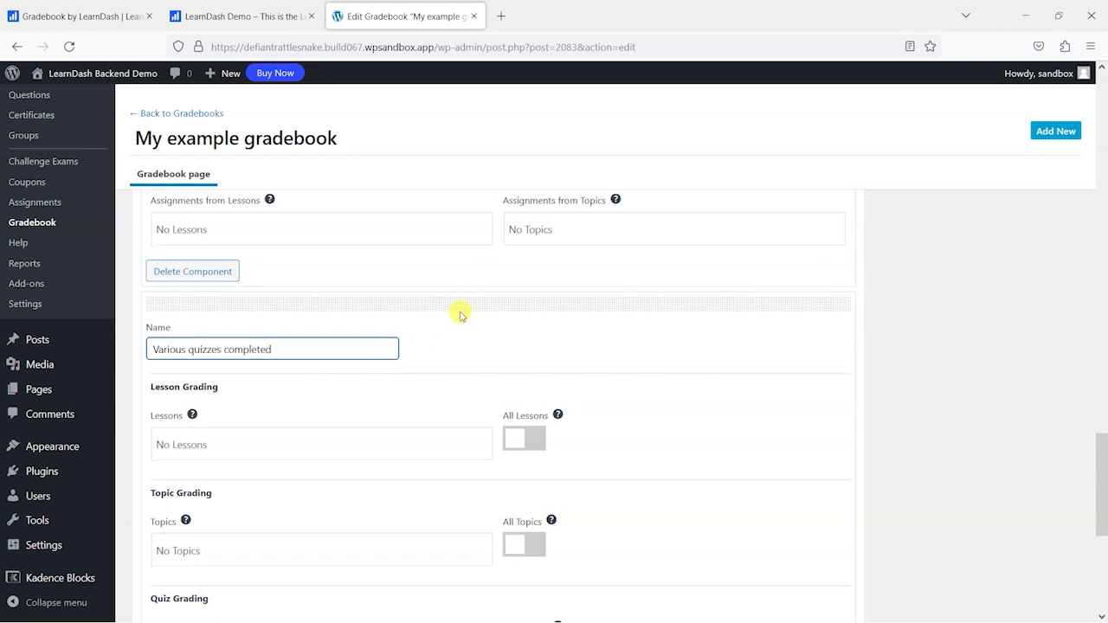
scroll(485, 310, "down", 3)
Grade the Healthy Diet & Meal Plan Final, Smoothie Making and Essay Final quizzes, then update
left_click(198, 442)
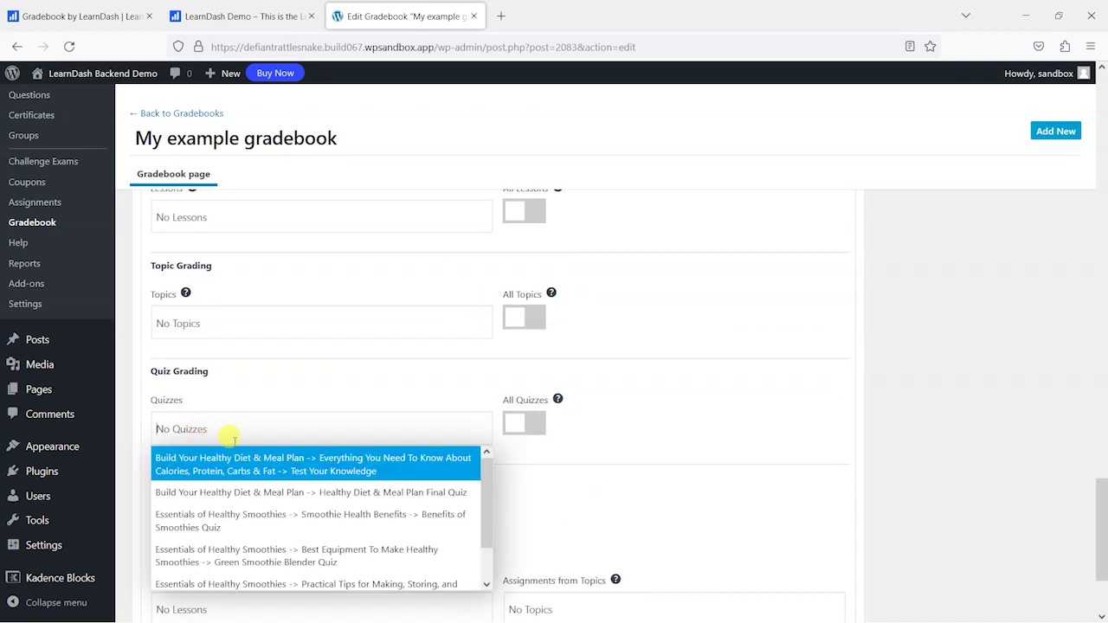
left_click(272, 487)
scroll(260, 373, "down", 2)
left_click(247, 322)
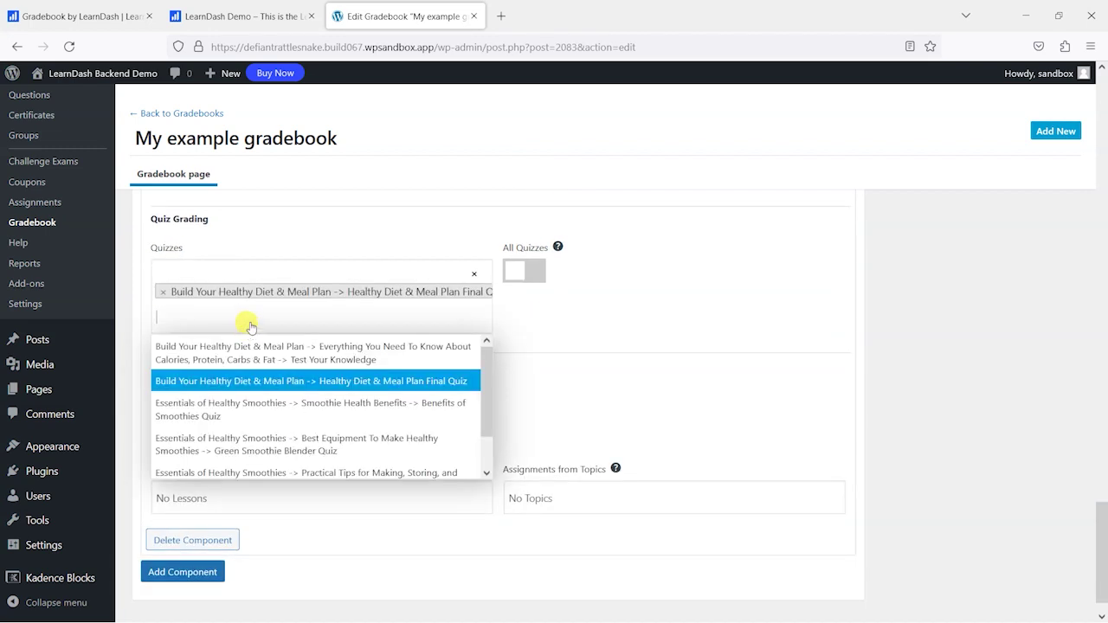
scroll(347, 424, "down", 1)
left_click(316, 417)
left_click(292, 341)
scroll(317, 450, "down", 2)
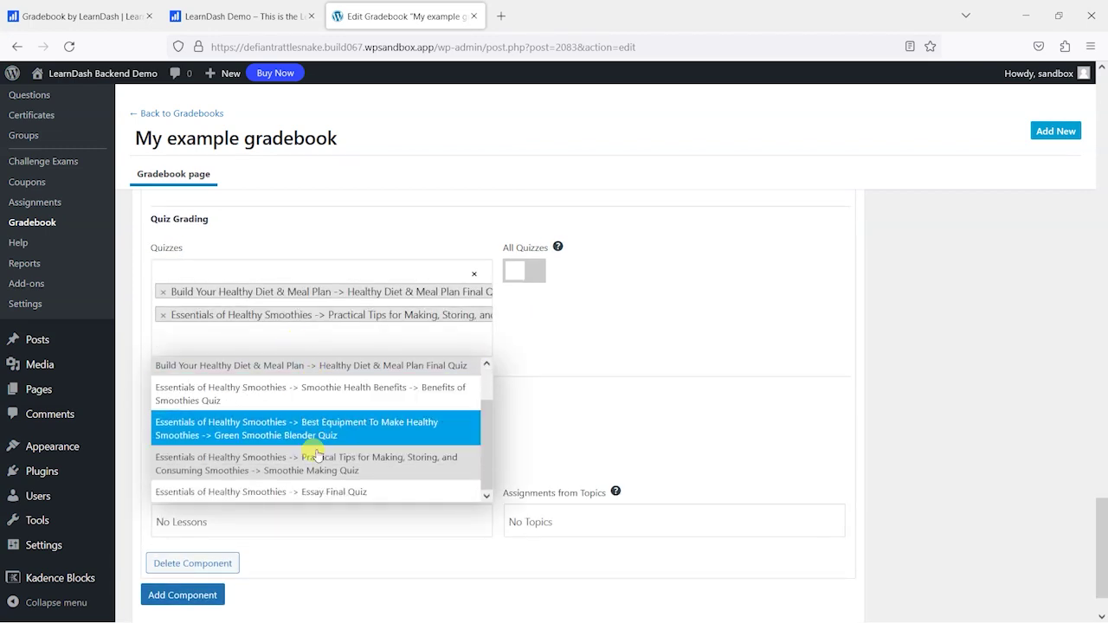
left_click(317, 487)
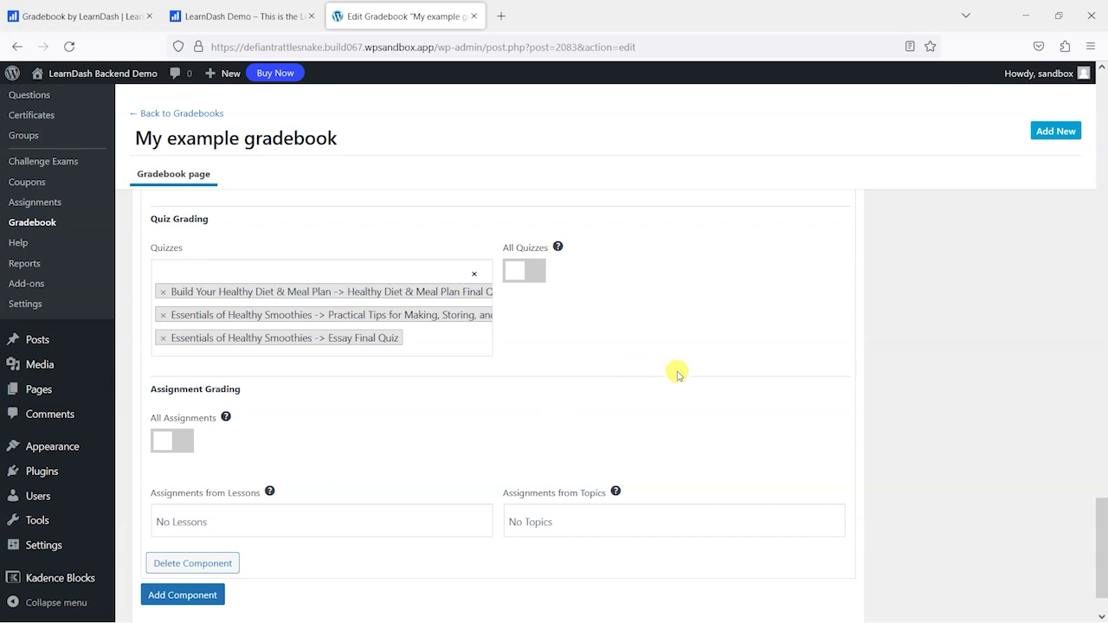
scroll(937, 339, "up", 5)
scroll(985, 358, "up", 6)
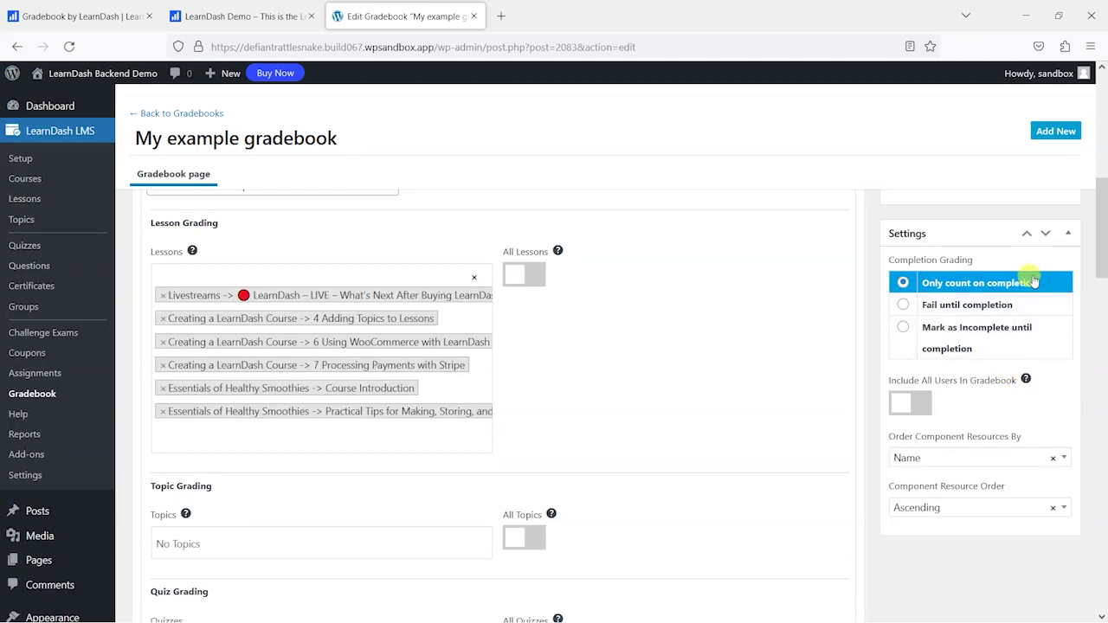
left_click(1045, 227)
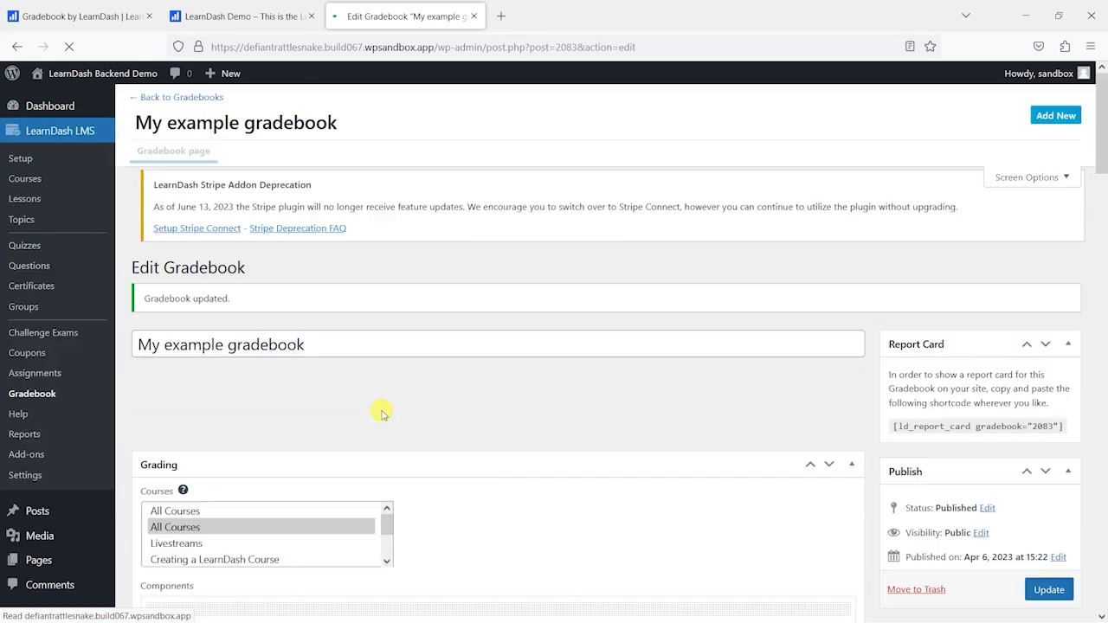
Copy the shortcode [ld_report_card gradebook="2083"] from the Report Card box
scroll(380, 409, "down", 5)
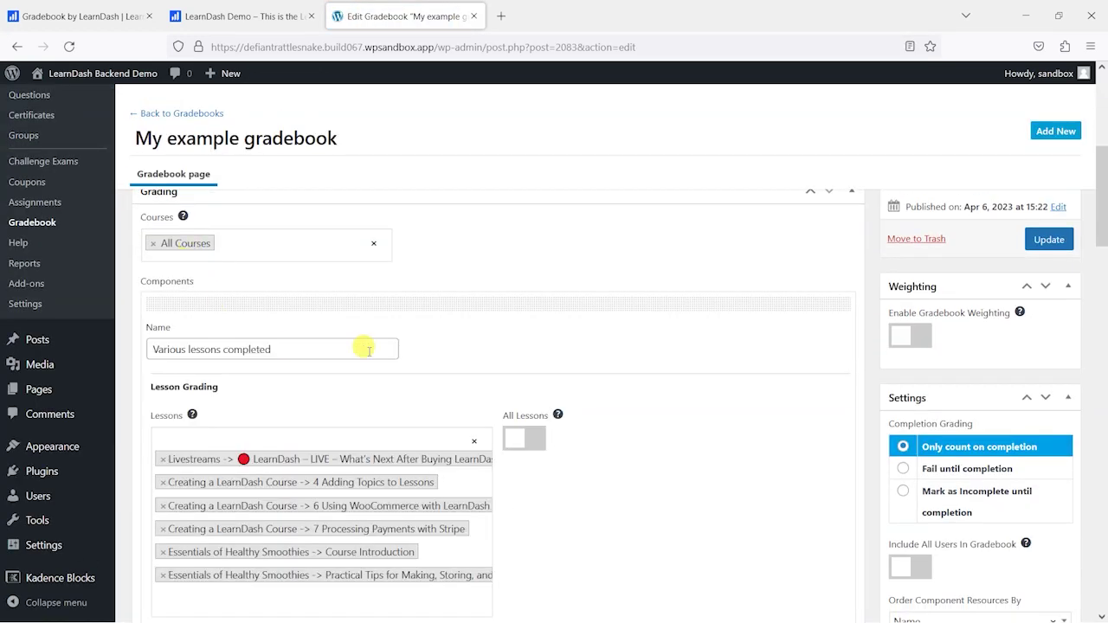
scroll(367, 347, "down", 2)
scroll(358, 320, "down", 4)
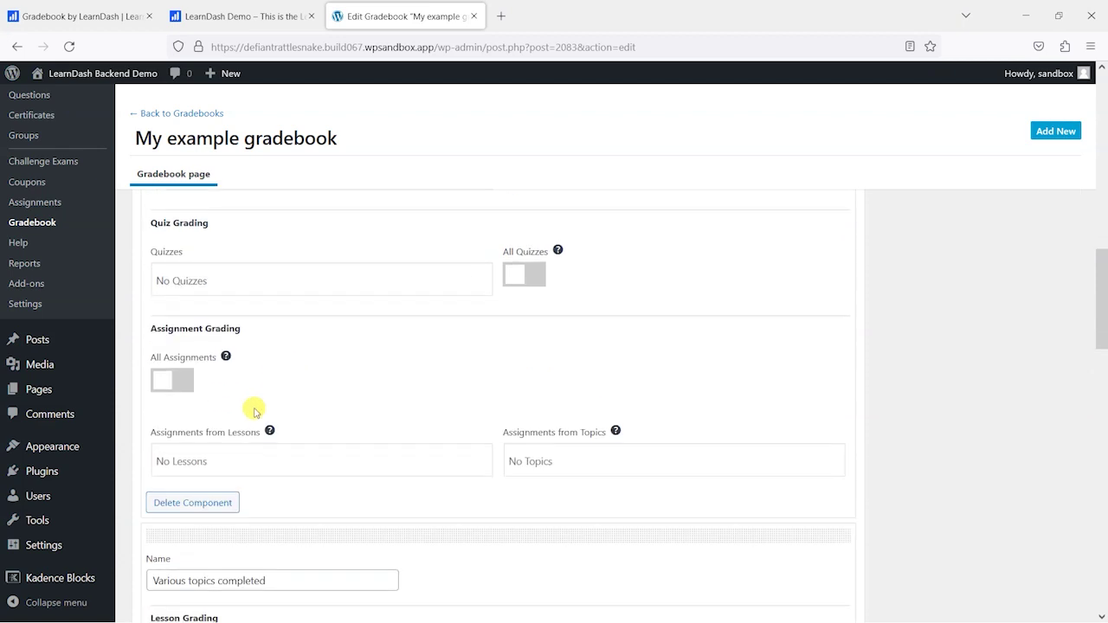
scroll(289, 369, "down", 1)
scroll(292, 370, "up", 10)
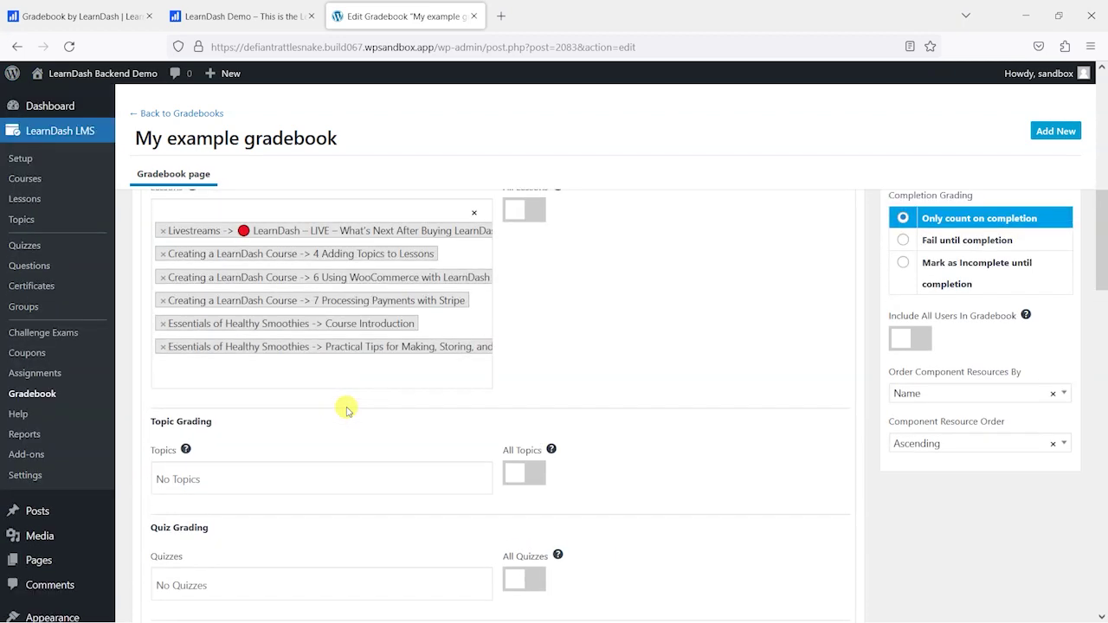
scroll(427, 410, "up", 3)
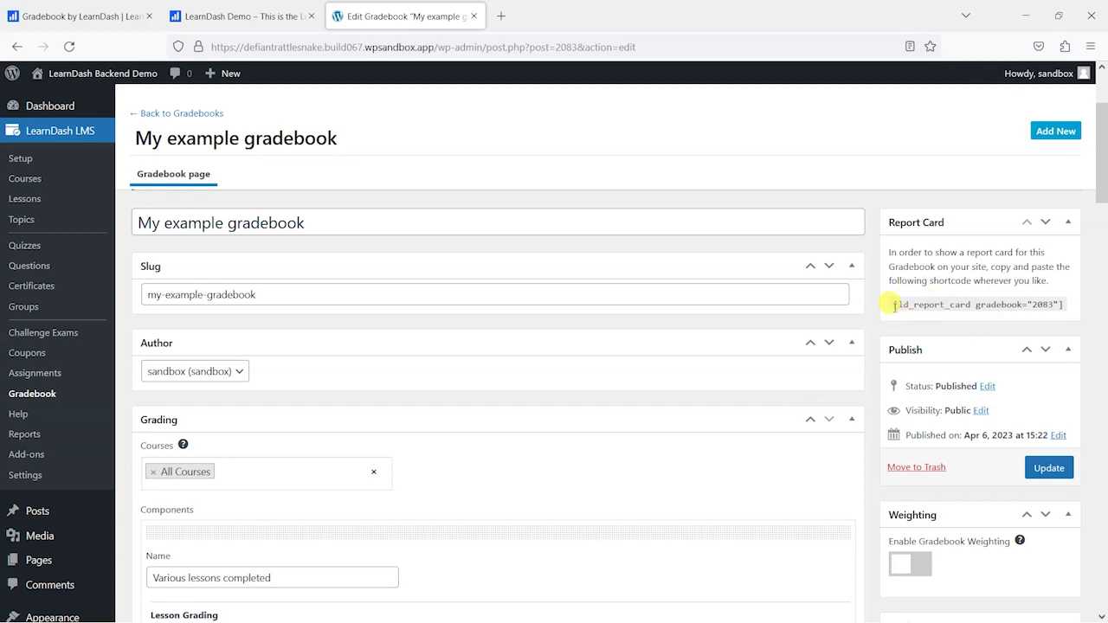
left_click_drag(920, 303, 1040, 305)
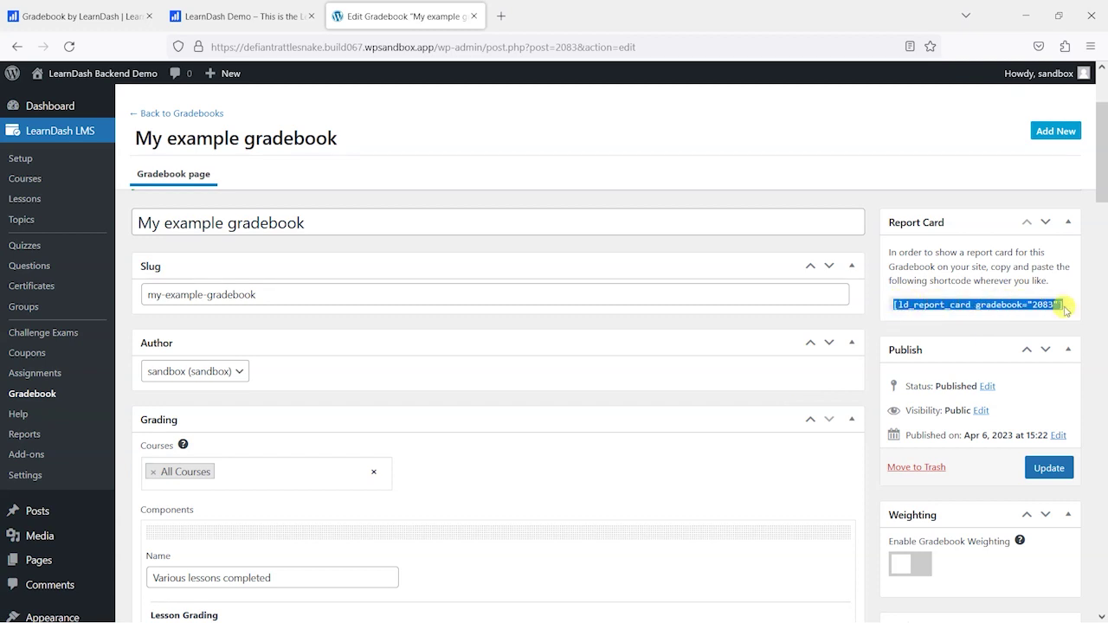
right_click(1022, 301)
left_click(969, 317)
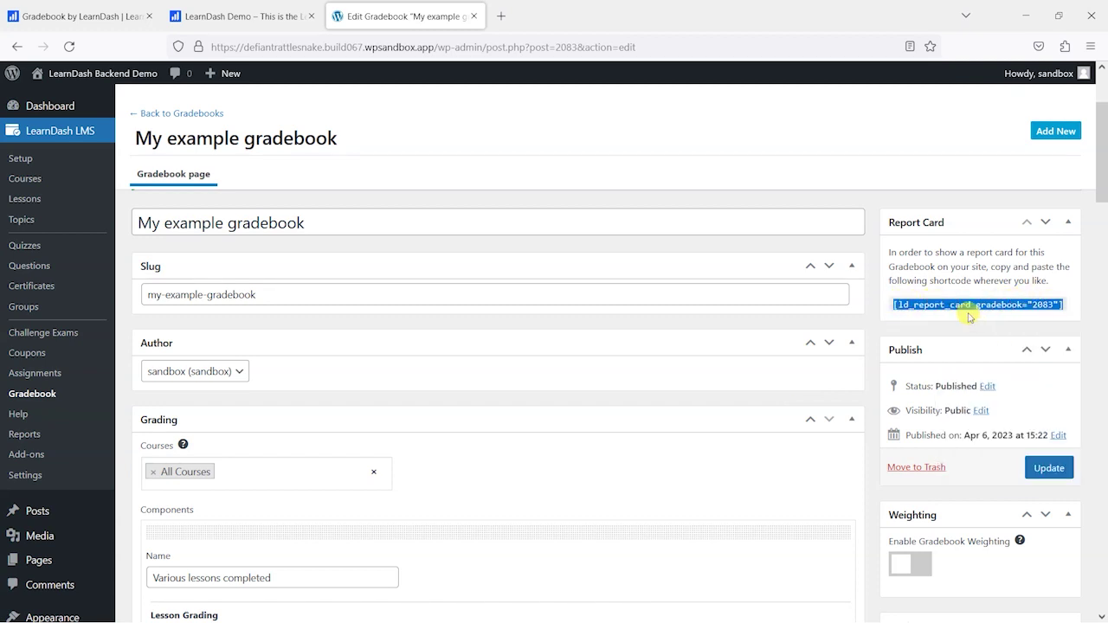
left_click(875, 238)
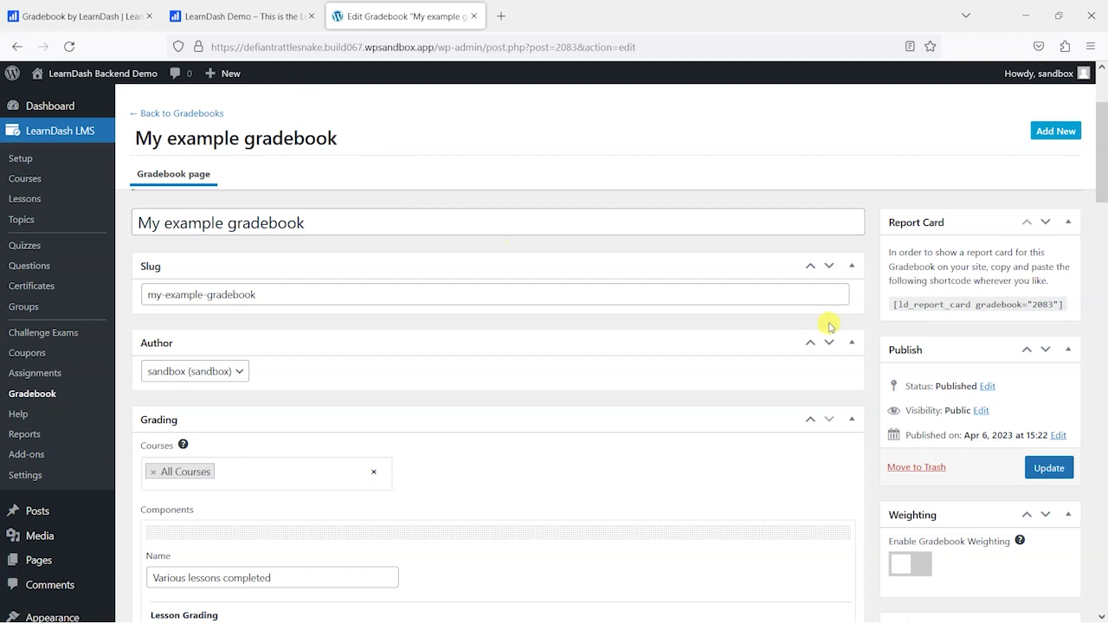
mouse_move(227, 73)
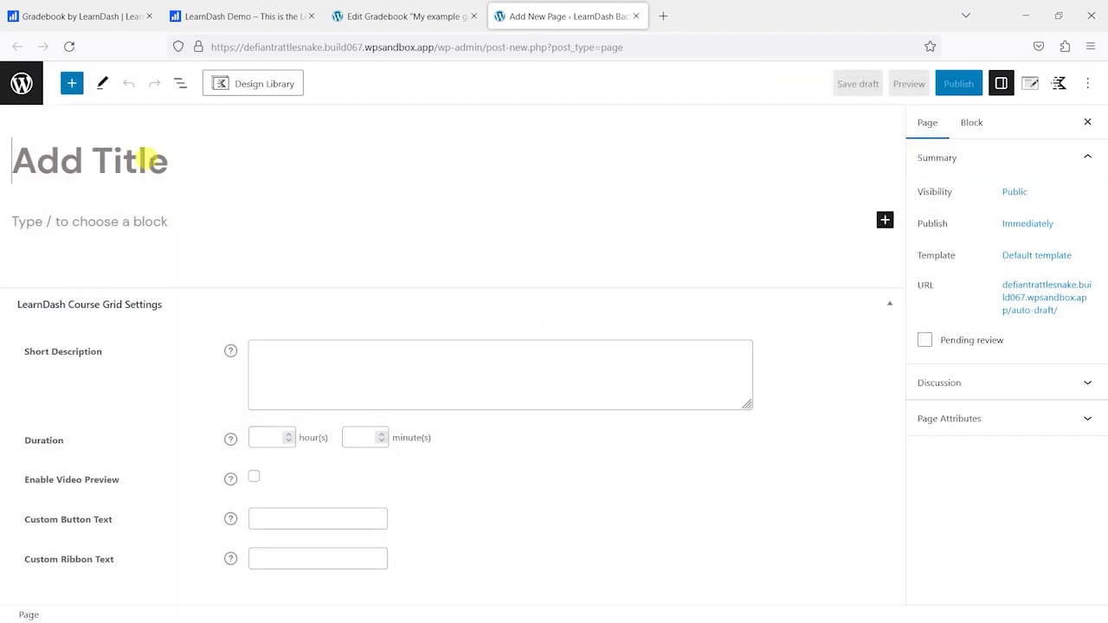
Title the page 'My Gradebook' and add a single-column Row Layout at theme content width
type("My Grade")
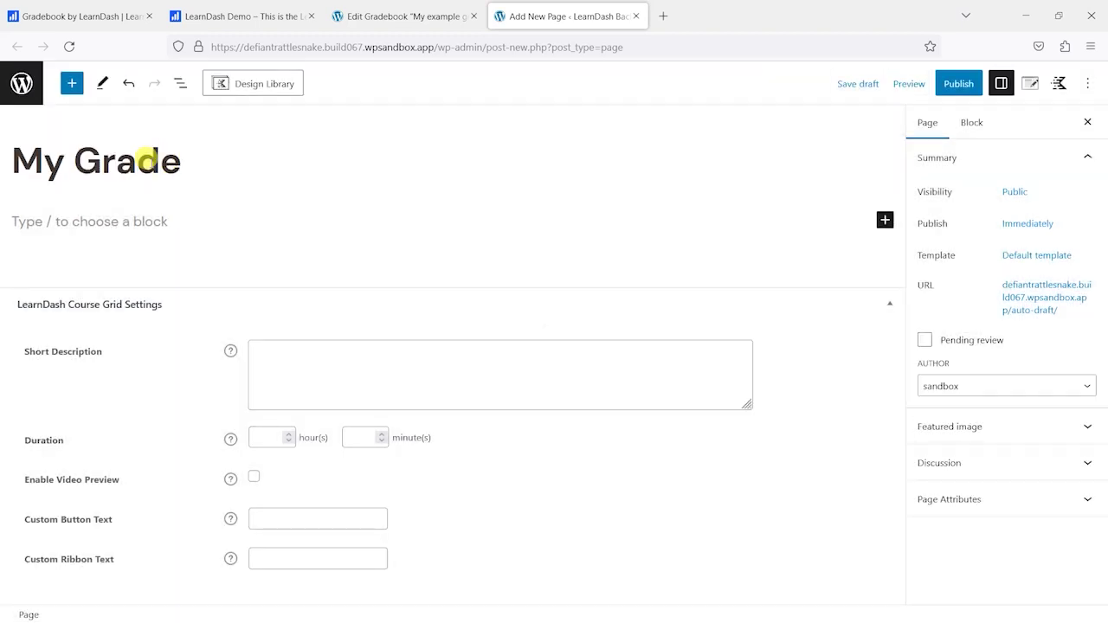
type("book")
left_click(125, 223)
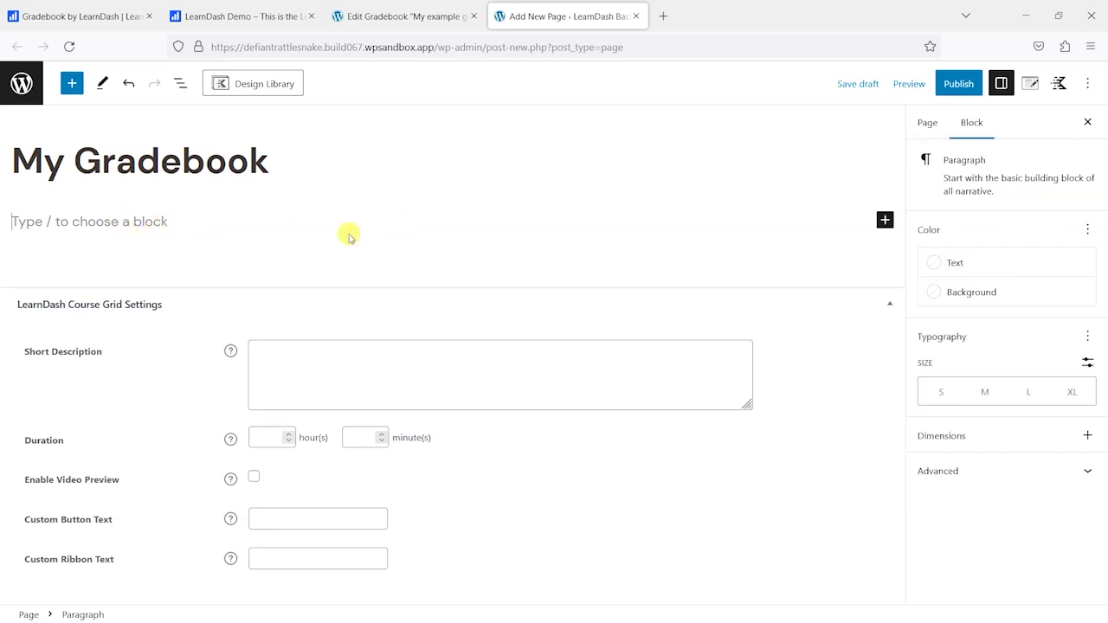
left_click(885, 220)
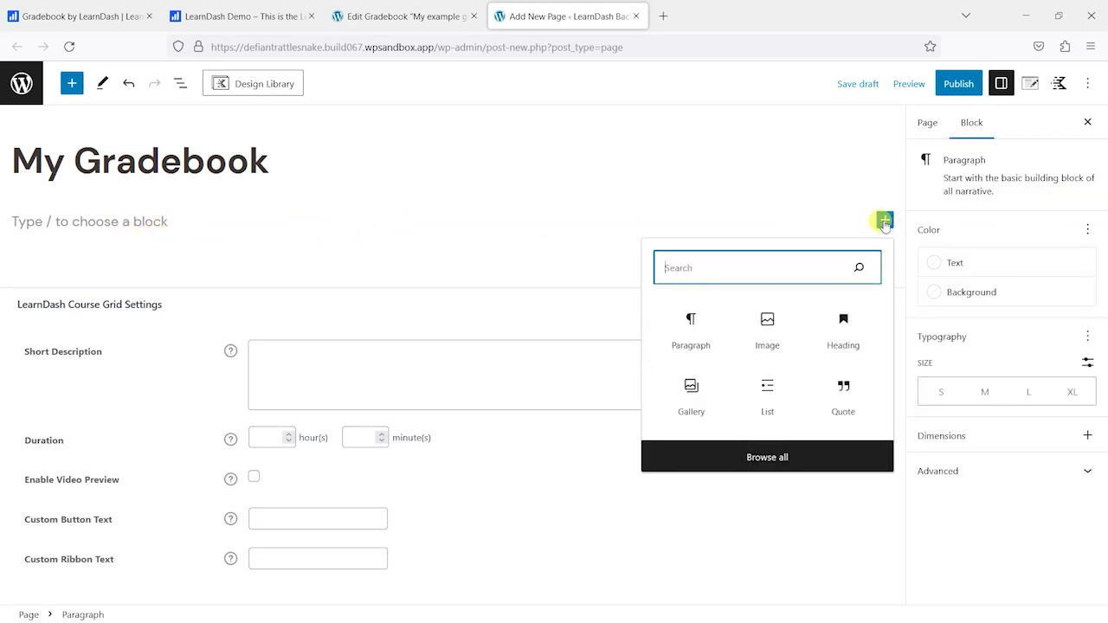
left_click(737, 270)
type("row")
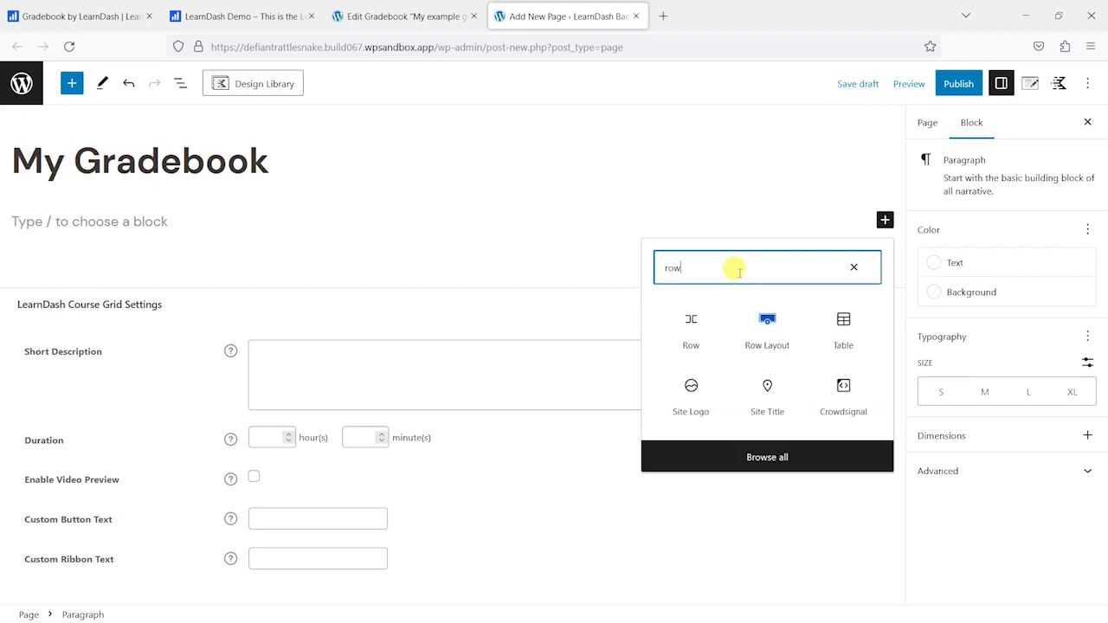
left_click(770, 330)
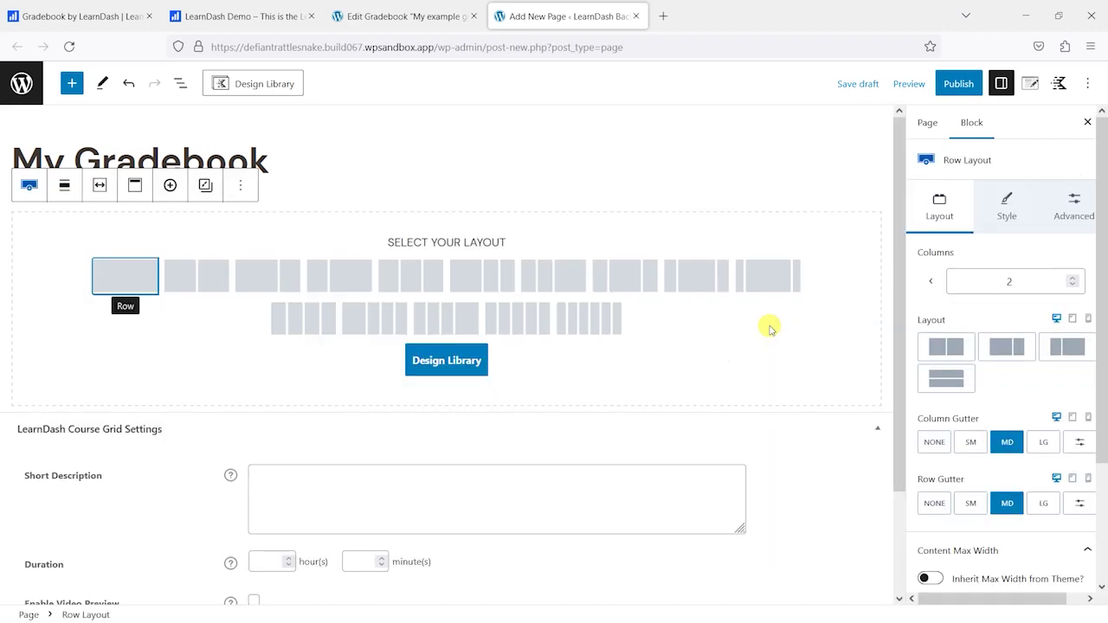
left_click(121, 279)
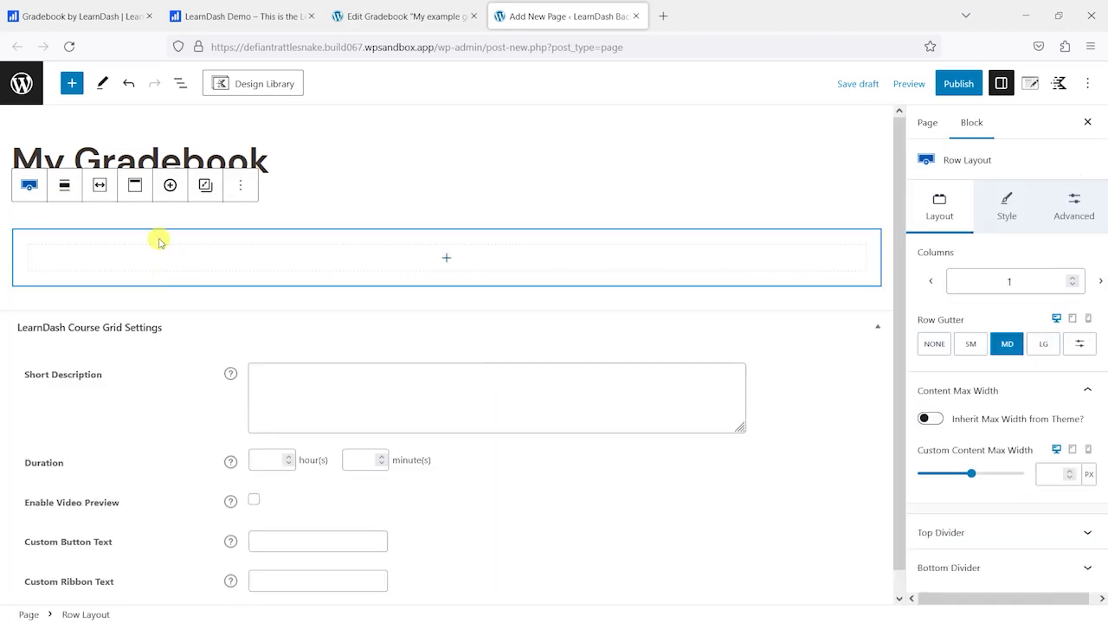
left_click(100, 185)
left_click(16, 225)
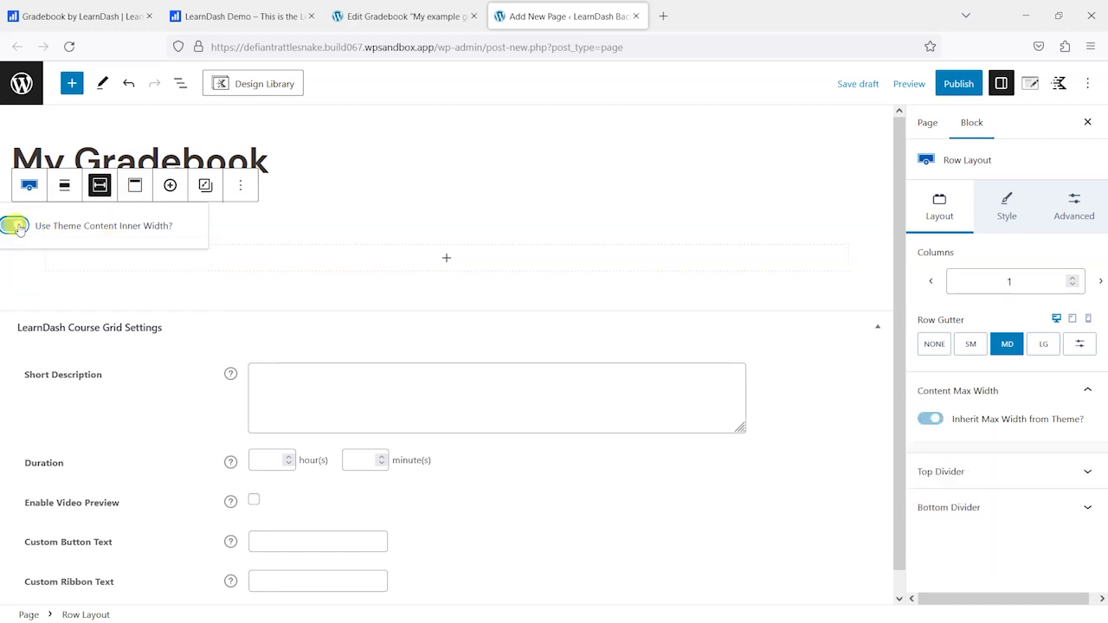
Insert a Shortcode block in the row containing the pasted report card shortcode
left_click(447, 257)
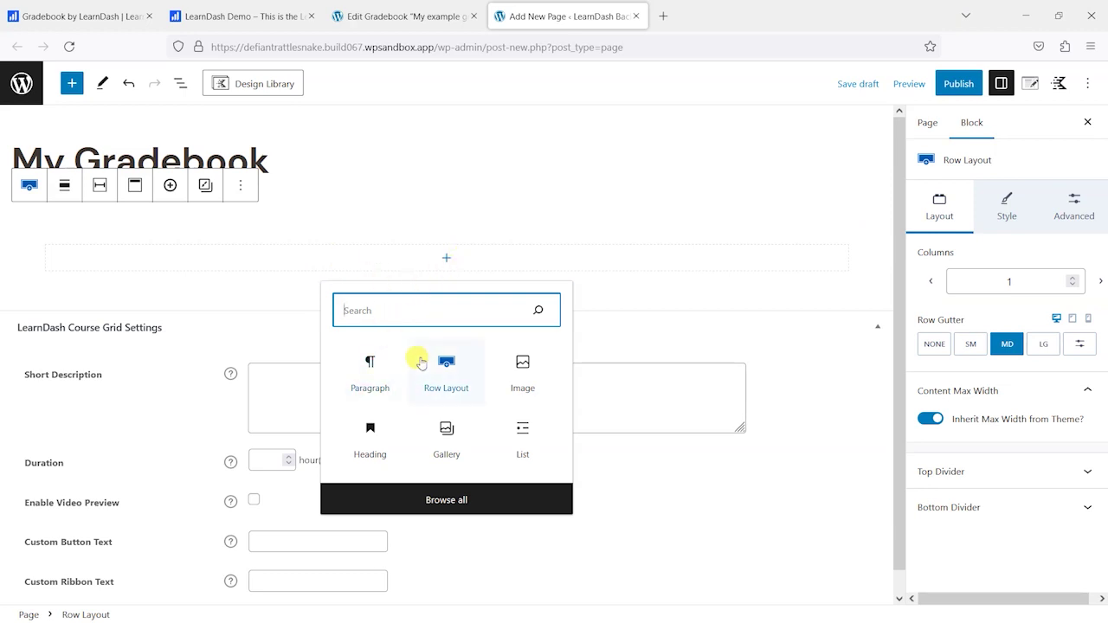
type("sho")
left_click(367, 369)
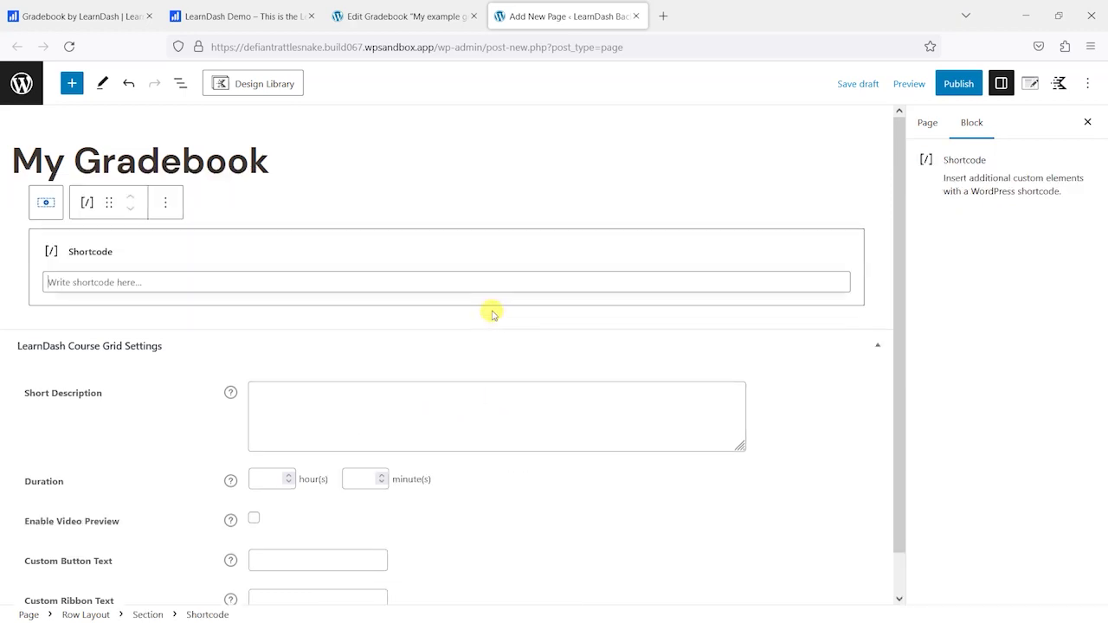
key("ctrl+v")
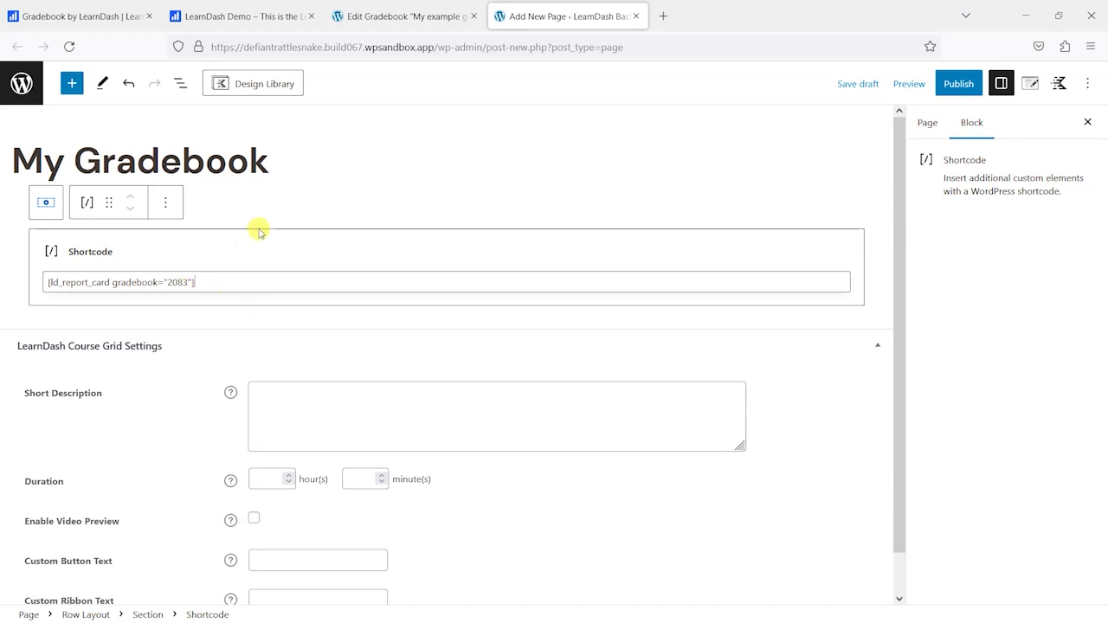
left_click(321, 187)
left_click(379, 239)
left_click(379, 215)
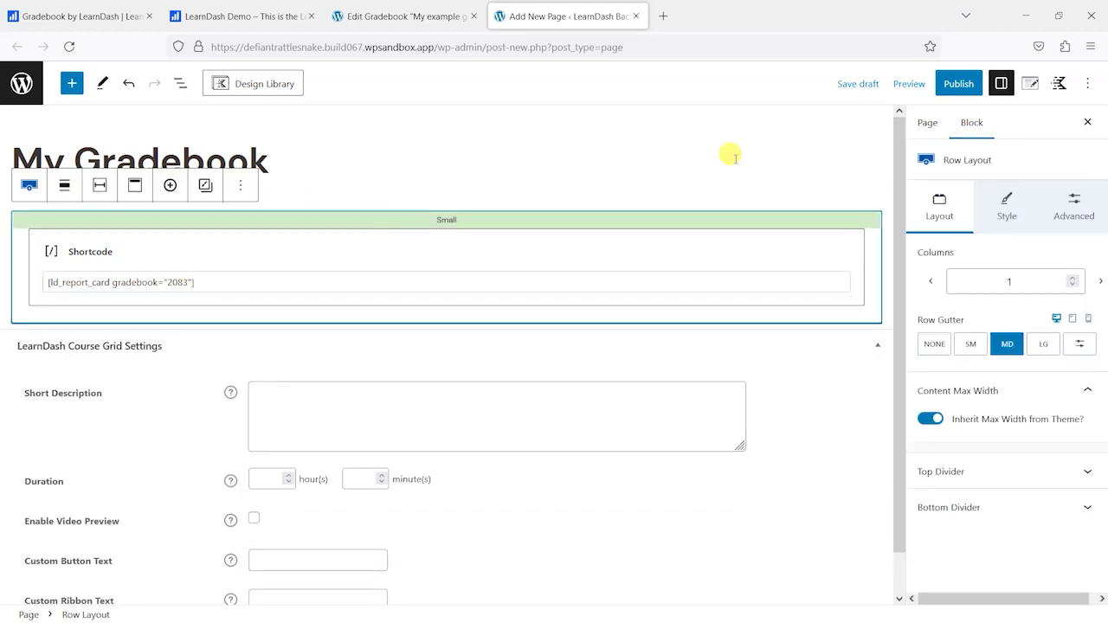
Publish the My Gradebook page and view it live
left_click(959, 83)
left_click(959, 83)
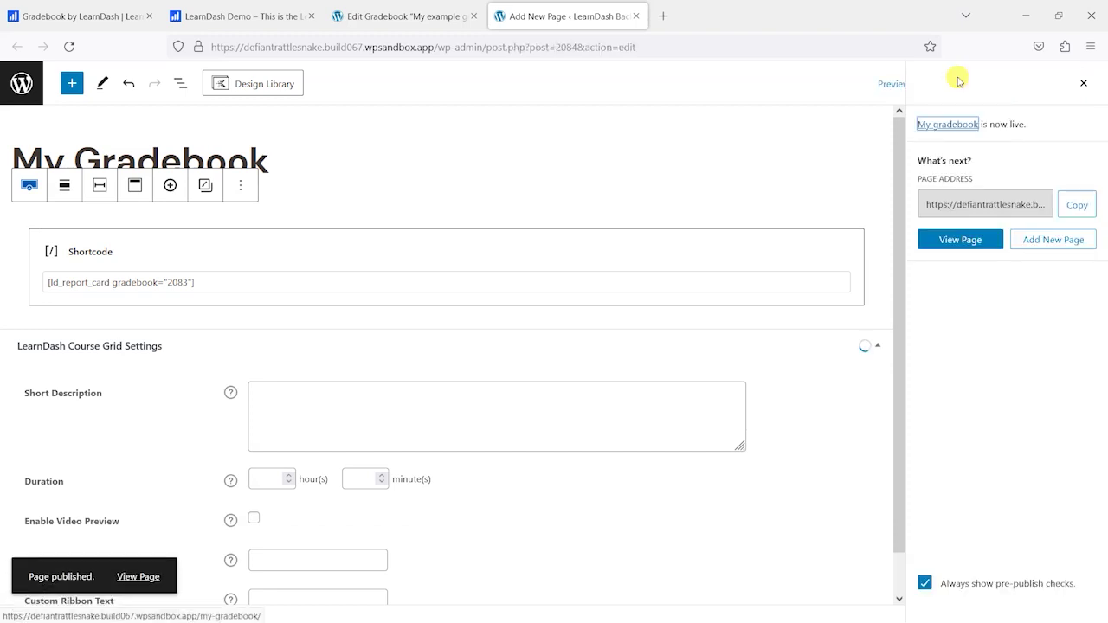
left_click(139, 577)
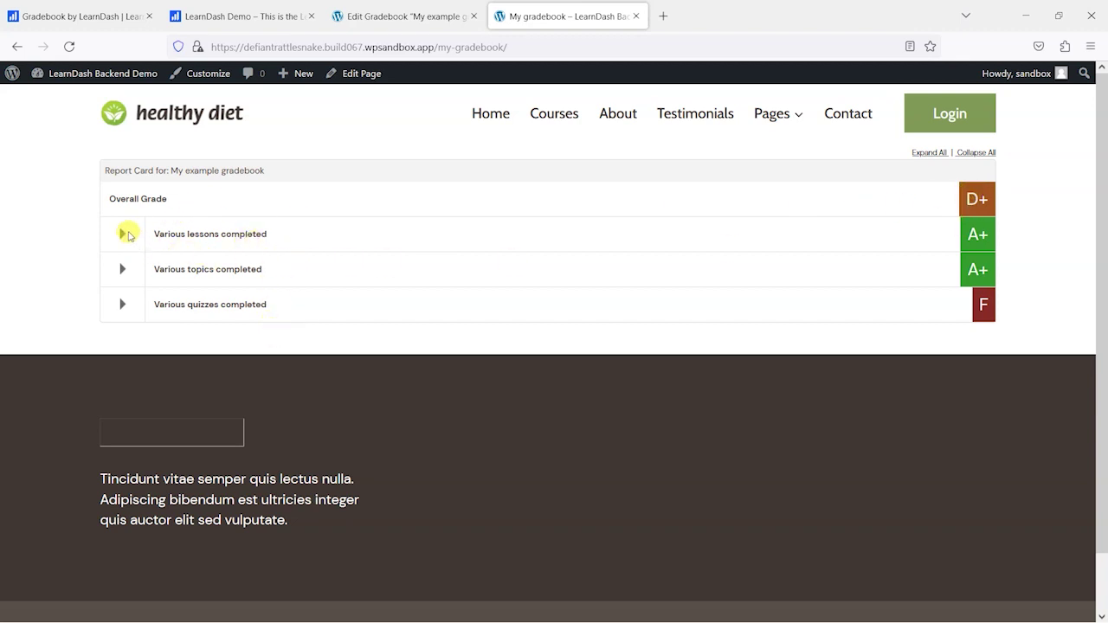
left_click(125, 234)
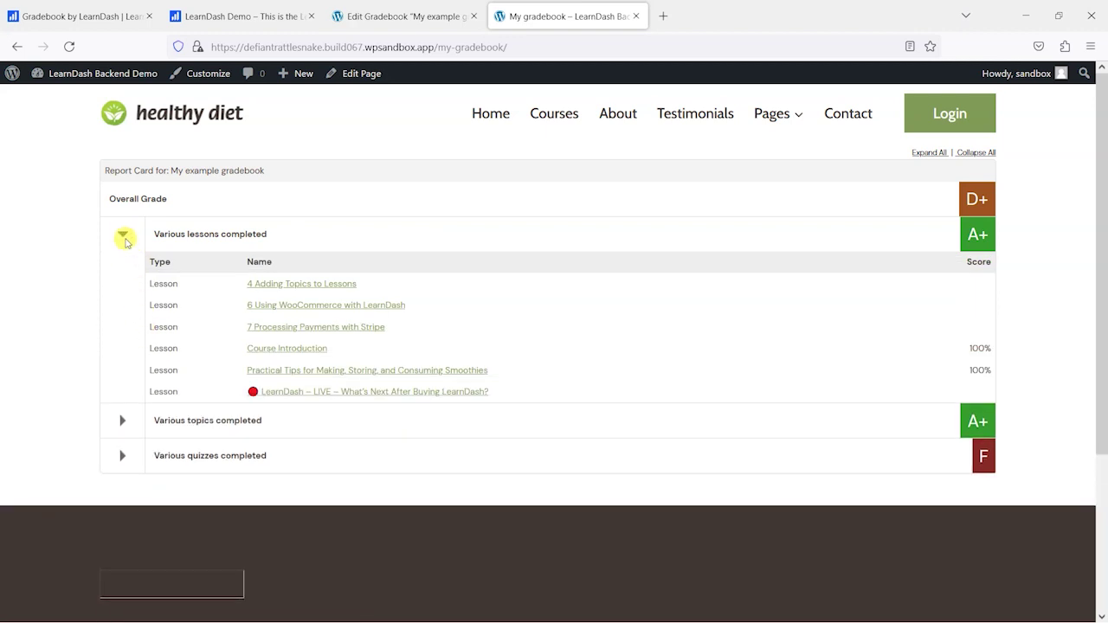
left_click(124, 235)
left_click(124, 269)
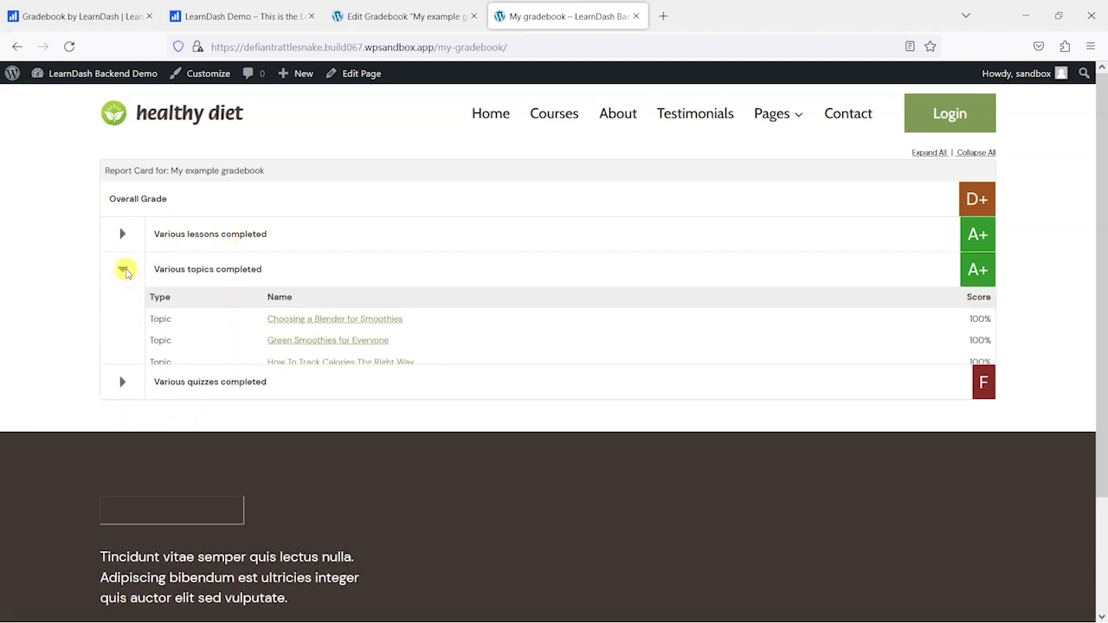
left_click(123, 391)
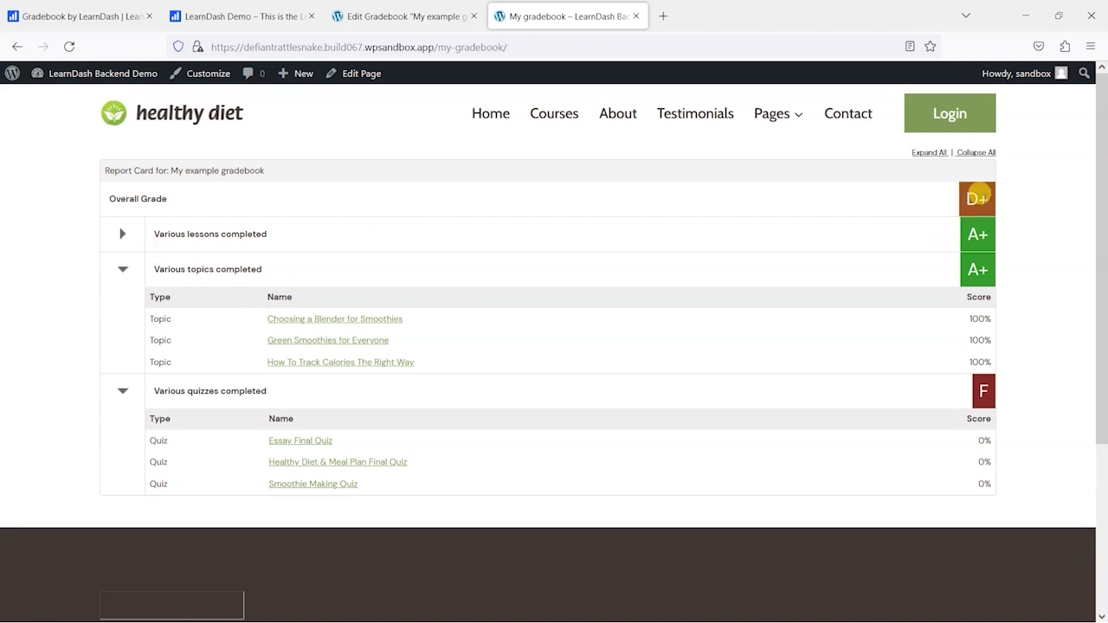
left_click(122, 271)
left_click(122, 304)
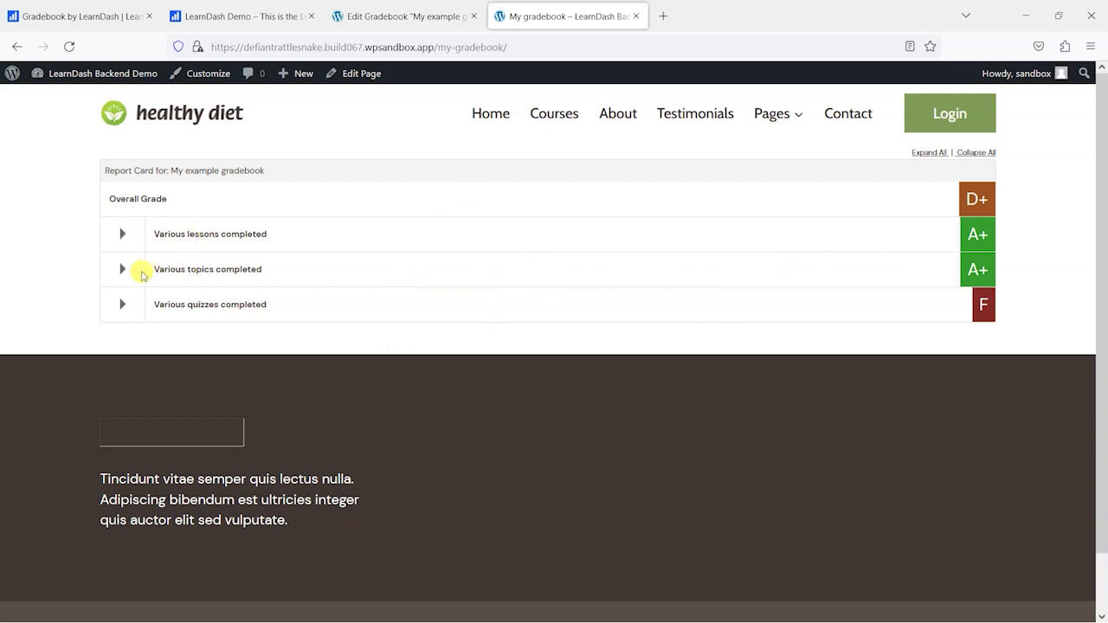
left_click(122, 270)
left_click(122, 270)
left_click(412, 17)
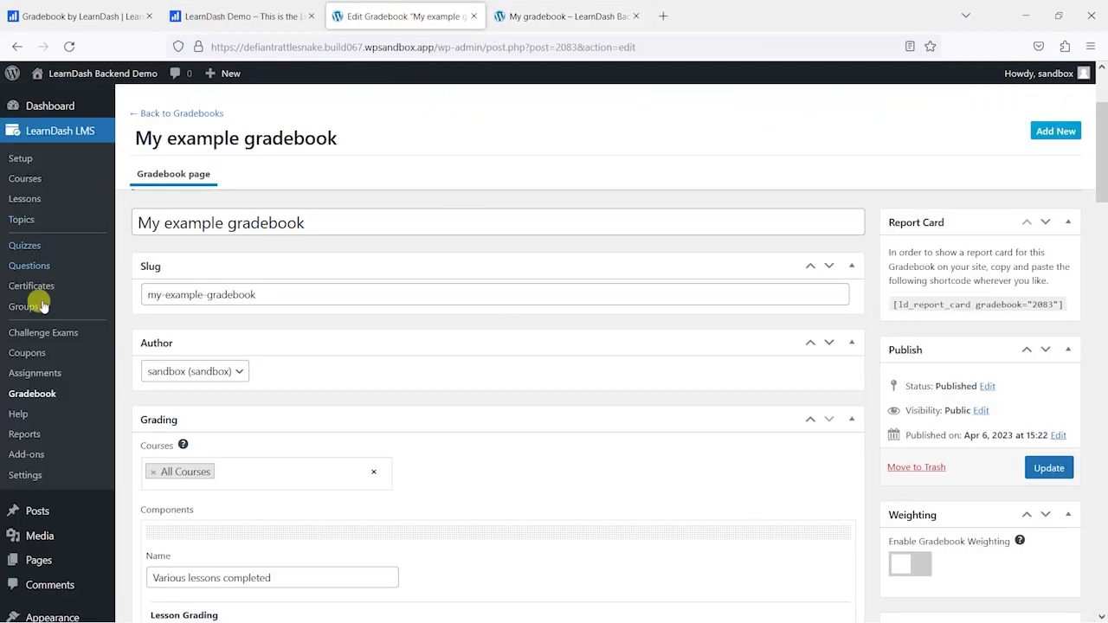
Open the Gradebook overview and sort students by their Various topics completed grade
left_click(45, 394)
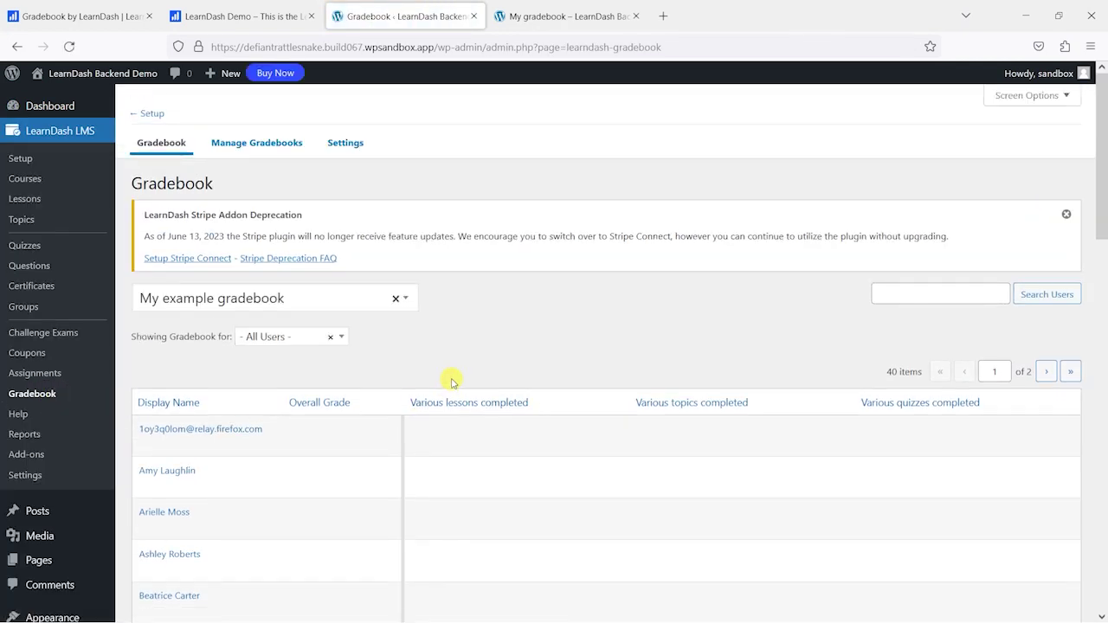
scroll(451, 381, "down", 4)
scroll(403, 323, "up", 2)
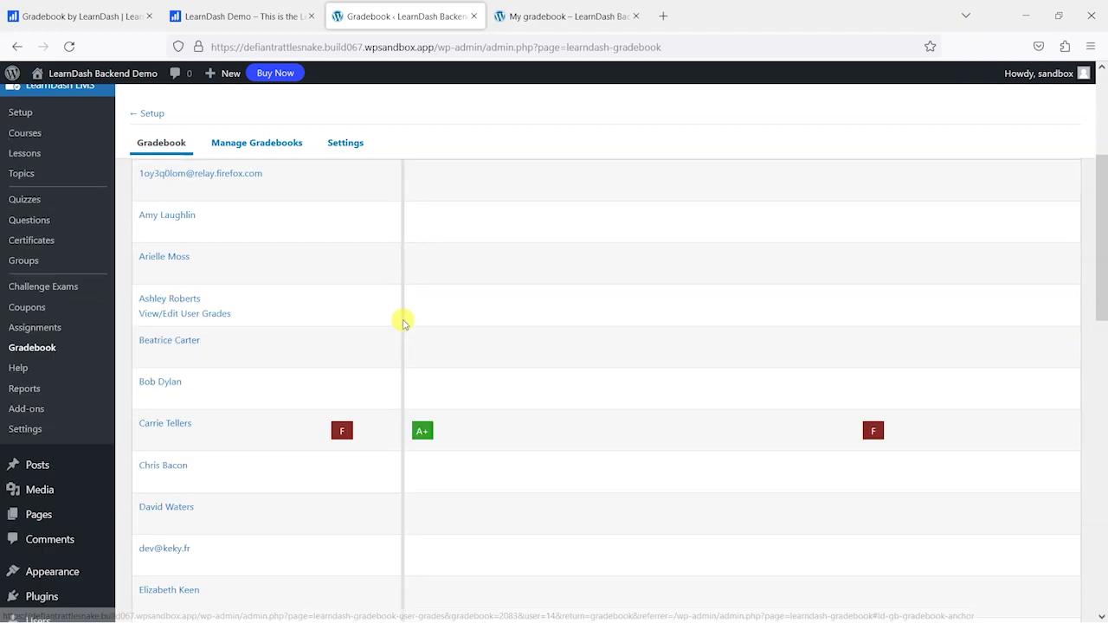
scroll(403, 322, "up", 1)
scroll(392, 273, "up", 1)
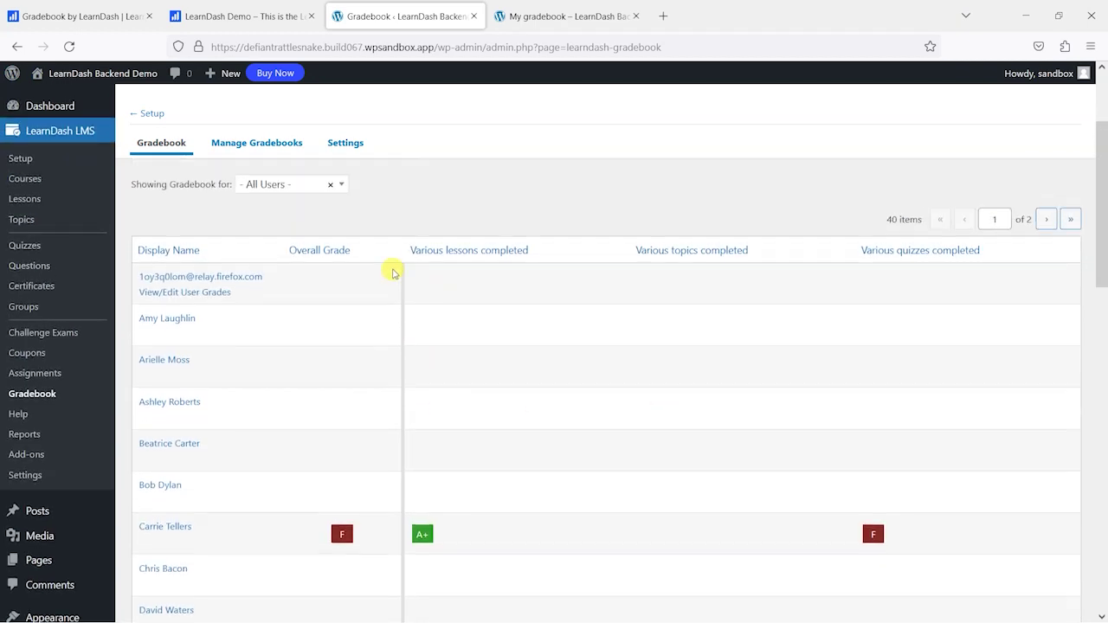
scroll(392, 274, "down", 1)
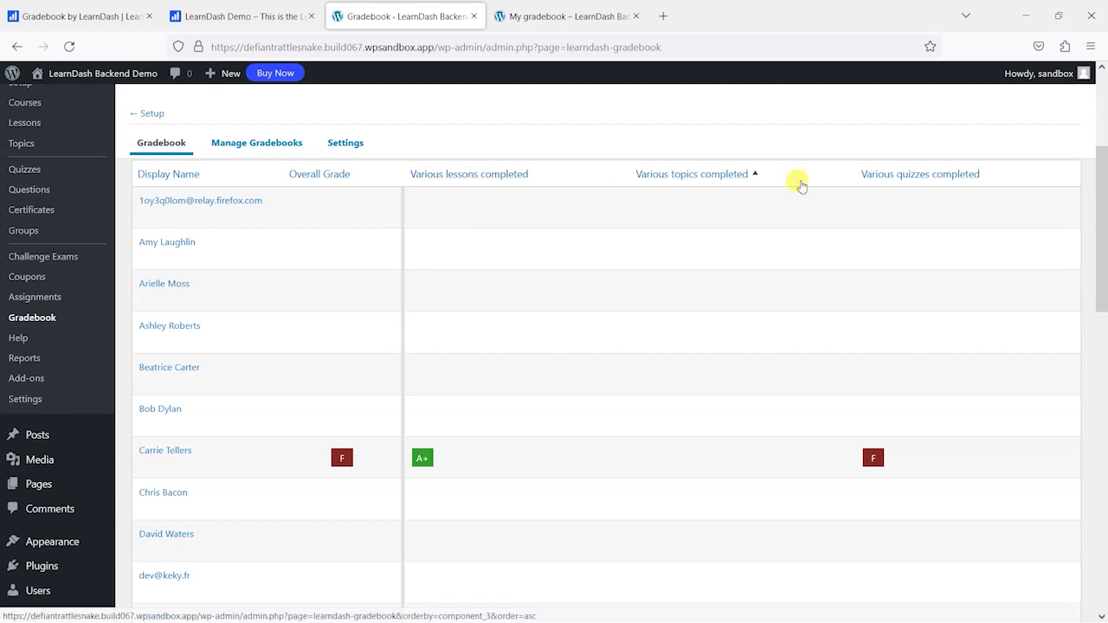
left_click(801, 184)
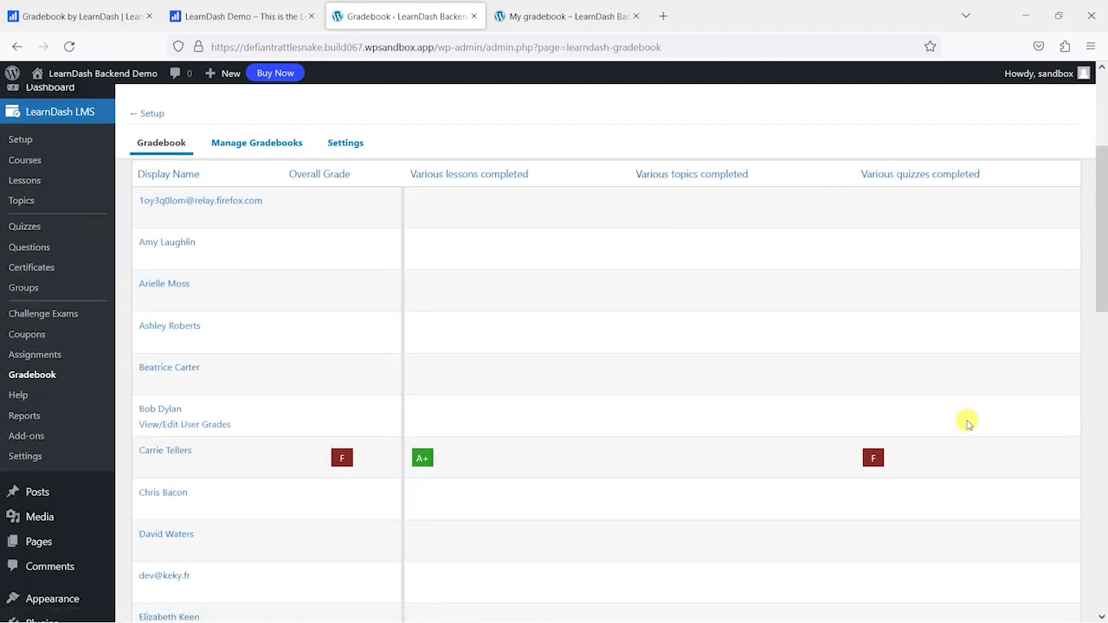
scroll(944, 260, "down", 1)
scroll(923, 119, "up", 2)
right_click(915, 190)
left_click(800, 212)
Filter the student grades to The Kale Blazers group
scroll(692, 286, "down", 4)
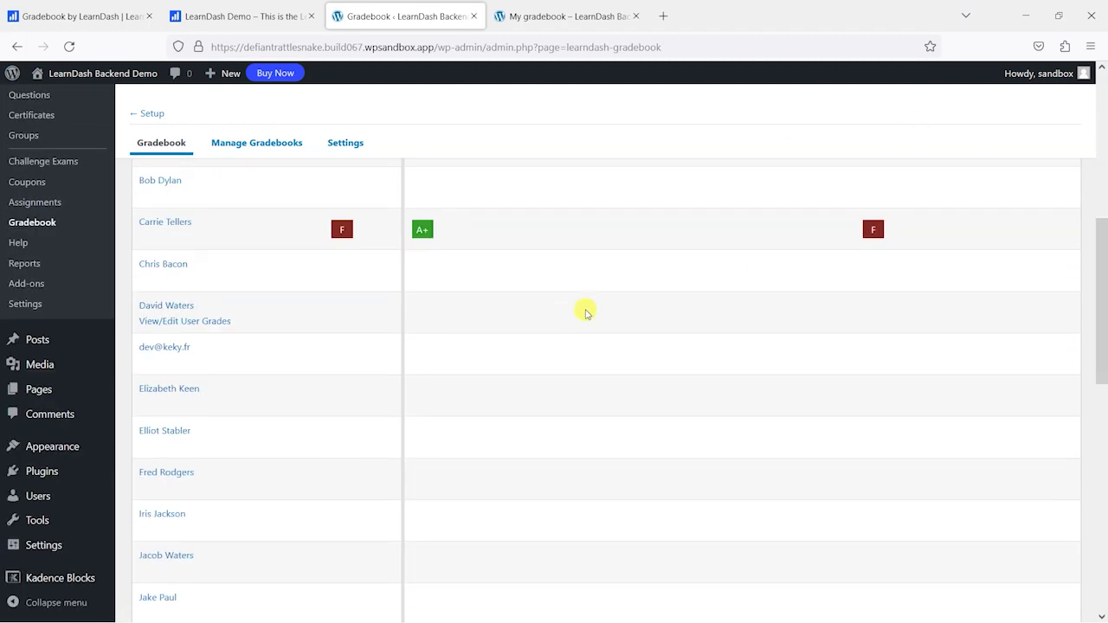
scroll(580, 315, "down", 5)
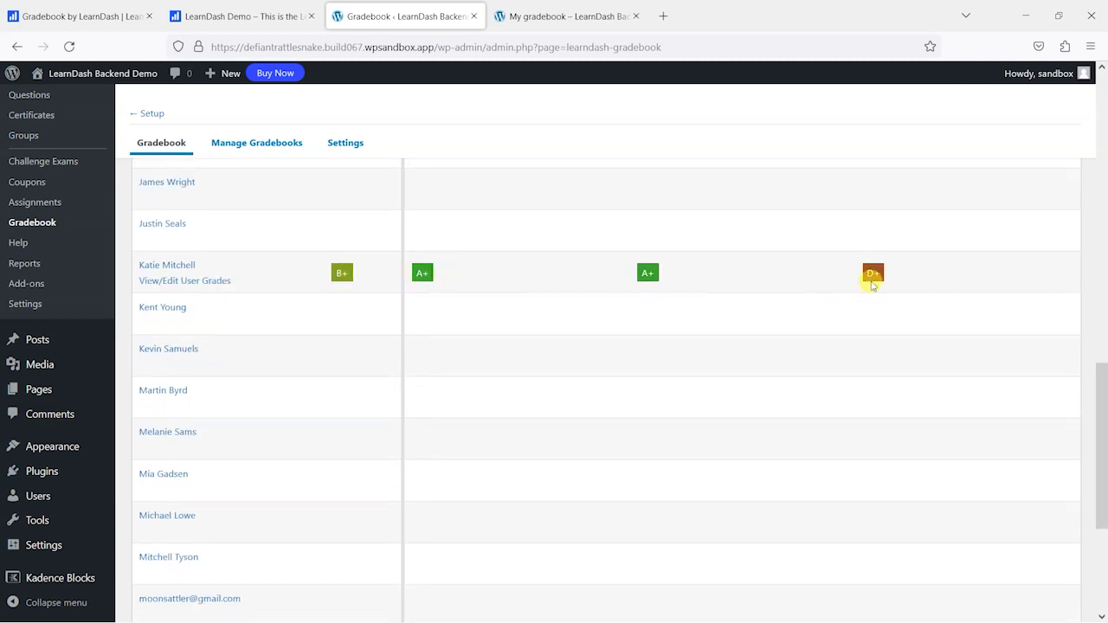
scroll(428, 341, "down", 3)
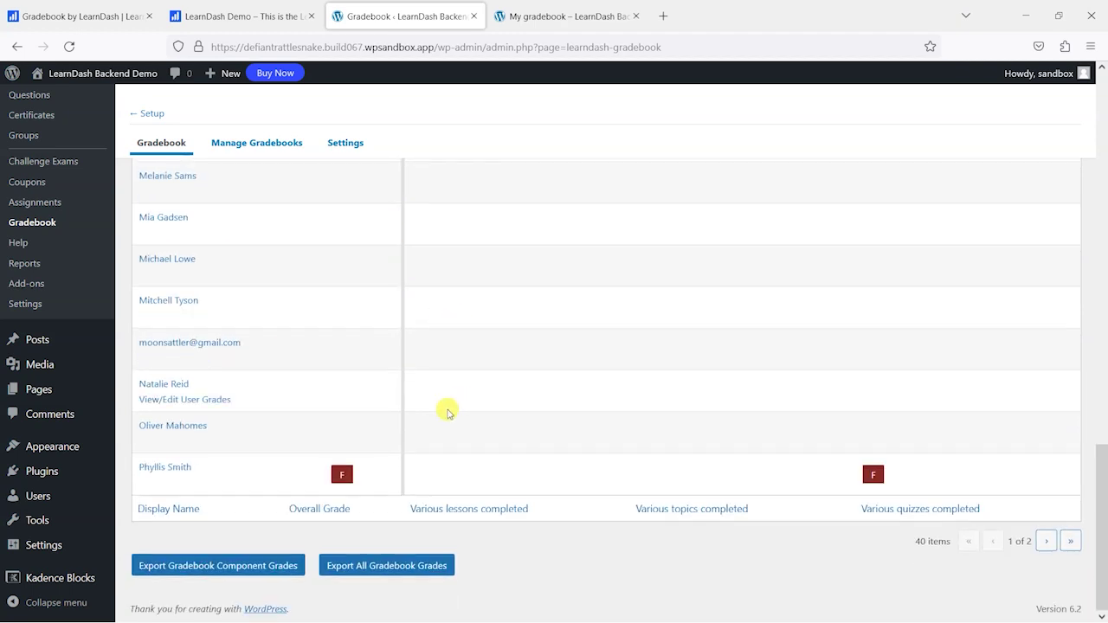
scroll(452, 414, "up", 3)
scroll(458, 418, "down", 3)
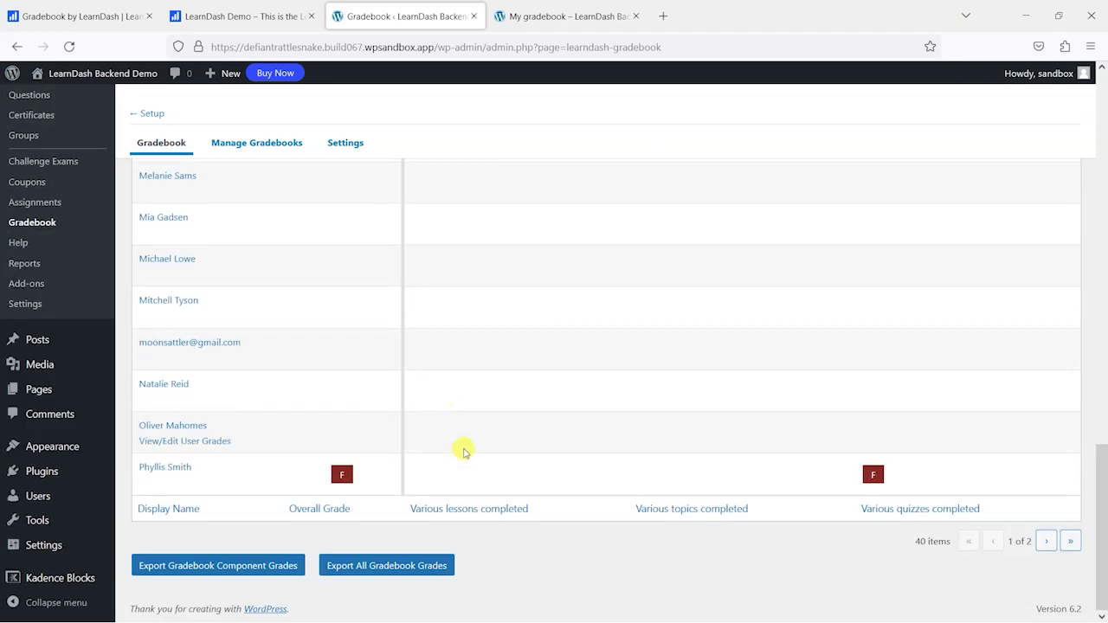
scroll(799, 467, "up", 5)
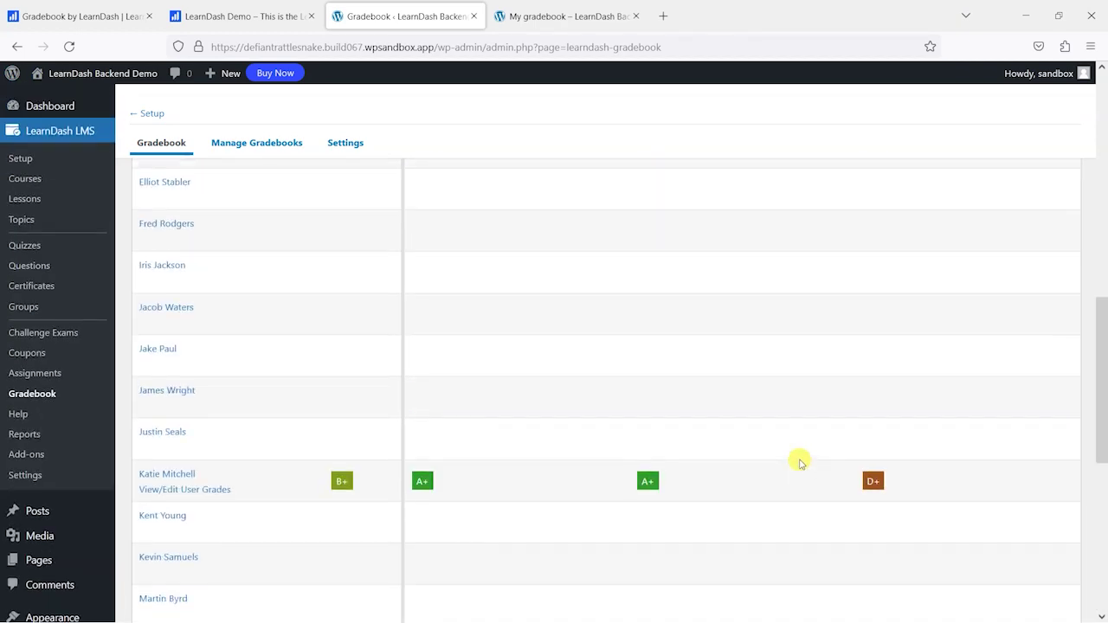
scroll(799, 463, "up", 5)
scroll(799, 463, "up", 3)
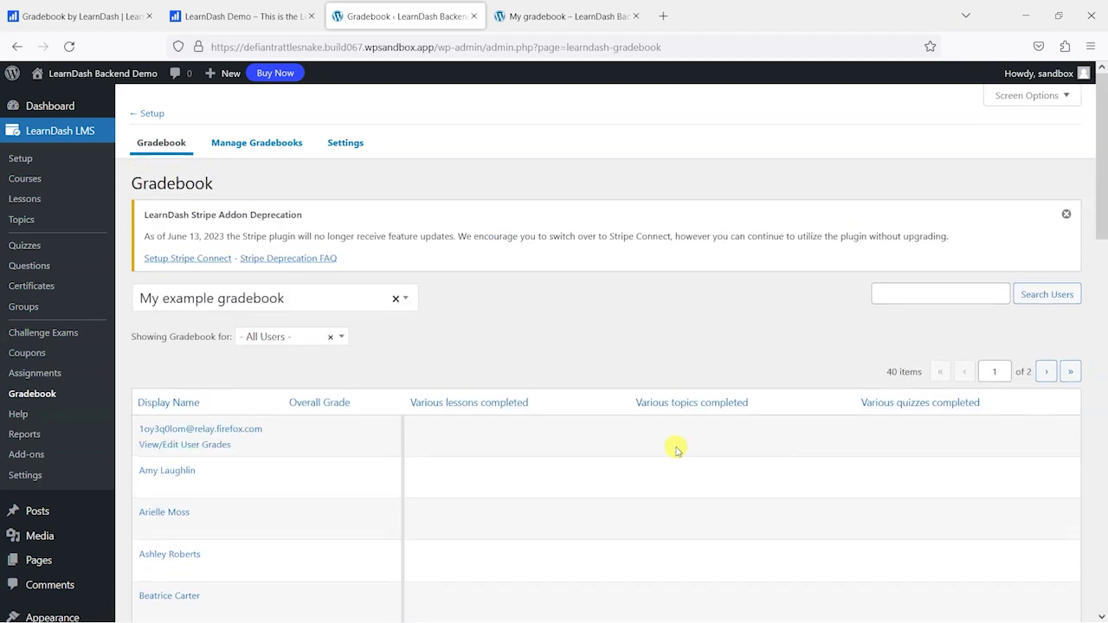
left_click(295, 341)
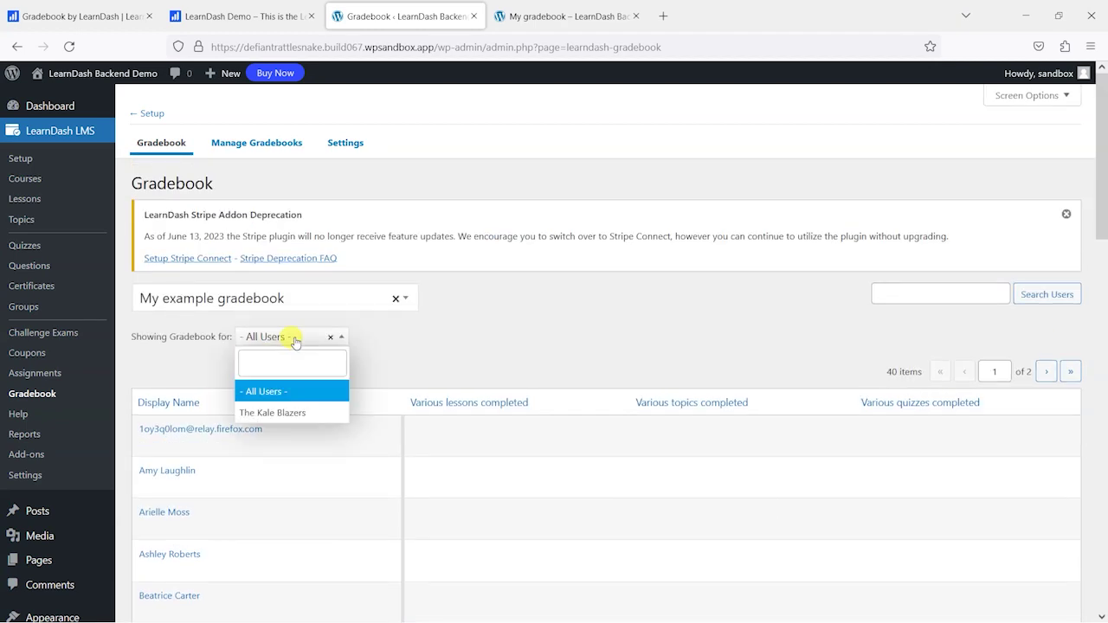
left_click(281, 413)
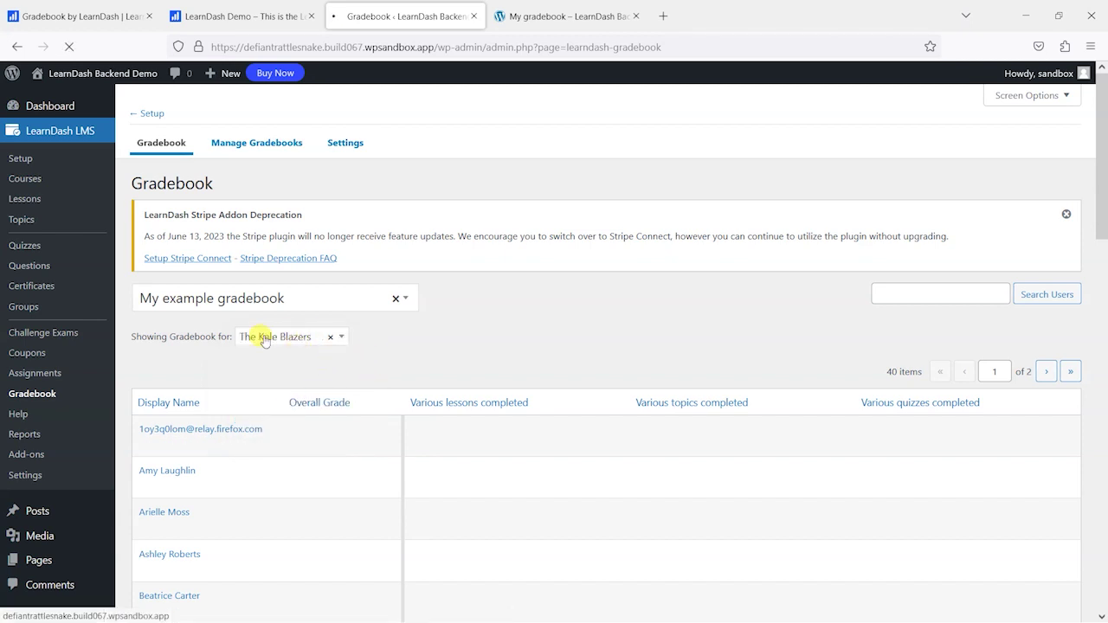
scroll(291, 405, "down", 4)
scroll(289, 306, "up", 3)
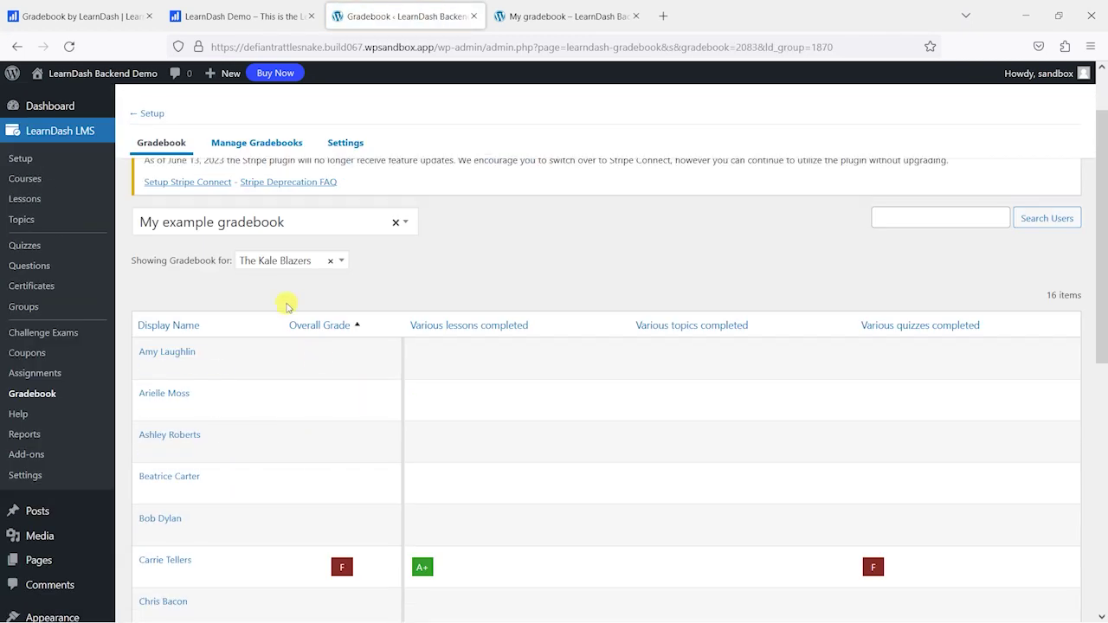
Clear the group filter and go to the Manage Gradebooks list
left_click(917, 213)
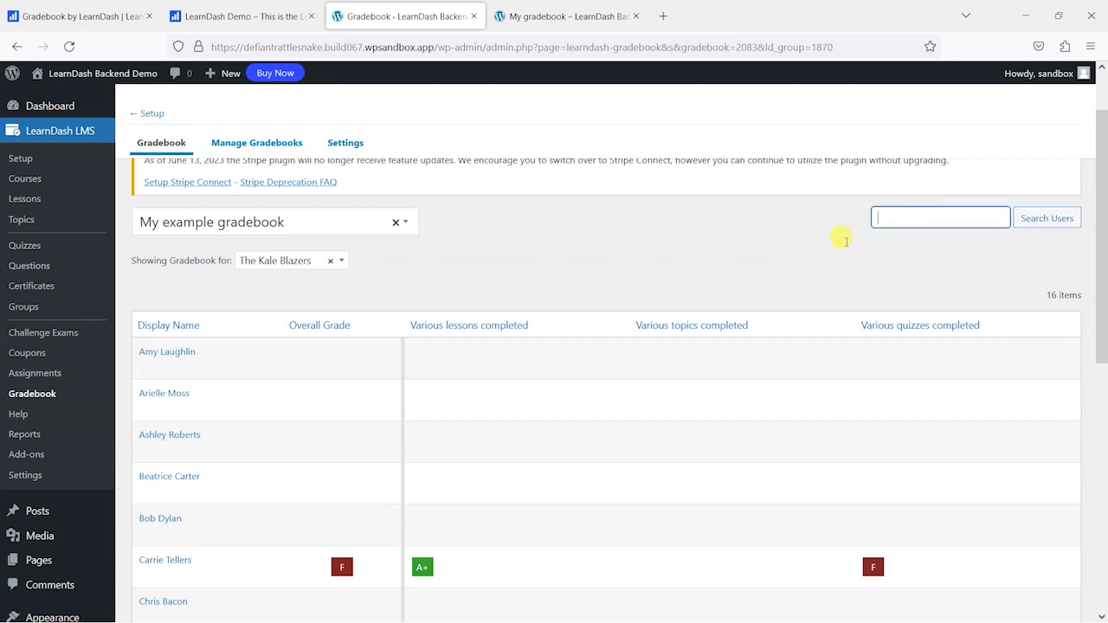
left_click(343, 260)
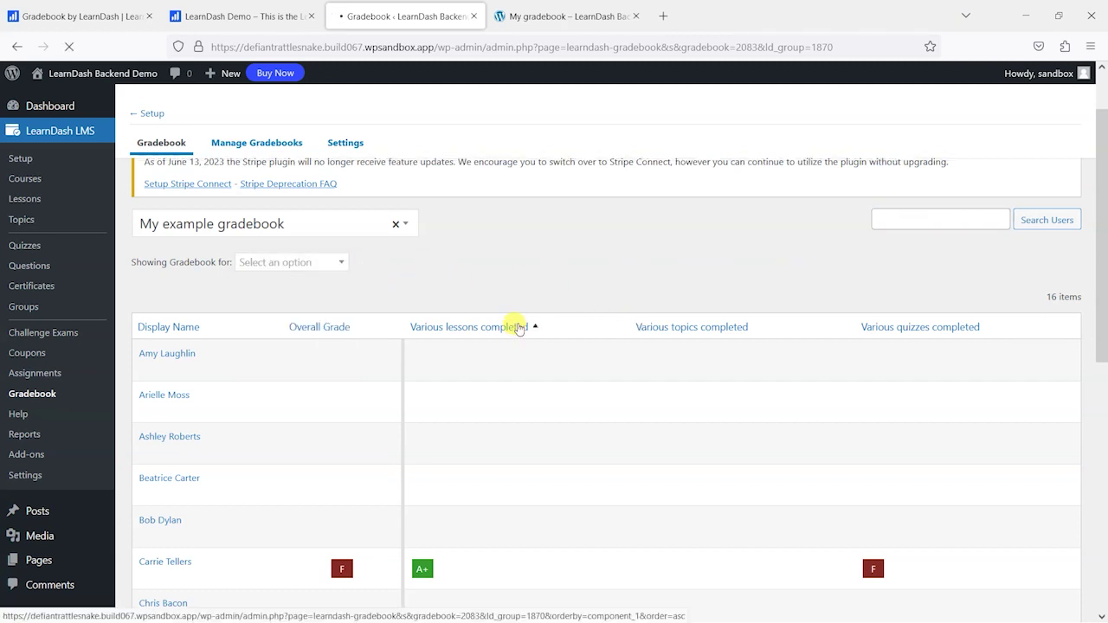
left_click(256, 143)
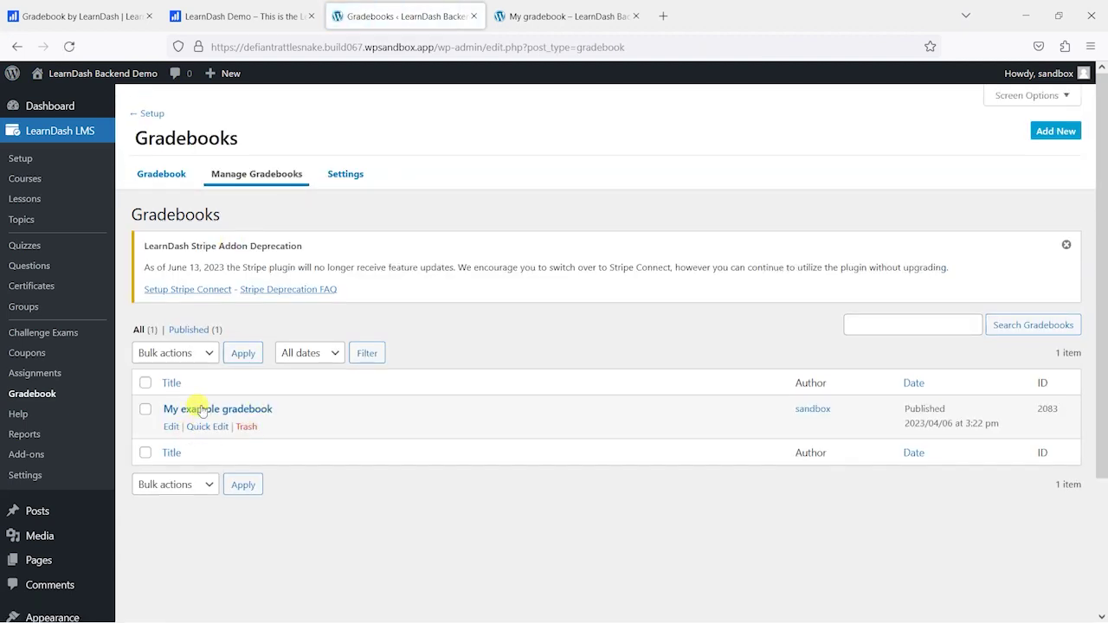
Set My example gradebook's Completion Grading to 'Fail until completion' and update it
left_click(201, 410)
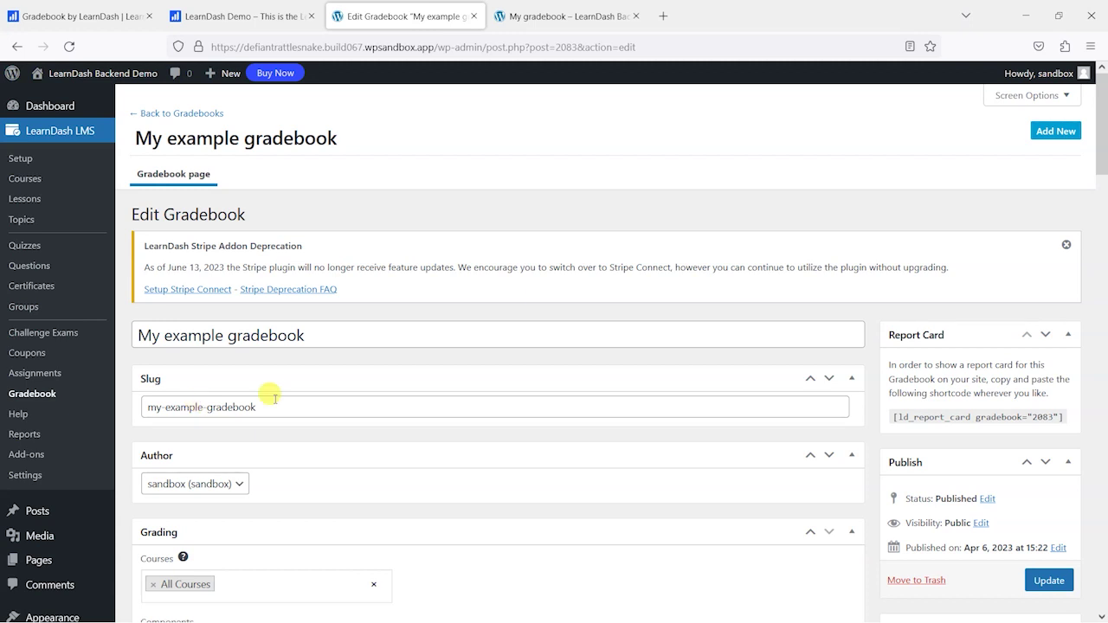
scroll(537, 450, "down", 3)
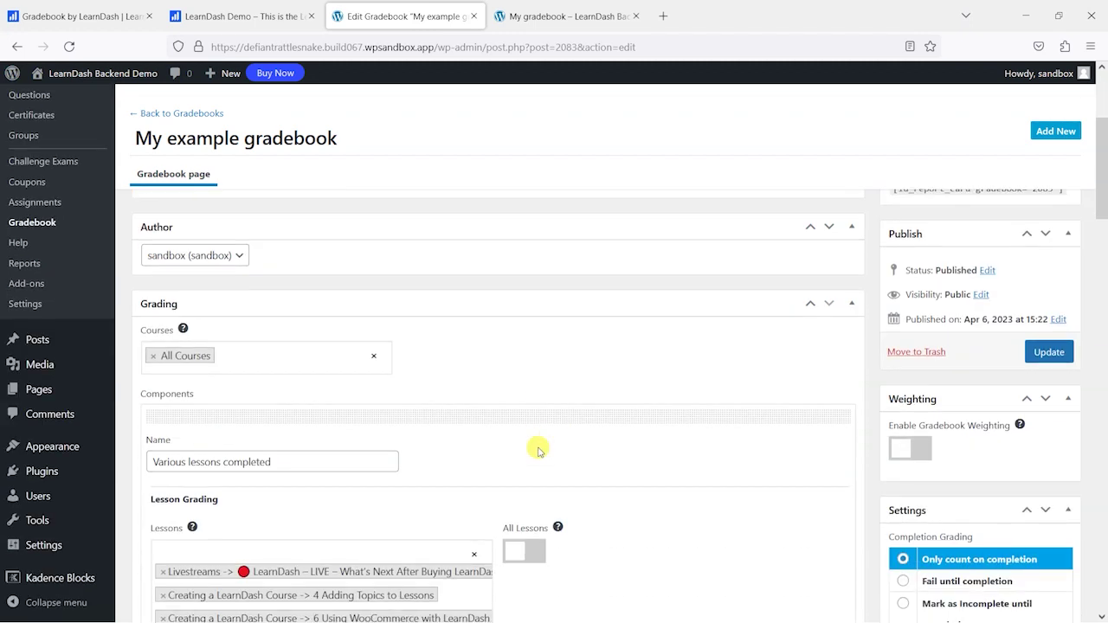
scroll(538, 450, "down", 2)
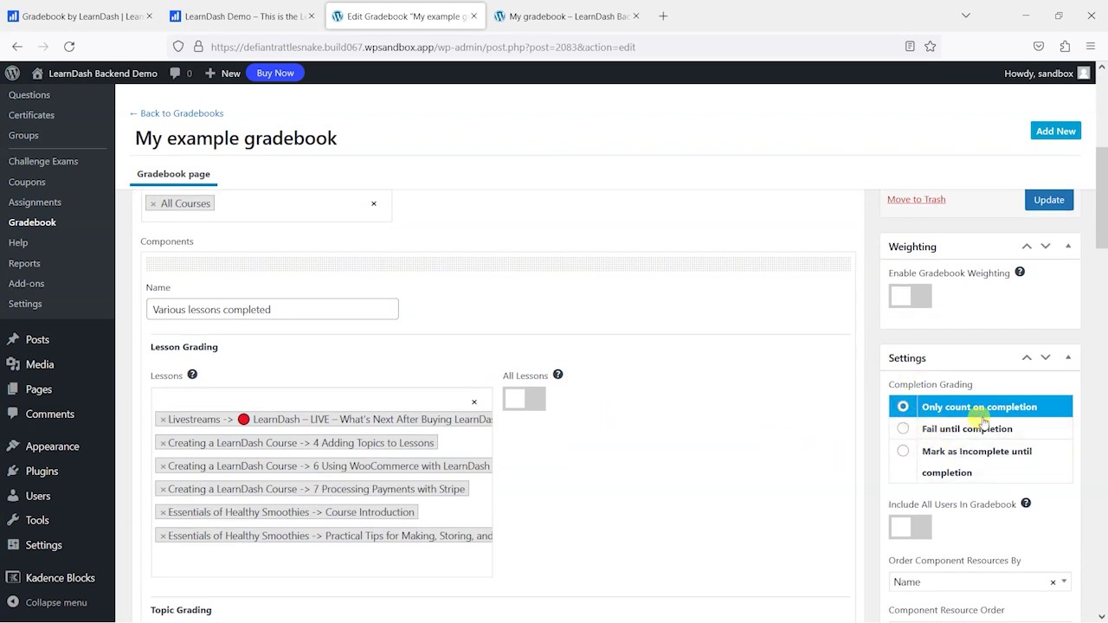
left_click(906, 429)
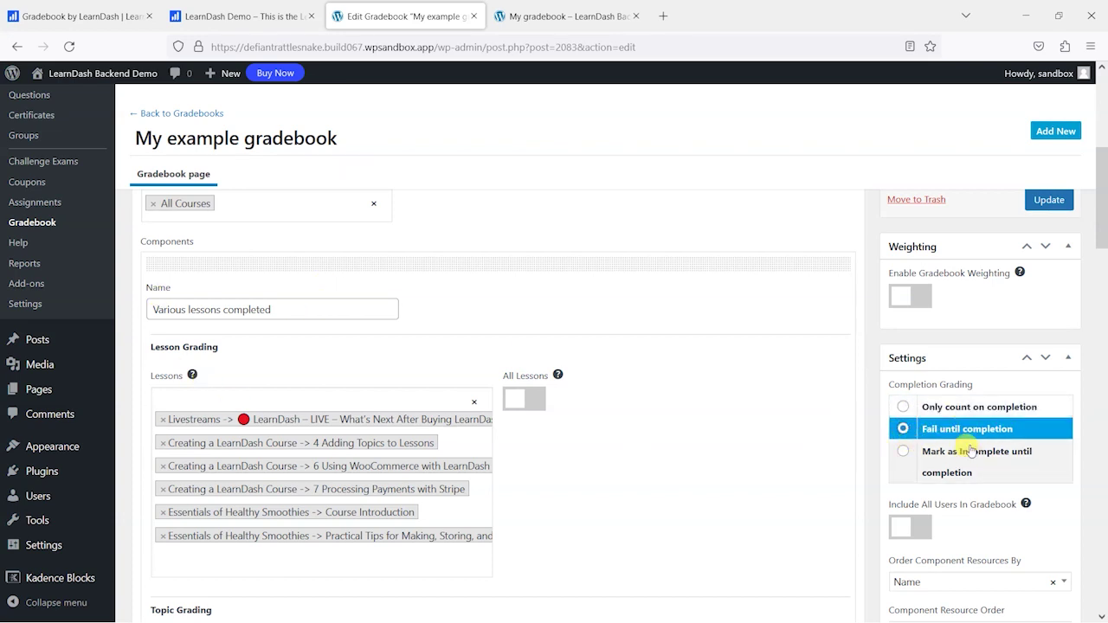
left_click(1045, 208)
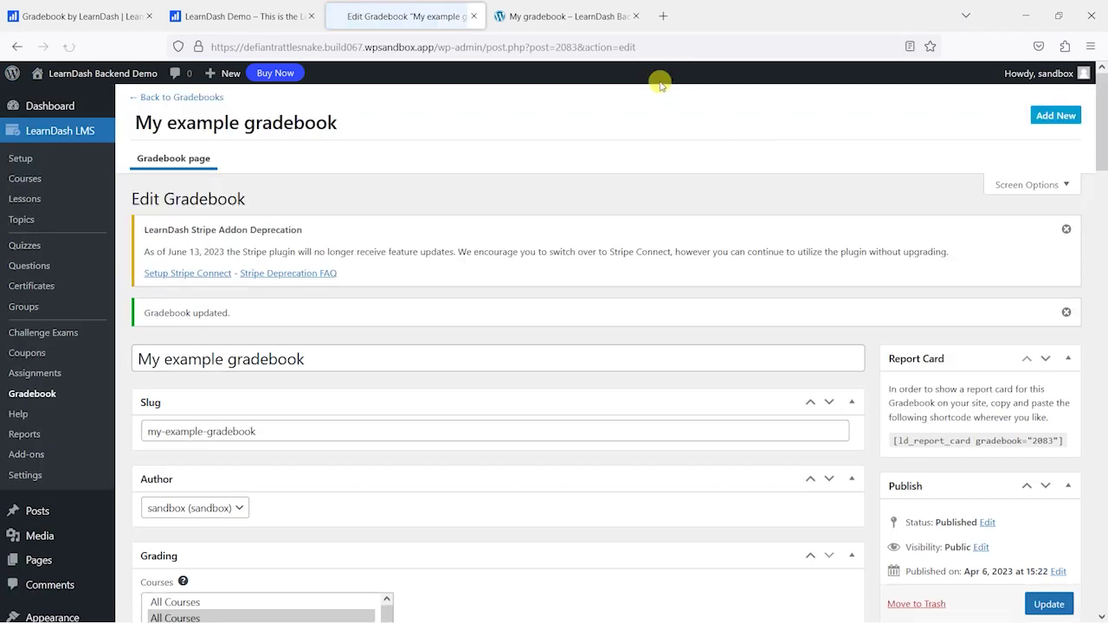
left_click(567, 16)
Reload the report card and inspect the lessons, topics and quizzes scores under the overall F
left_click(69, 46)
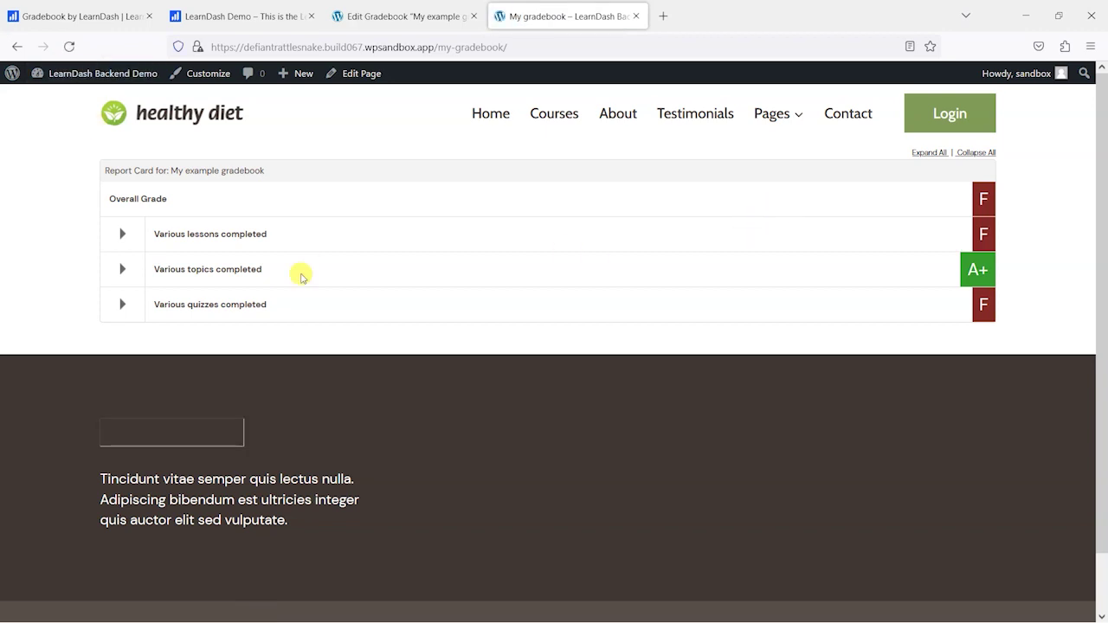
left_click(122, 233)
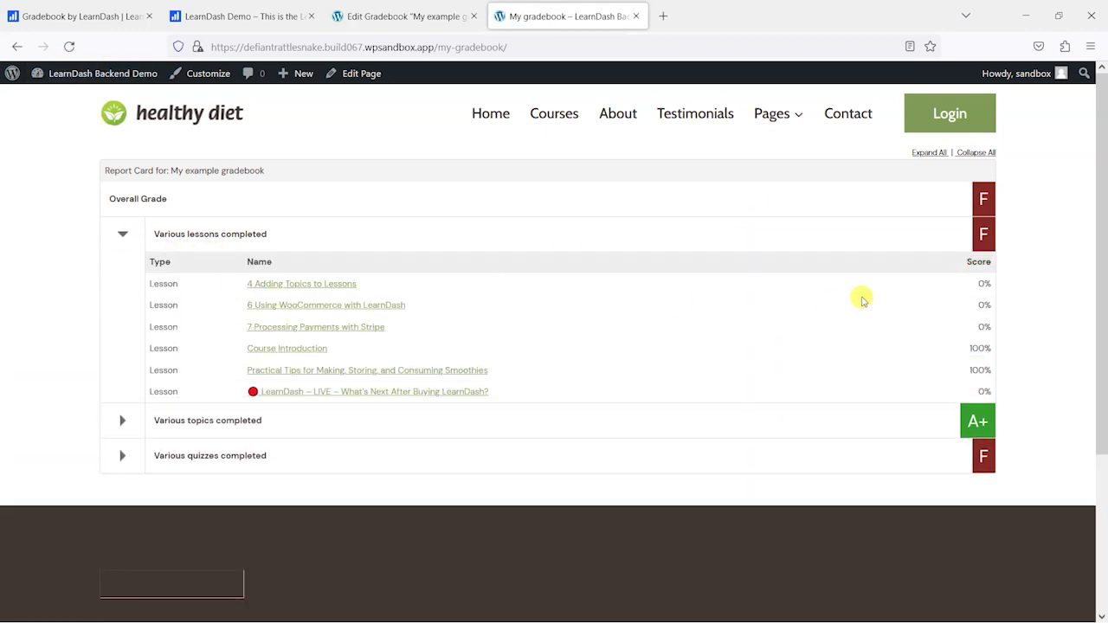
left_click(121, 236)
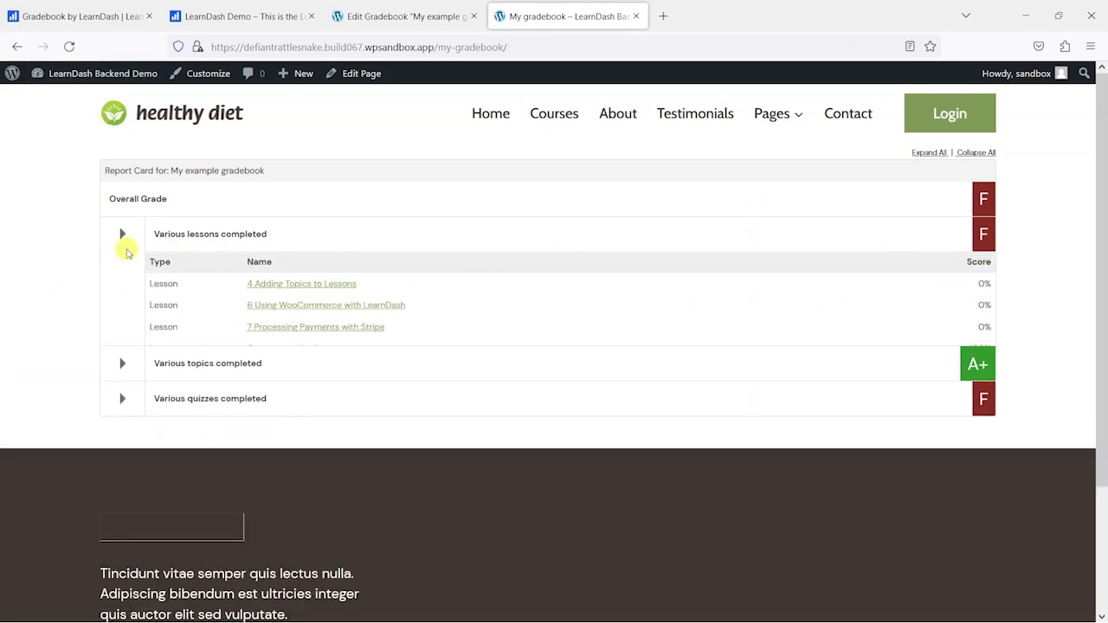
left_click(122, 269)
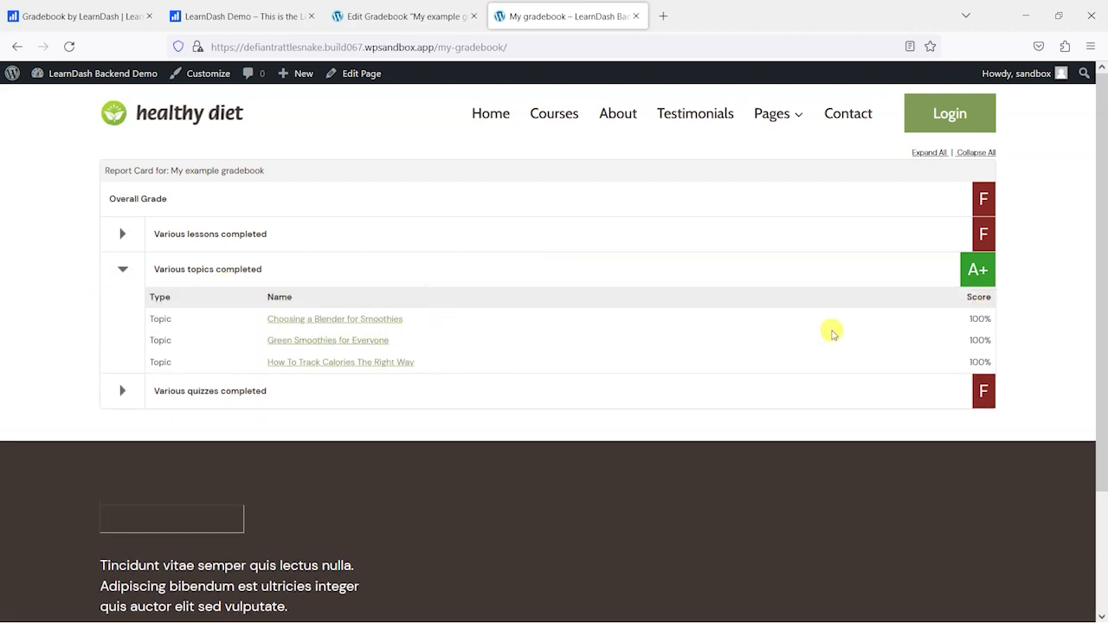
left_click(122, 269)
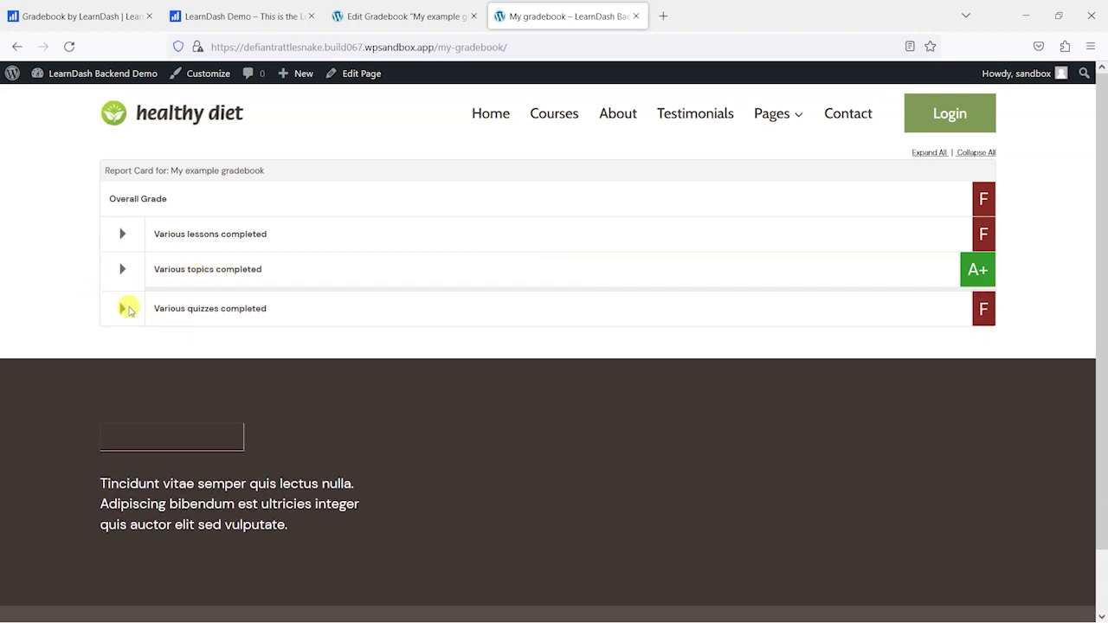
left_click(120, 305)
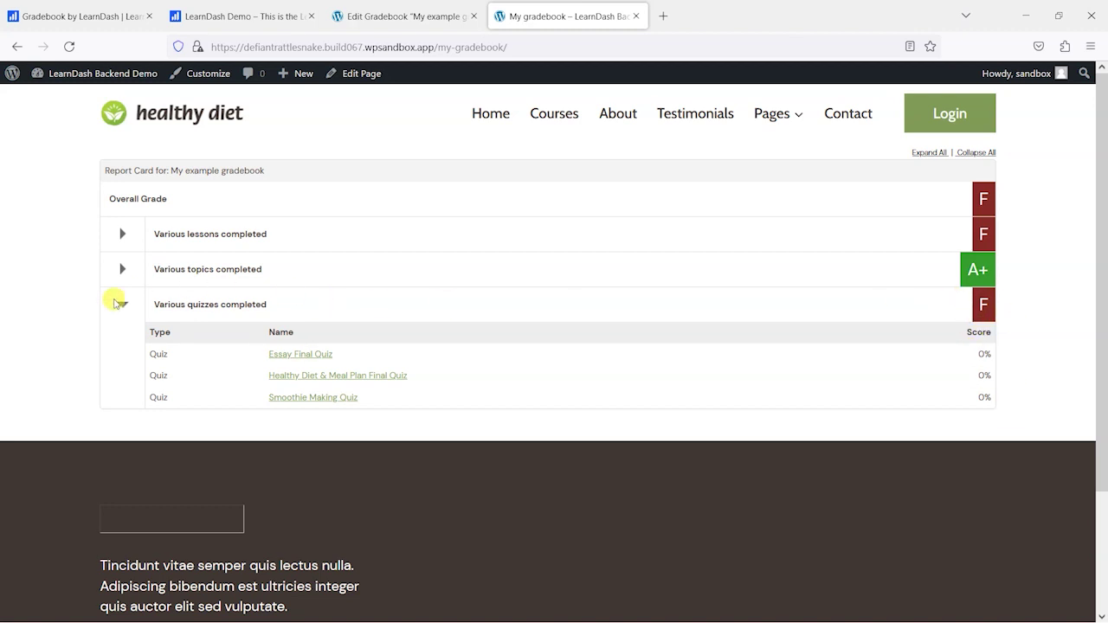
left_click(120, 304)
left_click_drag(981, 194, 997, 202)
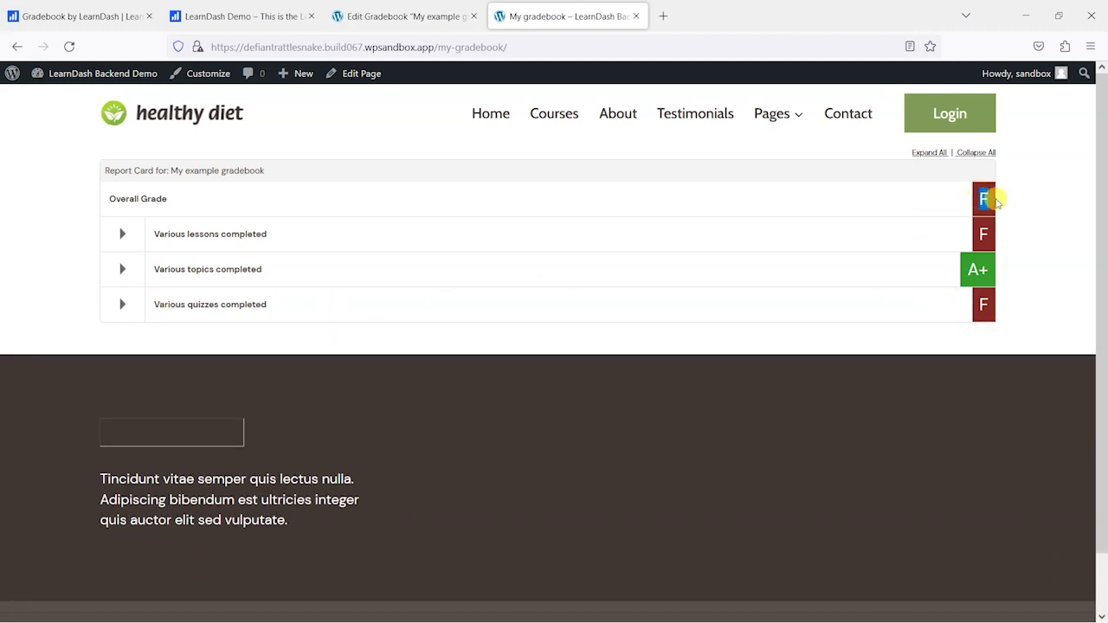
left_click(972, 199)
Set Completion Grading to 'Only count on completion' and enable Gradebook Weighting
left_click(396, 17)
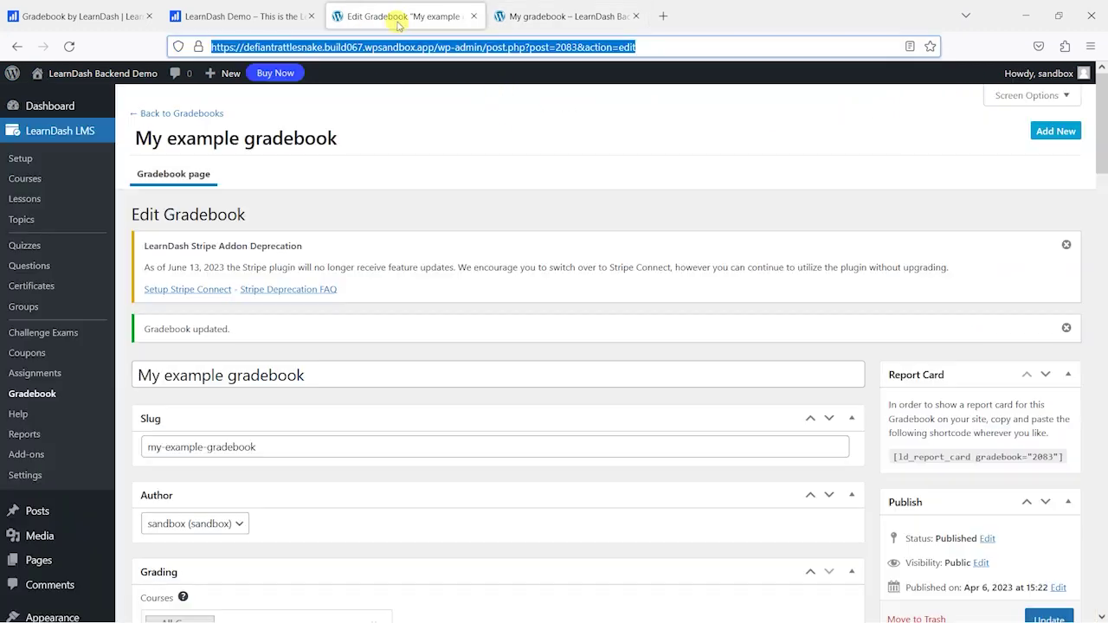
scroll(941, 364, "down", 3)
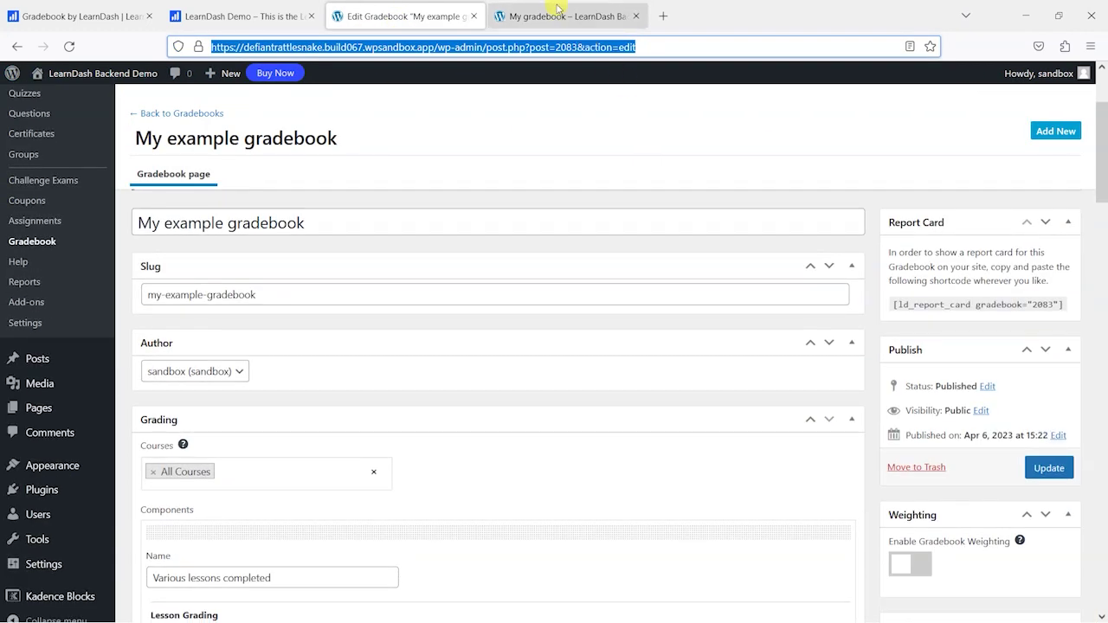
scroll(792, 412, "down", 5)
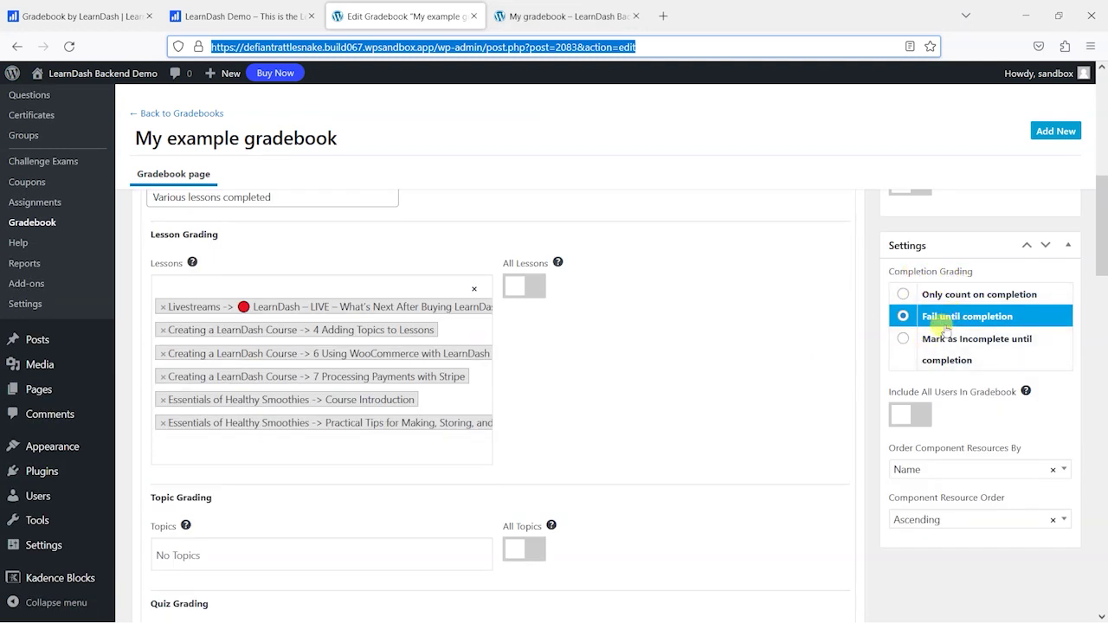
left_click(902, 294)
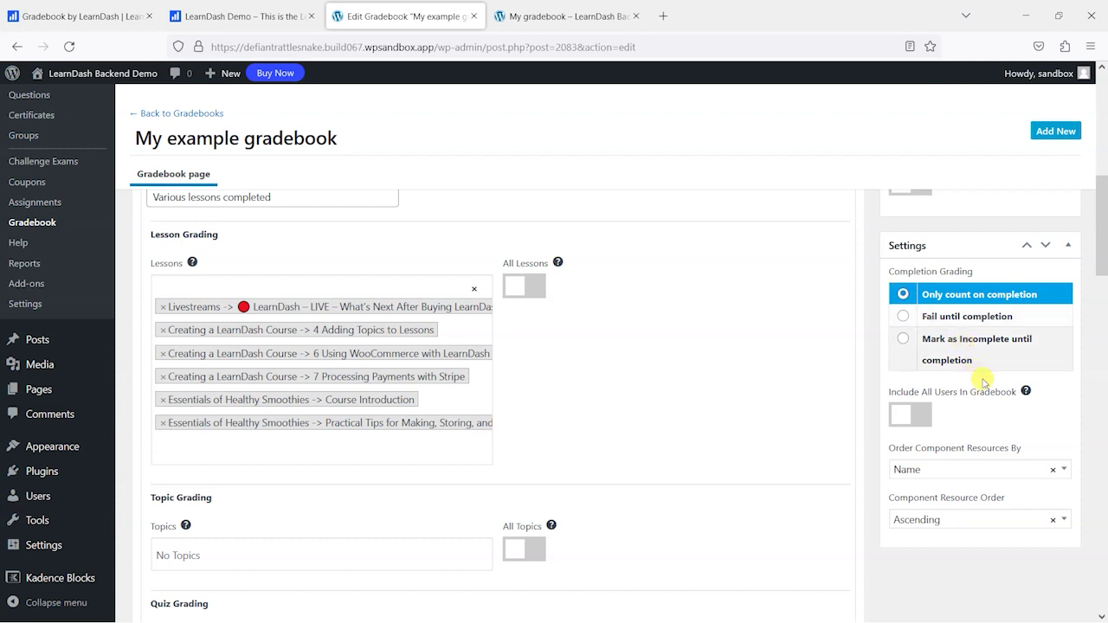
scroll(983, 382, "up", 3)
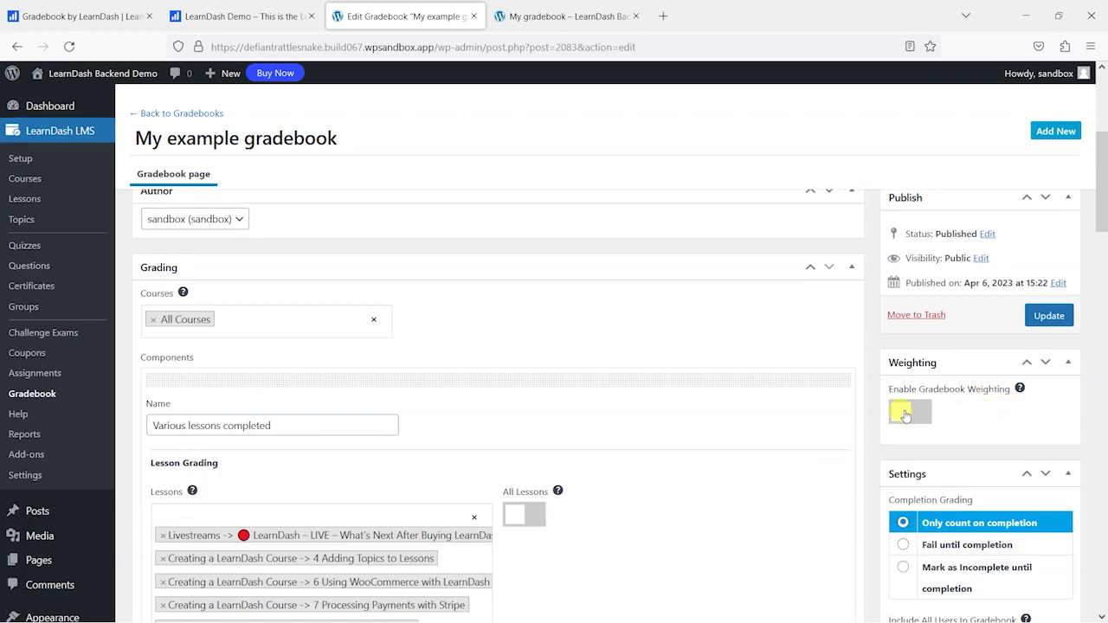
left_click(904, 414)
scroll(1039, 425, "down", 1)
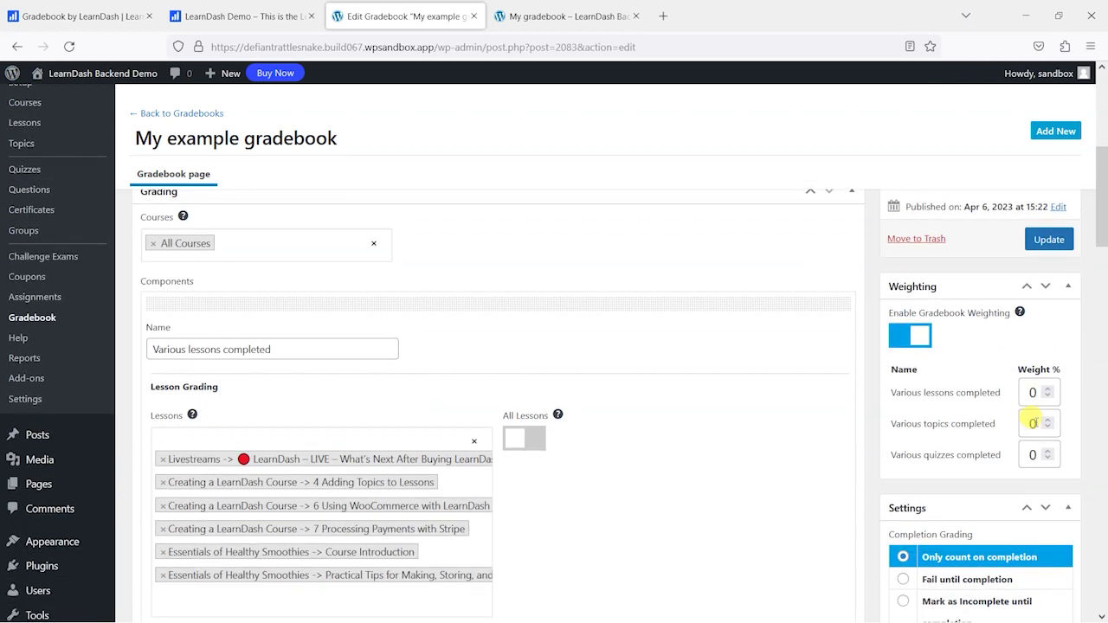
left_click(526, 16)
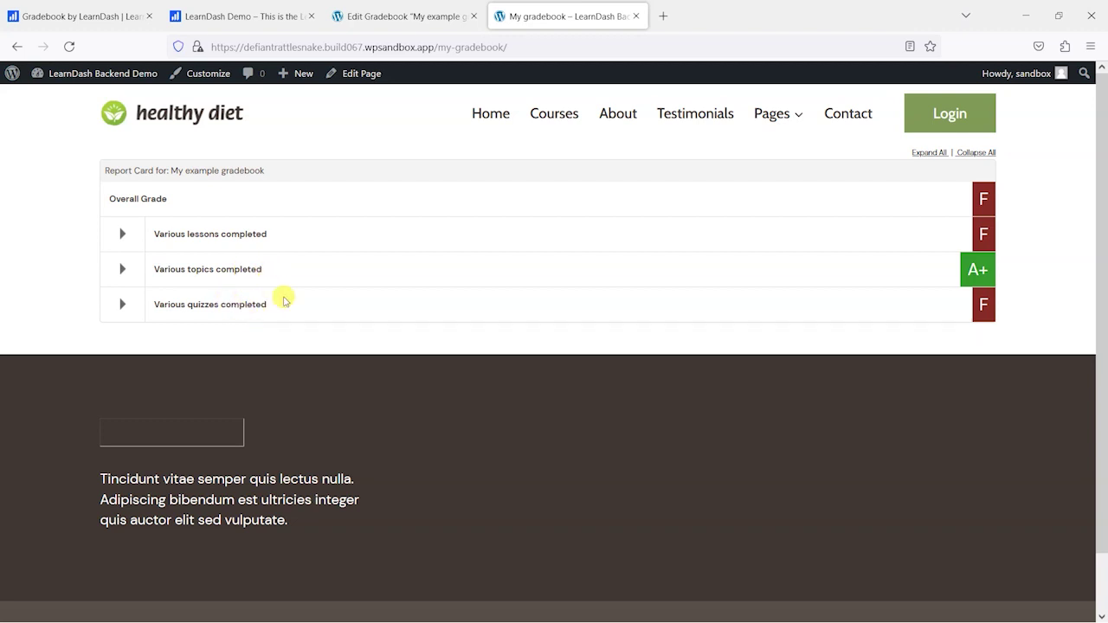
left_click(378, 19)
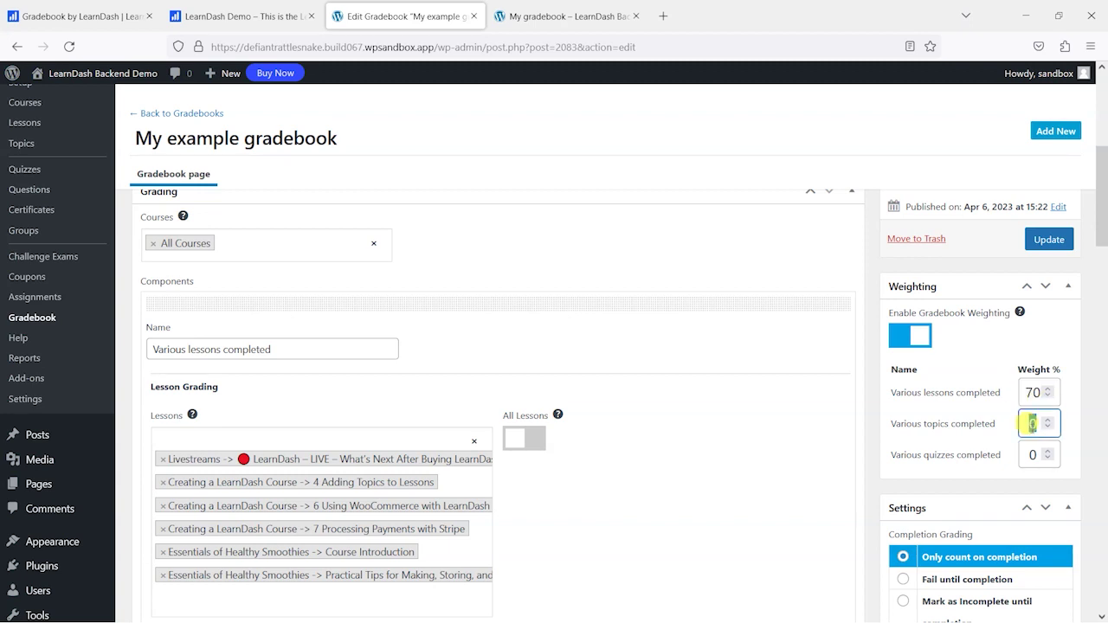
Set the quizzes weight to 15% for a 70/15/15 split and update the gradebook
left_click(1030, 455)
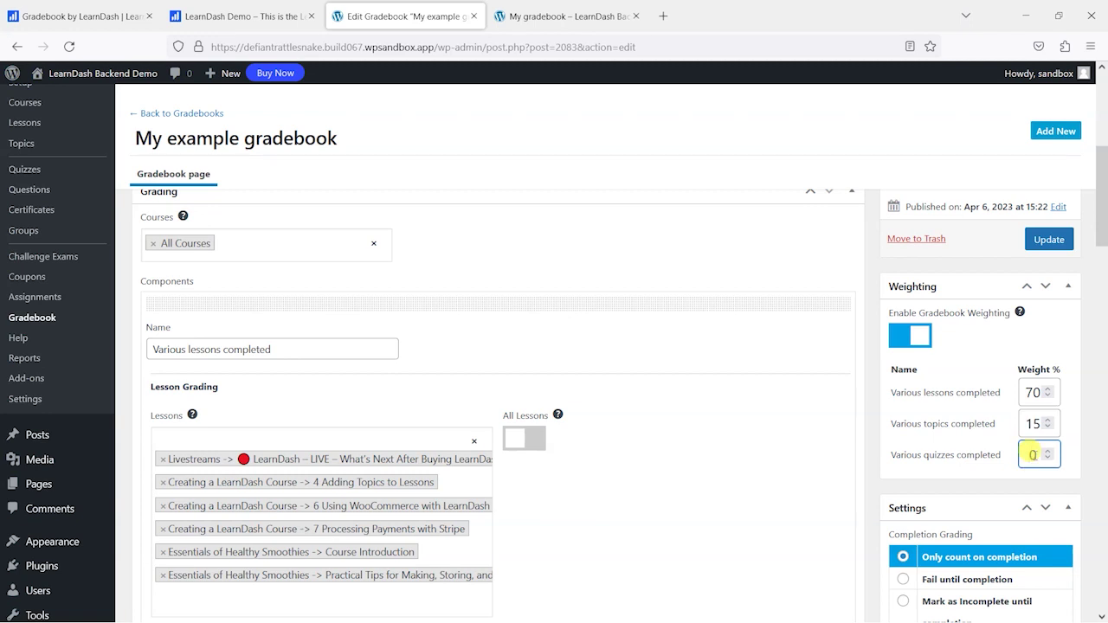
key("BackSpace")
type("15")
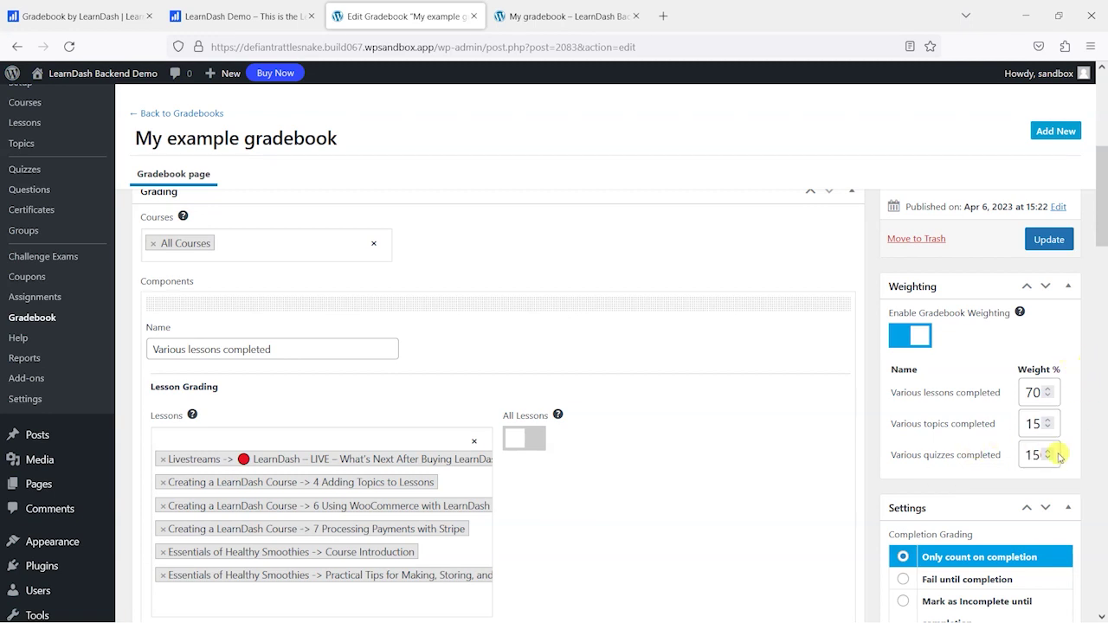
scroll(1047, 346, "down", 1)
scroll(1038, 240, "up", 2)
left_click(1048, 315)
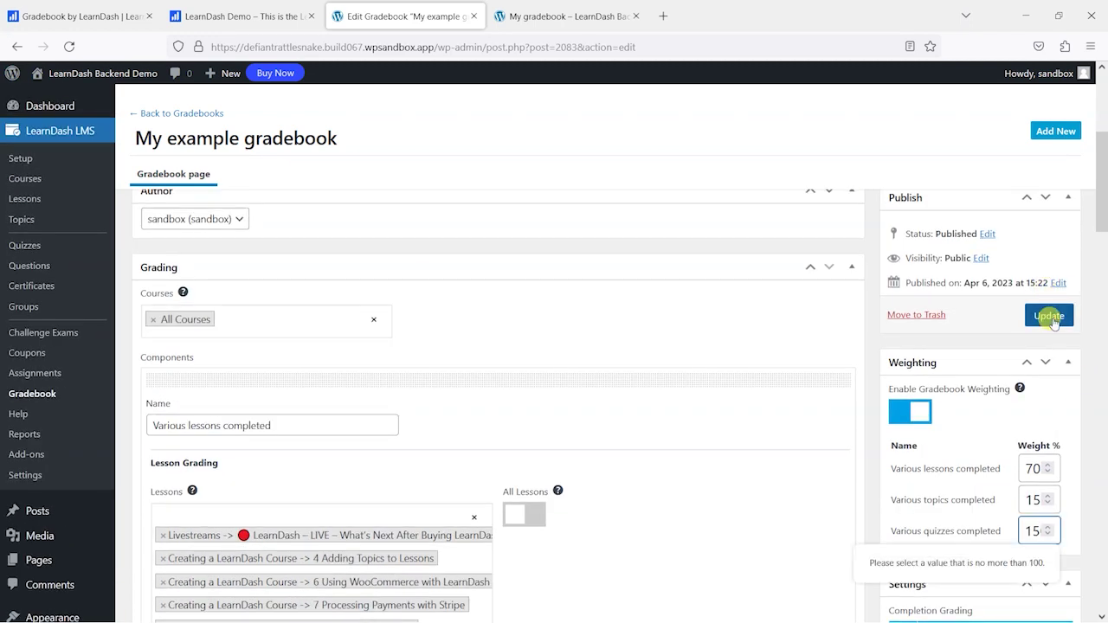
scroll(1052, 347, "down", 2)
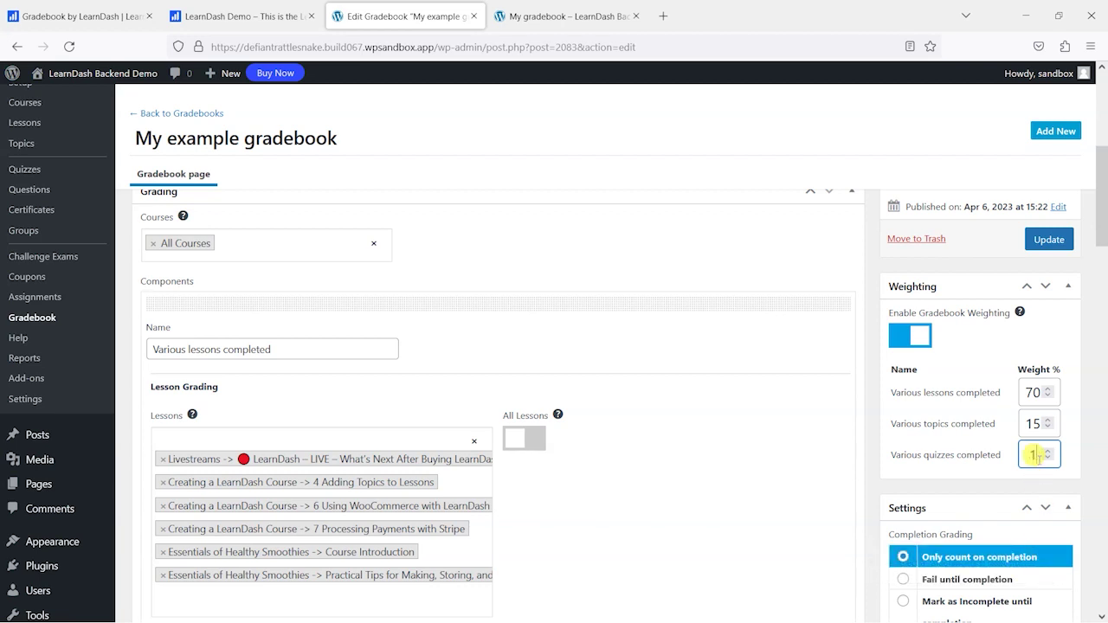
left_click(1051, 240)
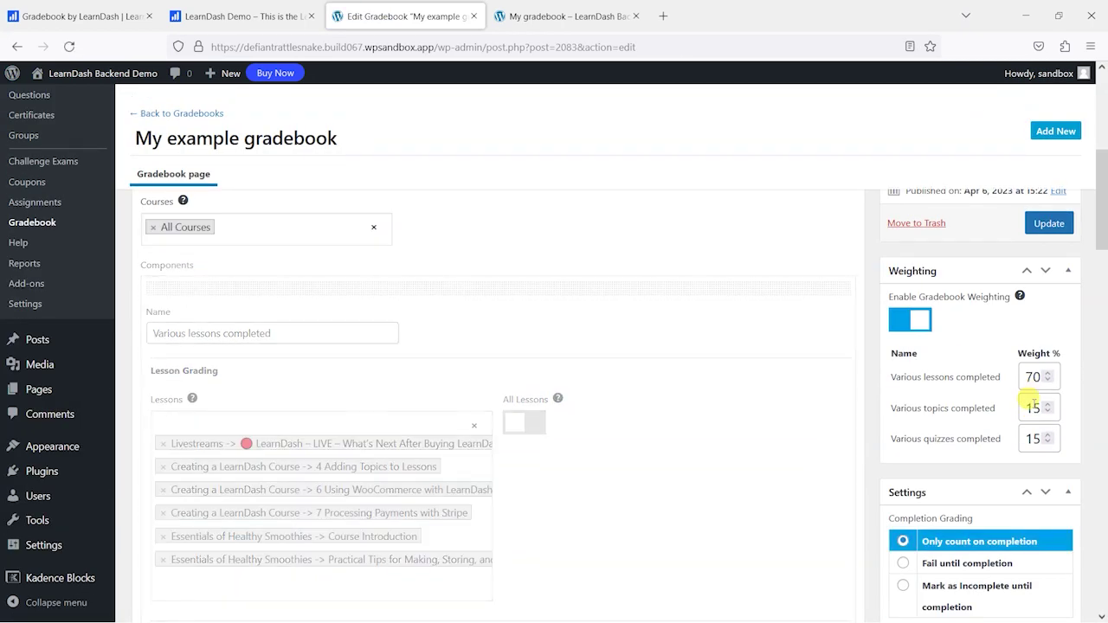
left_click(571, 16)
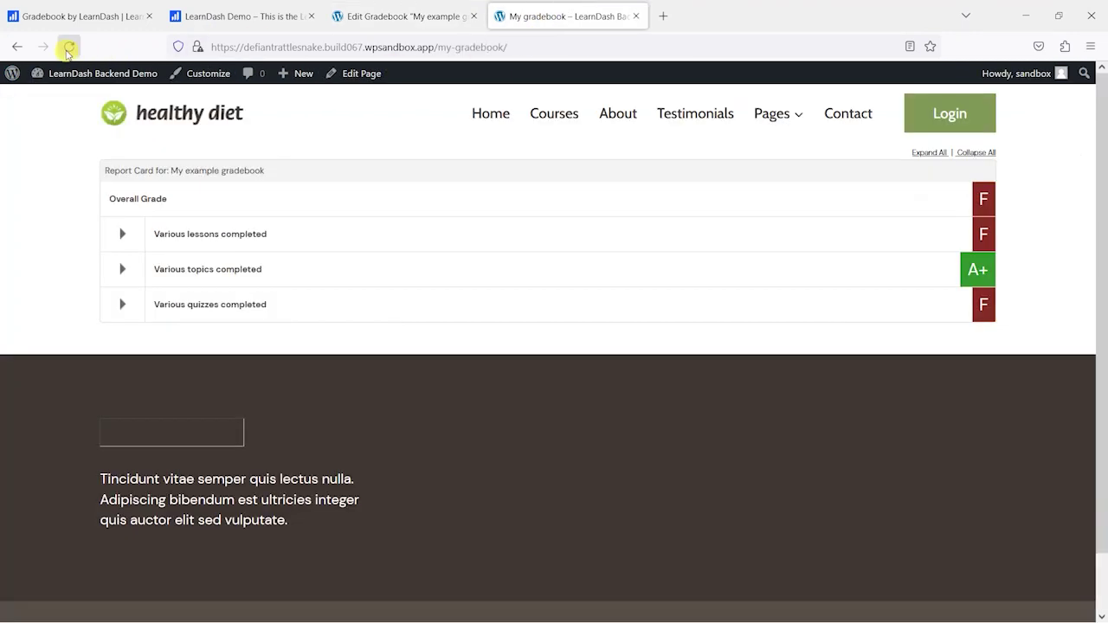
Reload the report card to show the lessons weight and the overall B grade
left_click(69, 48)
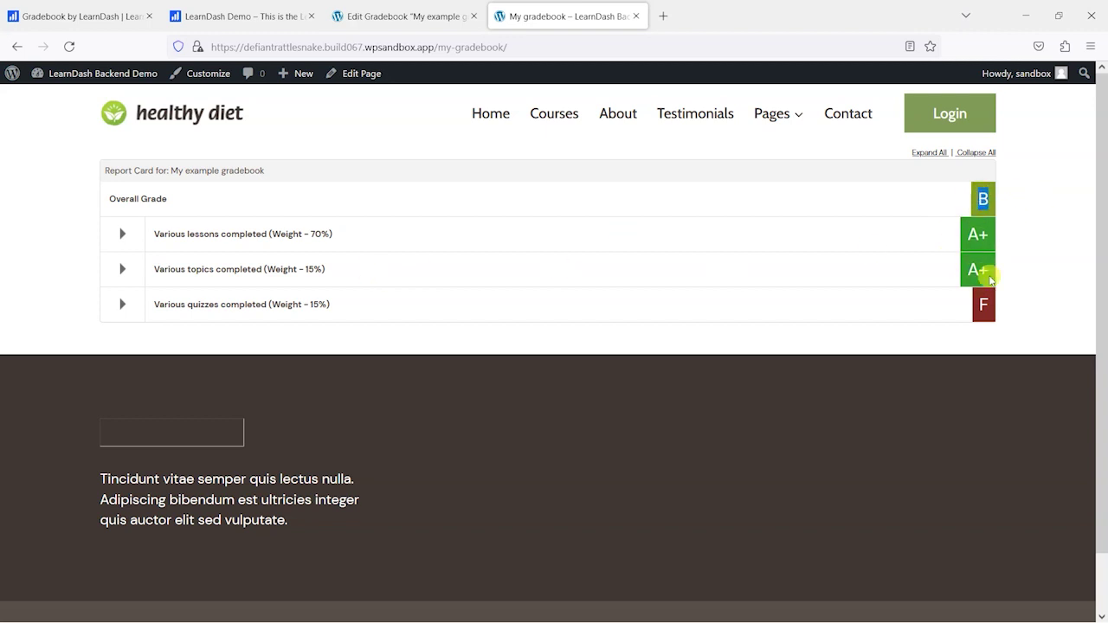
left_click_drag(354, 235, 171, 228)
left_click(171, 230)
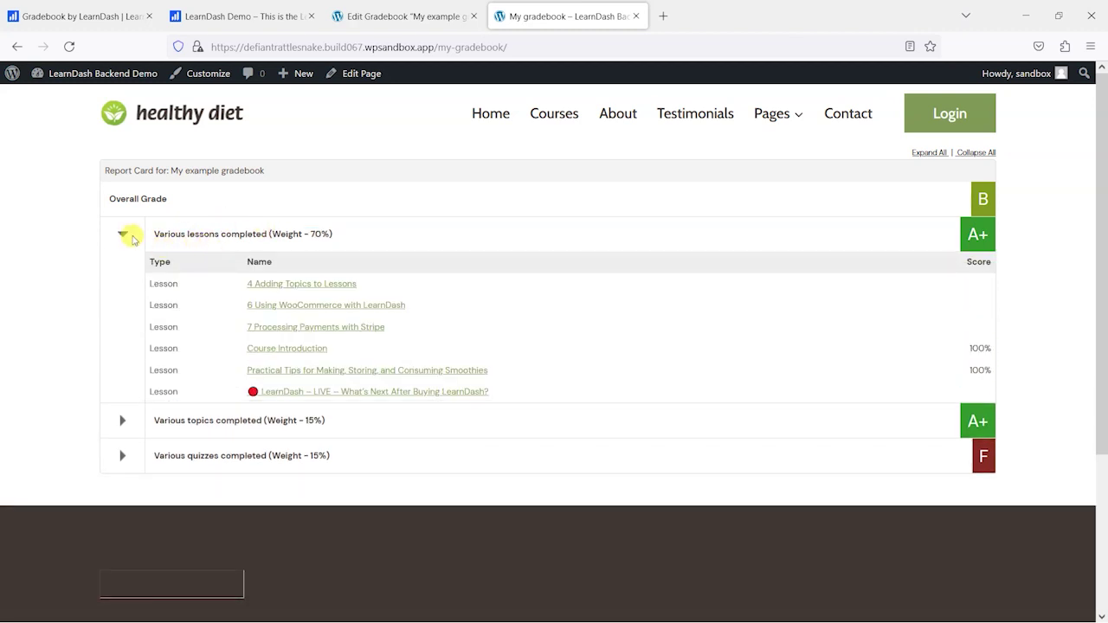
left_click(123, 234)
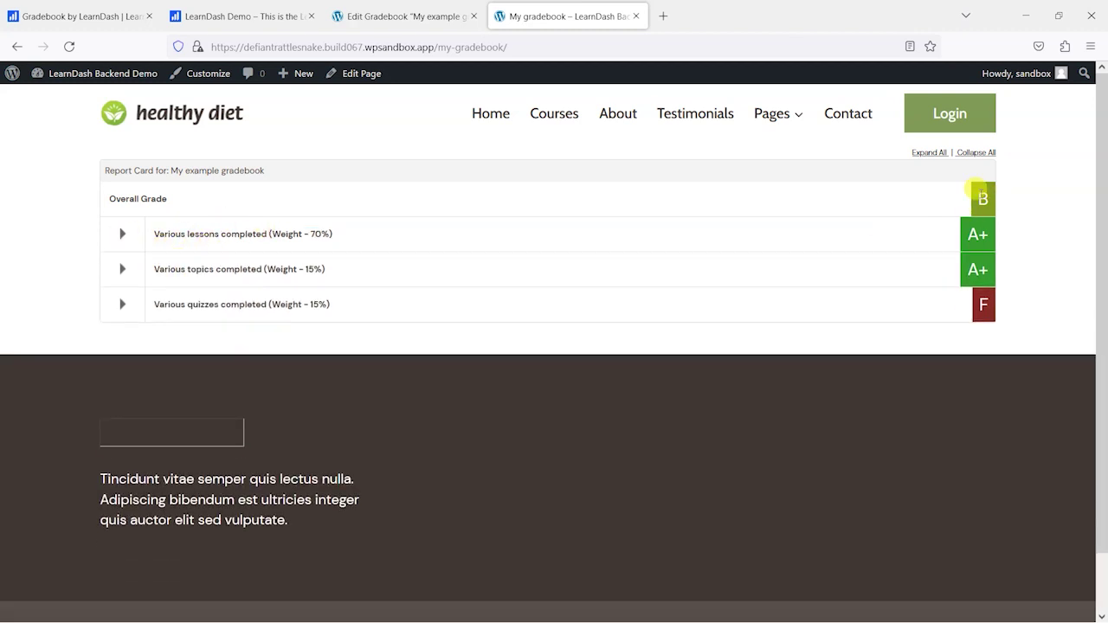
left_click_drag(981, 193, 1008, 198)
left_click(983, 199)
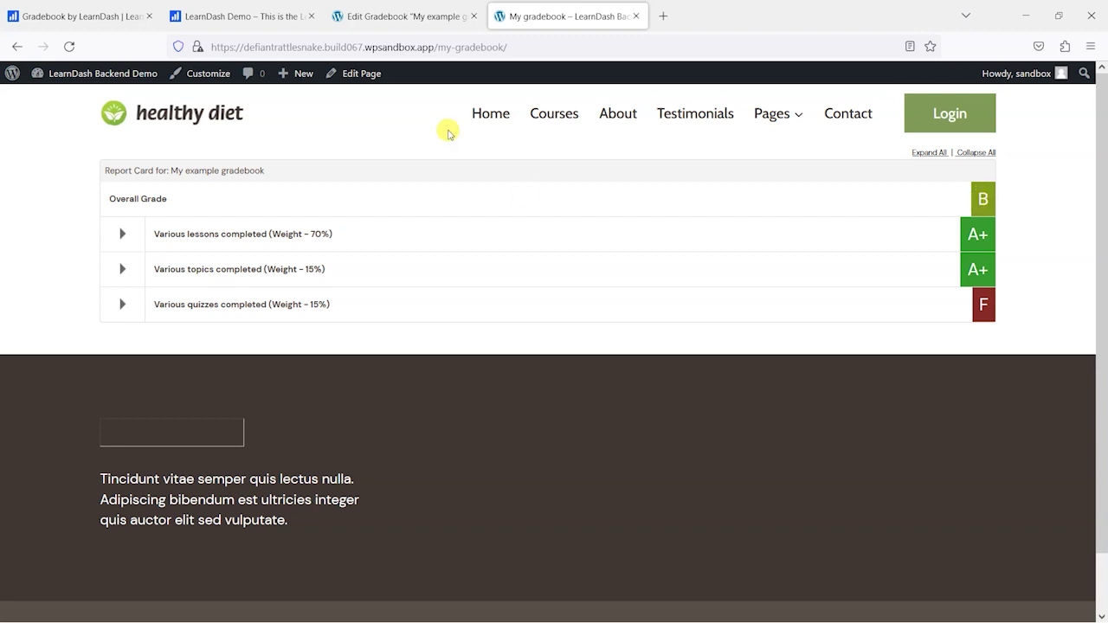
left_click(394, 15)
Set the gradebook grade display to 'Letter and Percentage' and save the settings
scroll(371, 136, "up", 5)
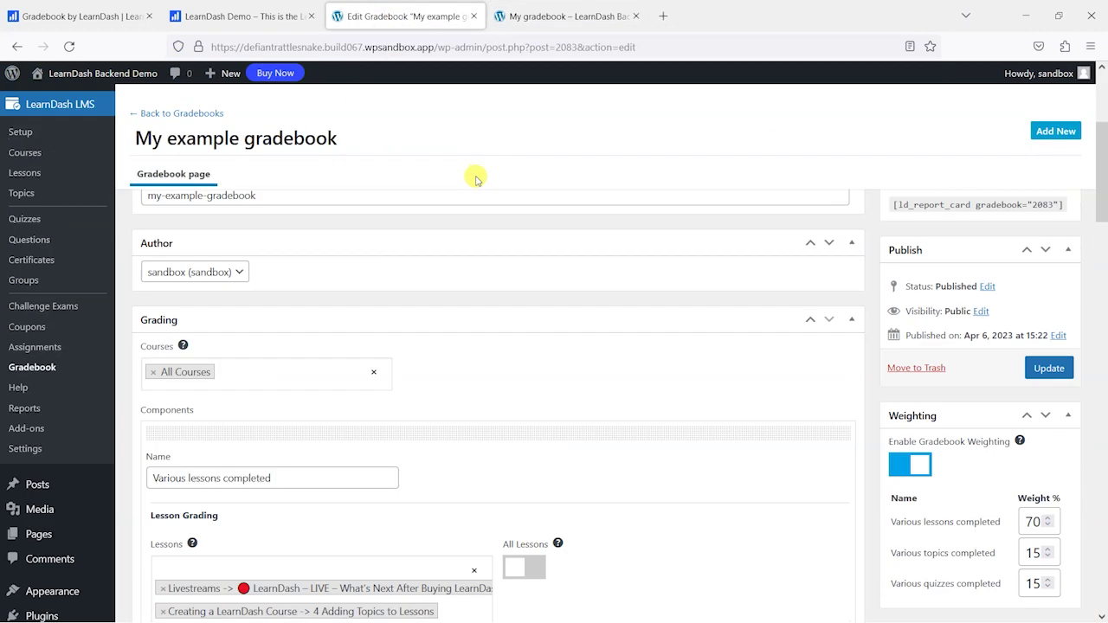
left_click(33, 393)
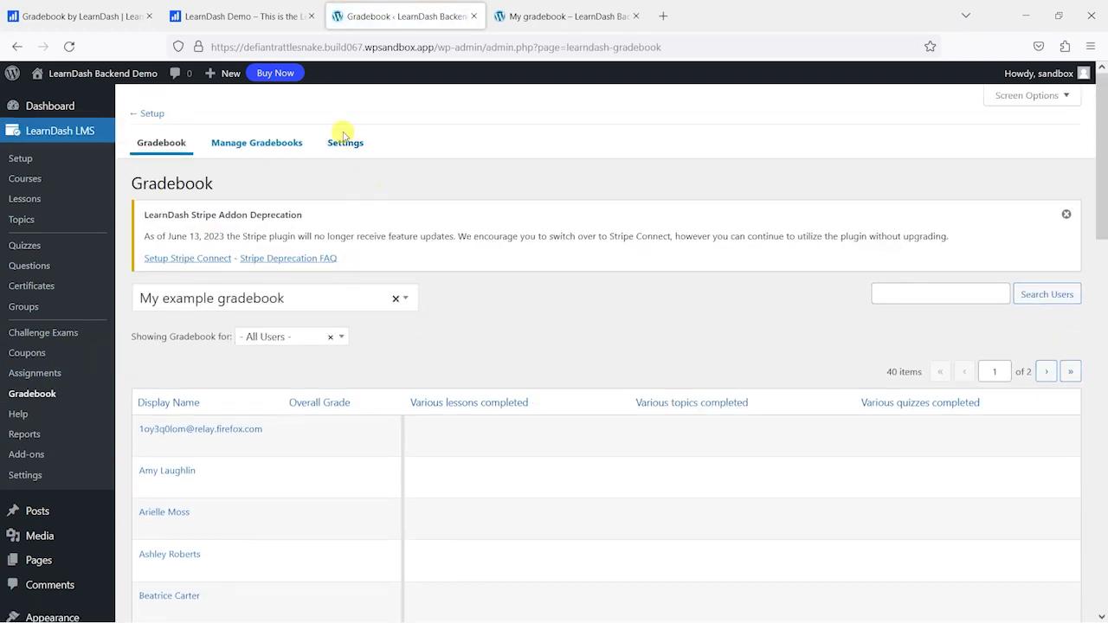
left_click(345, 143)
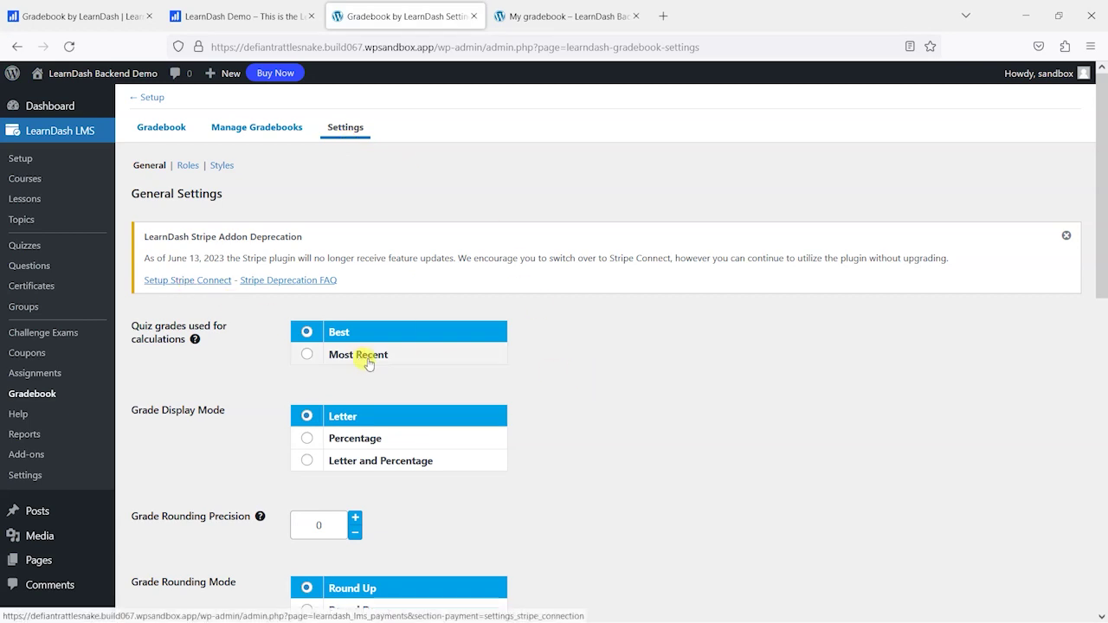
scroll(289, 331, "down", 3)
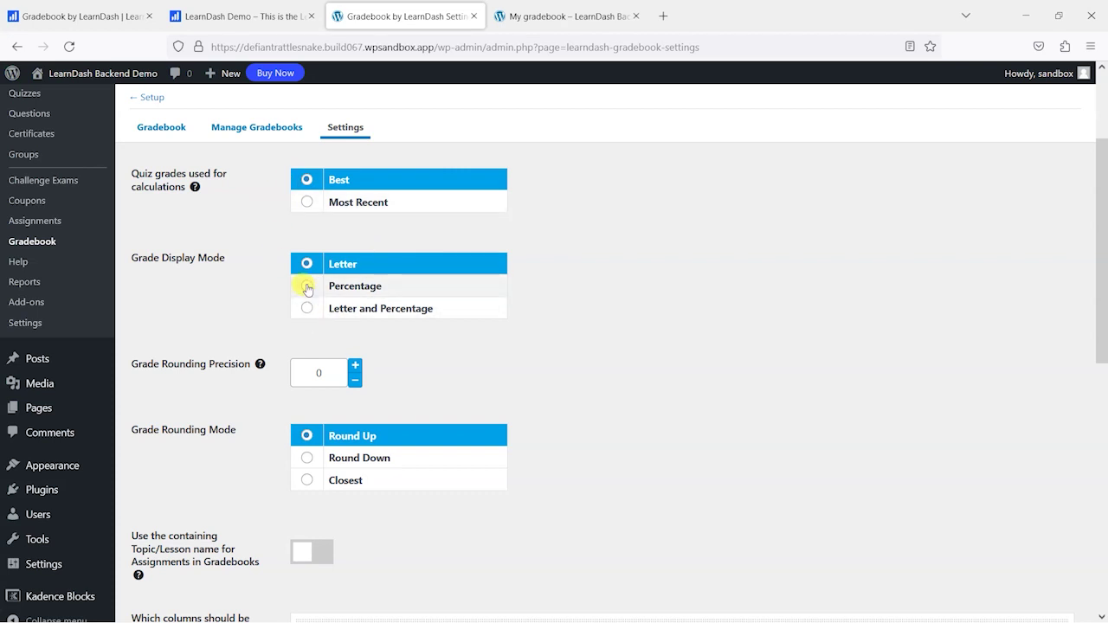
left_click(361, 289)
left_click(357, 309)
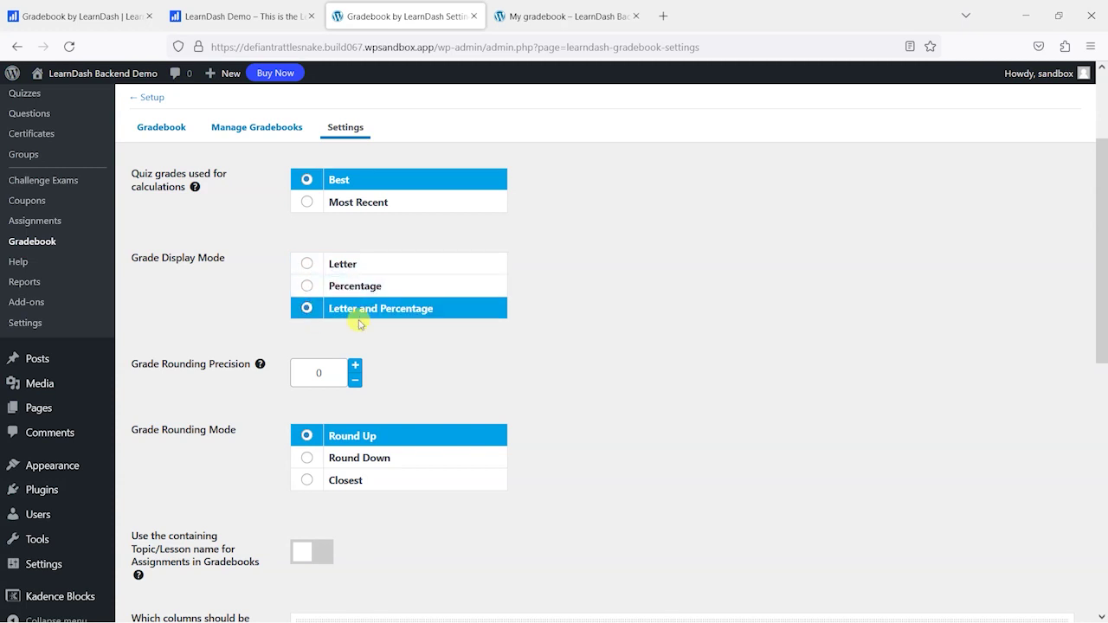
scroll(182, 476, "down", 4)
scroll(179, 525, "down", 2)
left_click(181, 546)
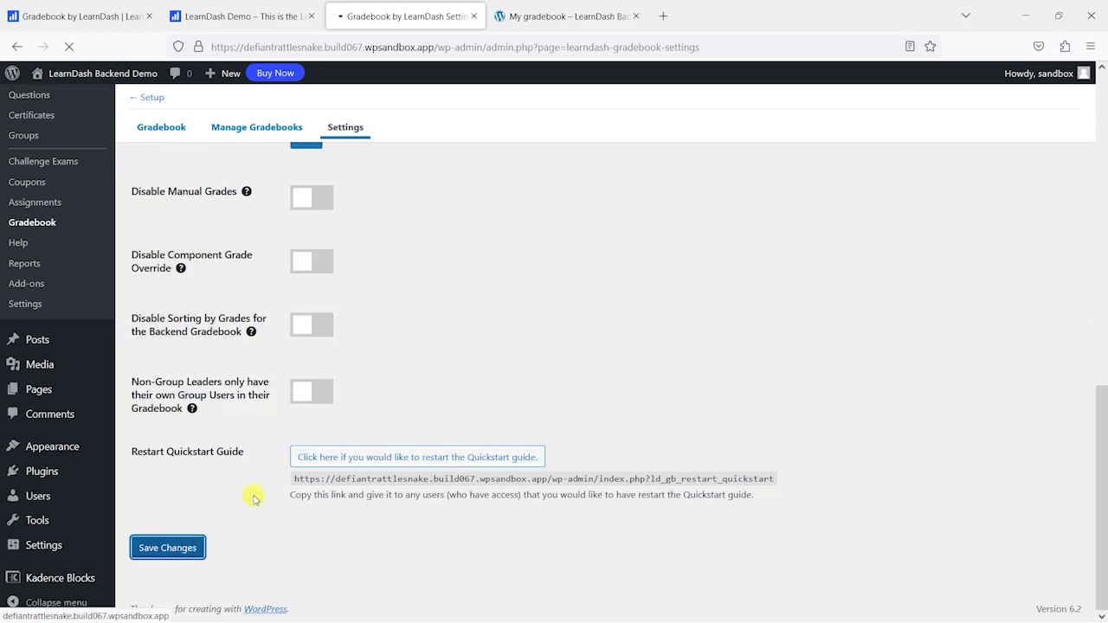
Reload the report card to see B | 85%, then review the General settings down to Restart Quickstart Guide
left_click(542, 16)
left_click(69, 47)
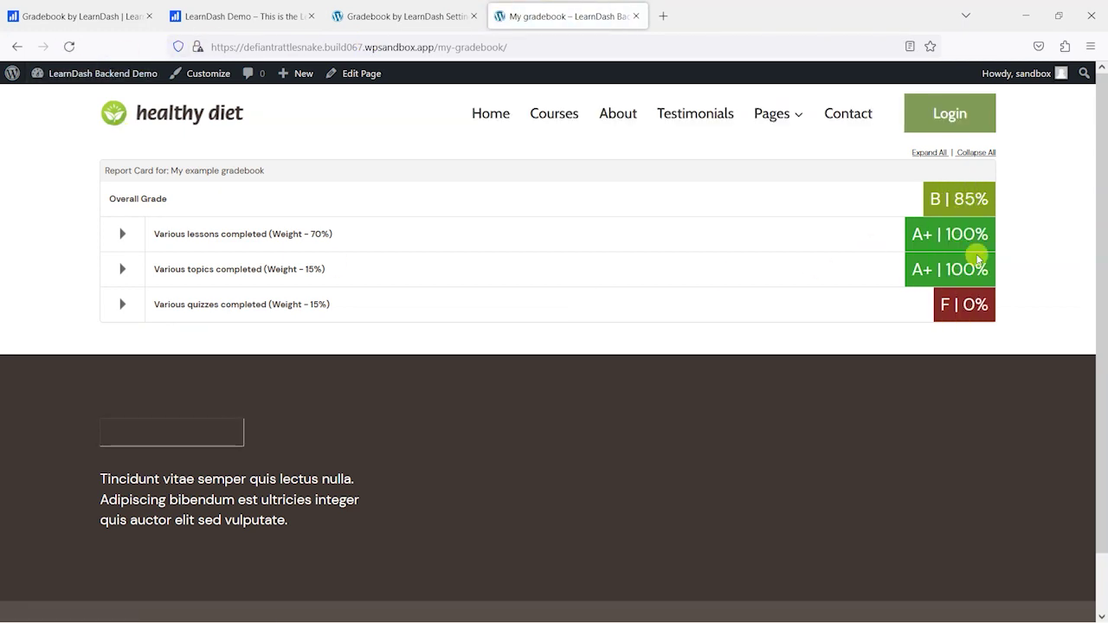
left_click(360, 16)
scroll(607, 379, "down", 3)
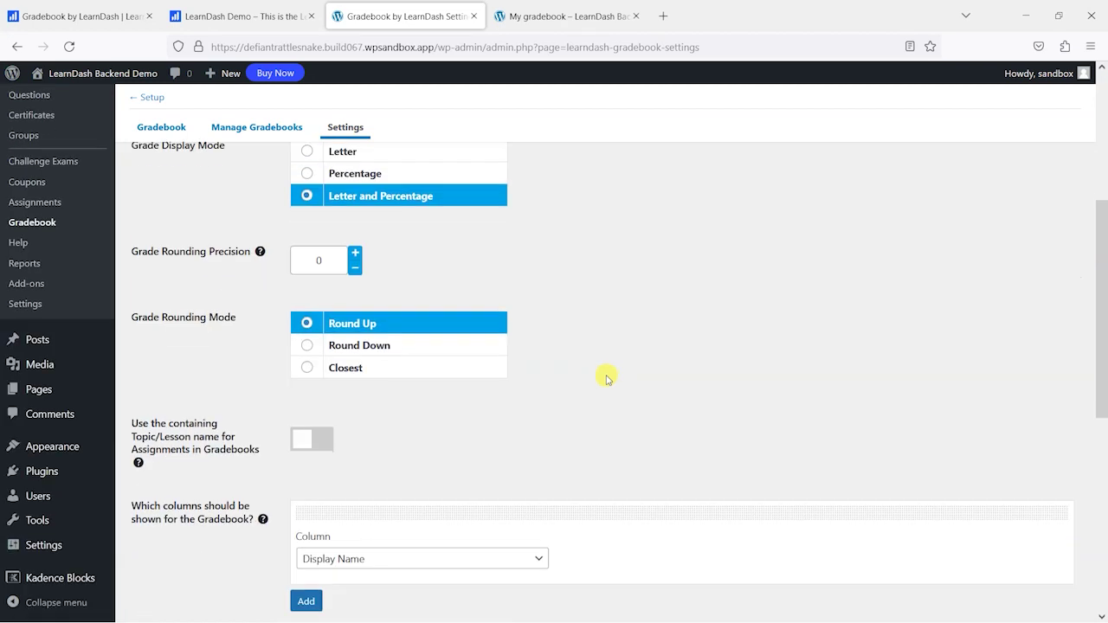
scroll(208, 247, "down", 5)
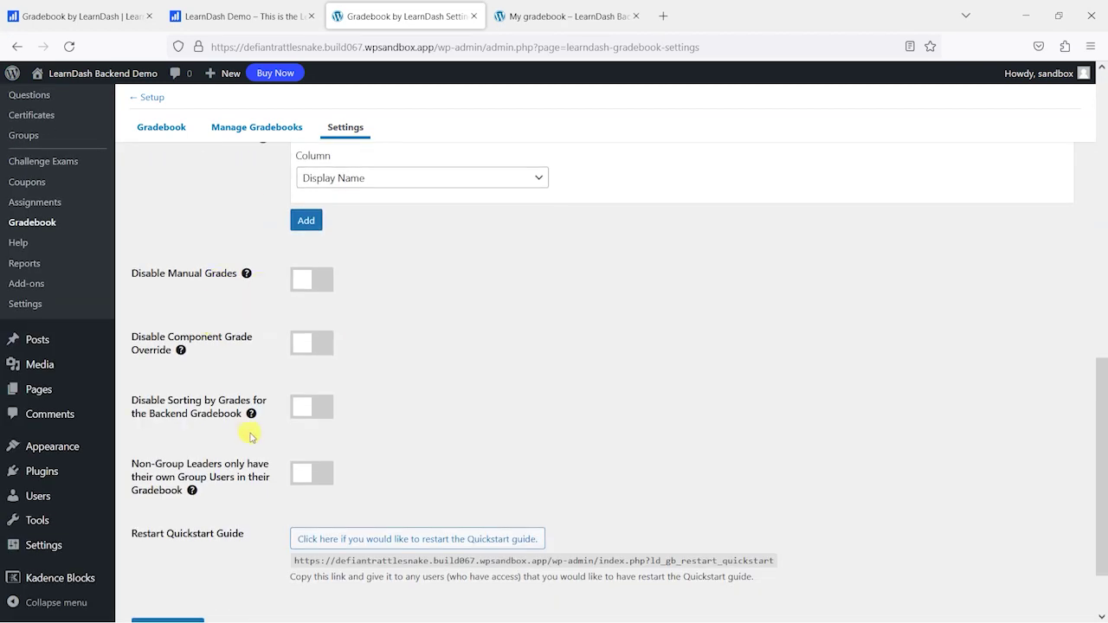
scroll(354, 319, "up", 10)
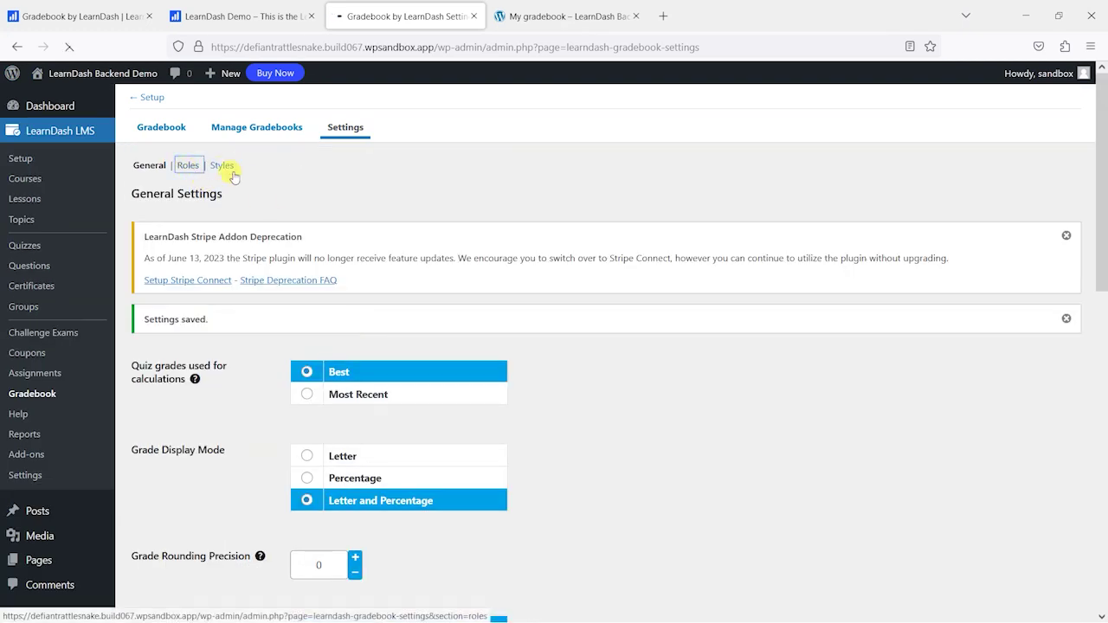
Open the Styles settings and review the Letter Grade Scale and Grade Color Scale
left_click(188, 166)
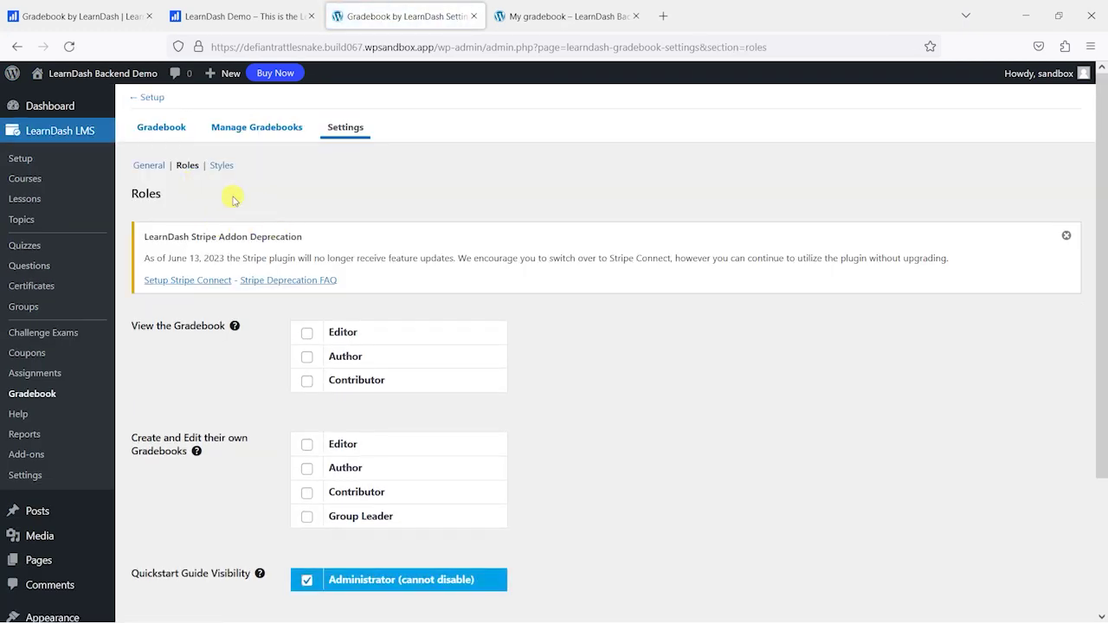
left_click(222, 165)
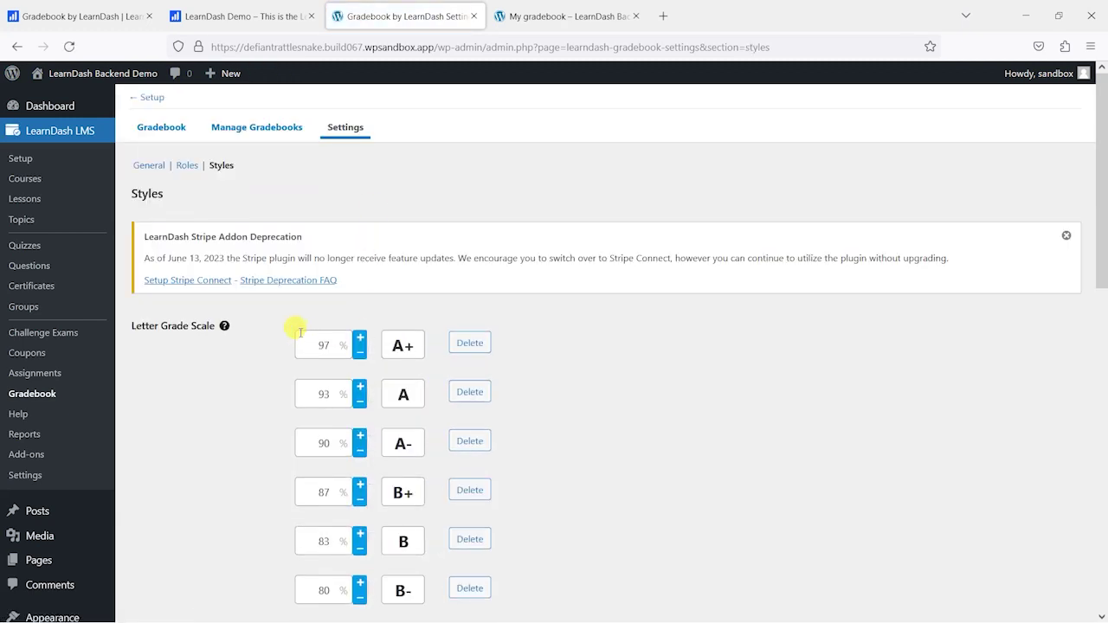
scroll(163, 336, "down", 2)
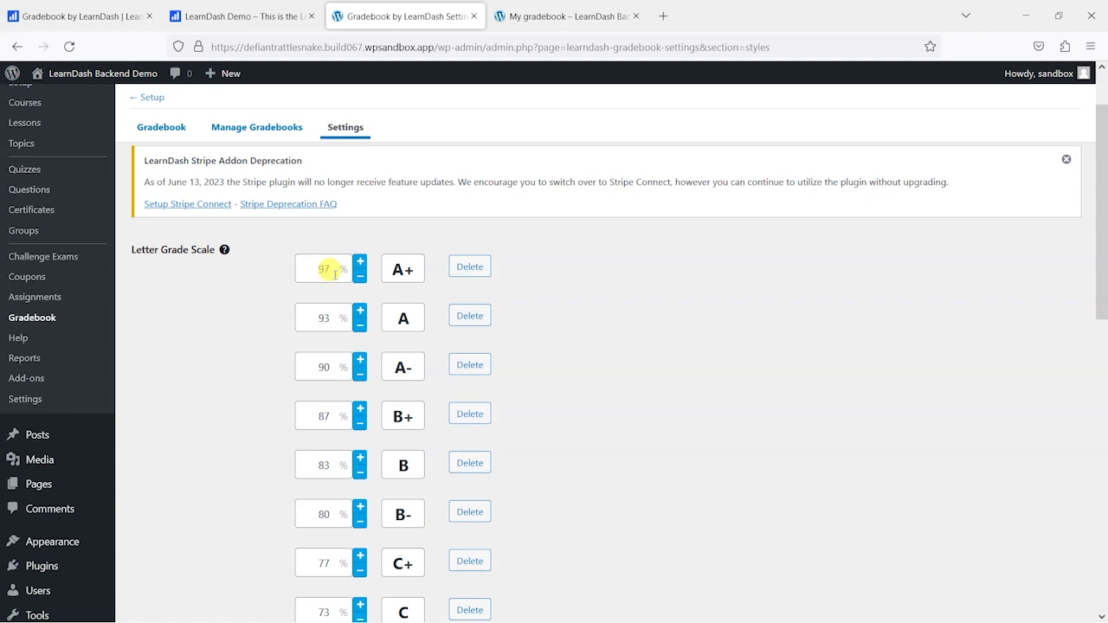
scroll(502, 314, "down", 2)
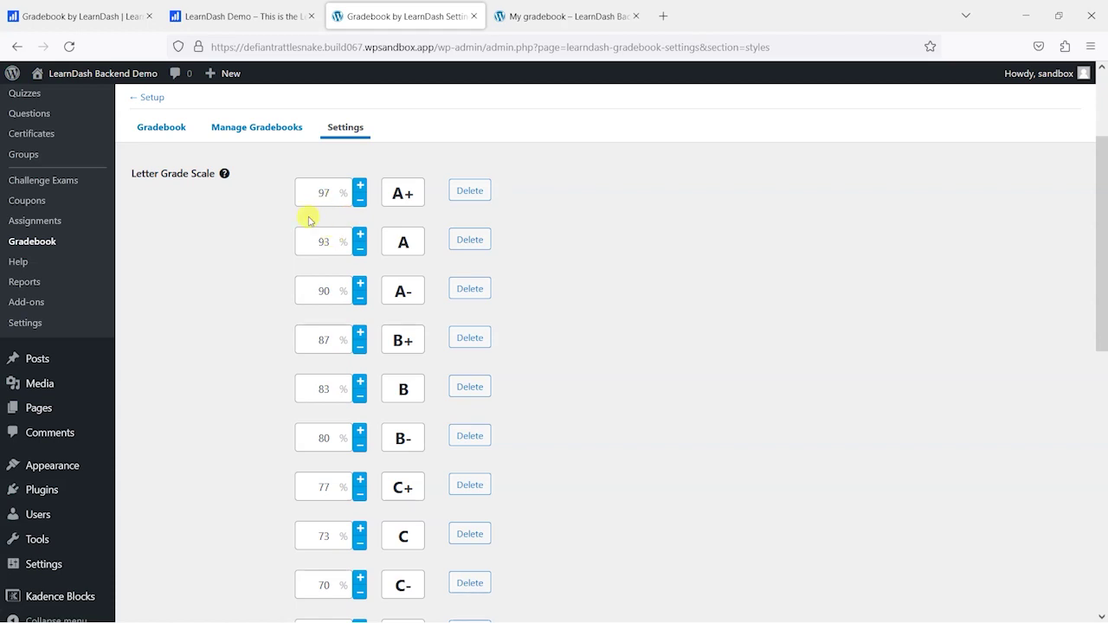
scroll(309, 334, "down", 8)
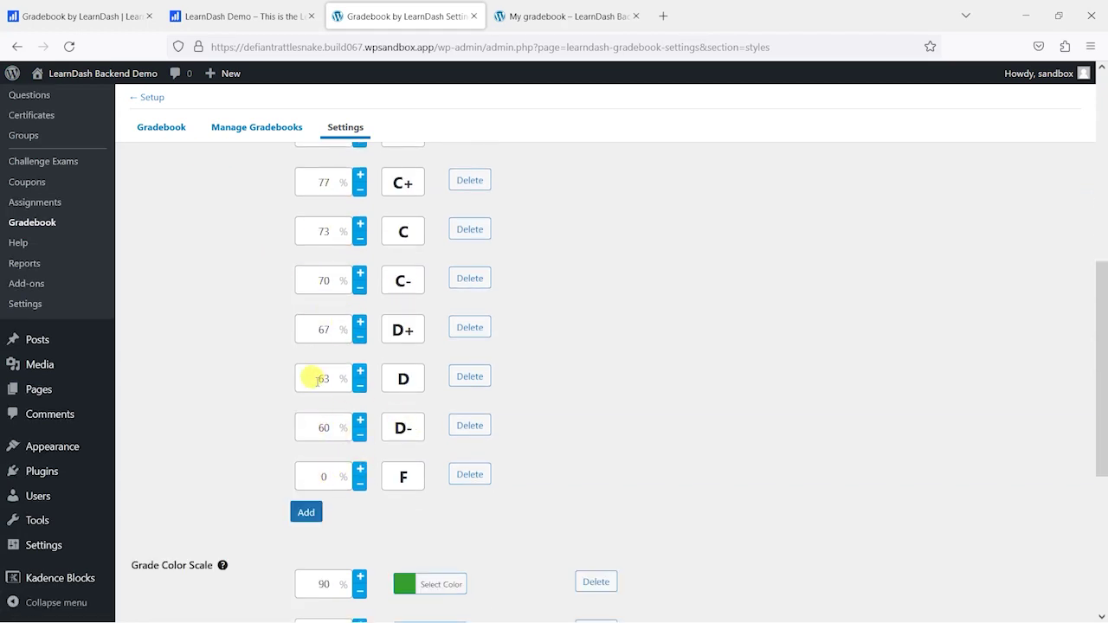
scroll(323, 331, "up", 10)
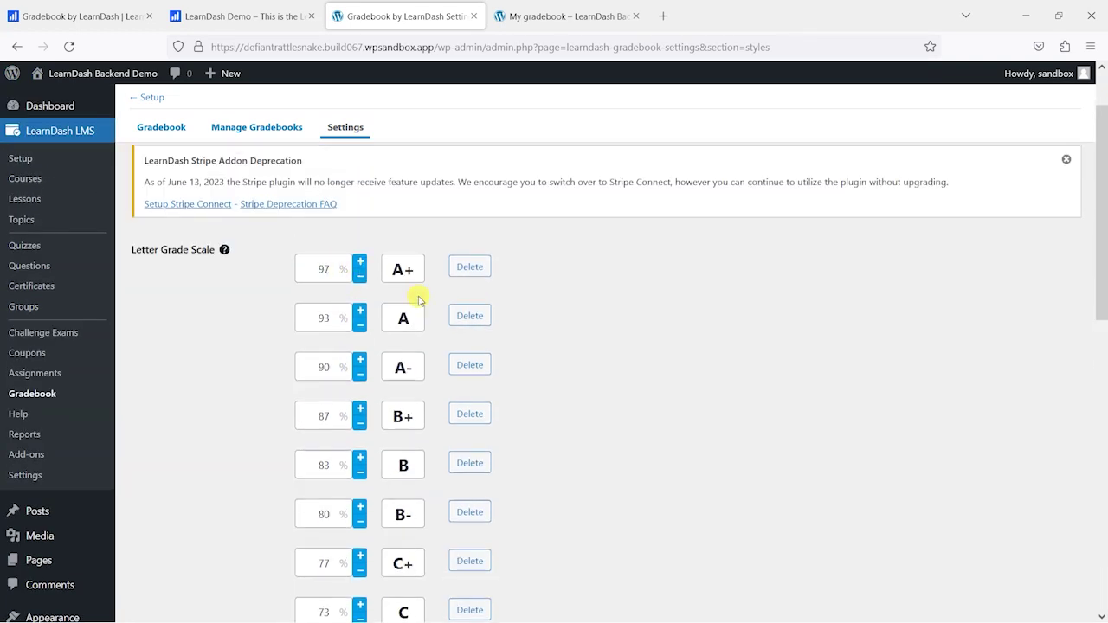
scroll(398, 309, "down", 3)
scroll(399, 309, "up", 3)
Try editing the A+ grade label, then undo it so the scale stays unchanged
left_click_drag(394, 269, 416, 268)
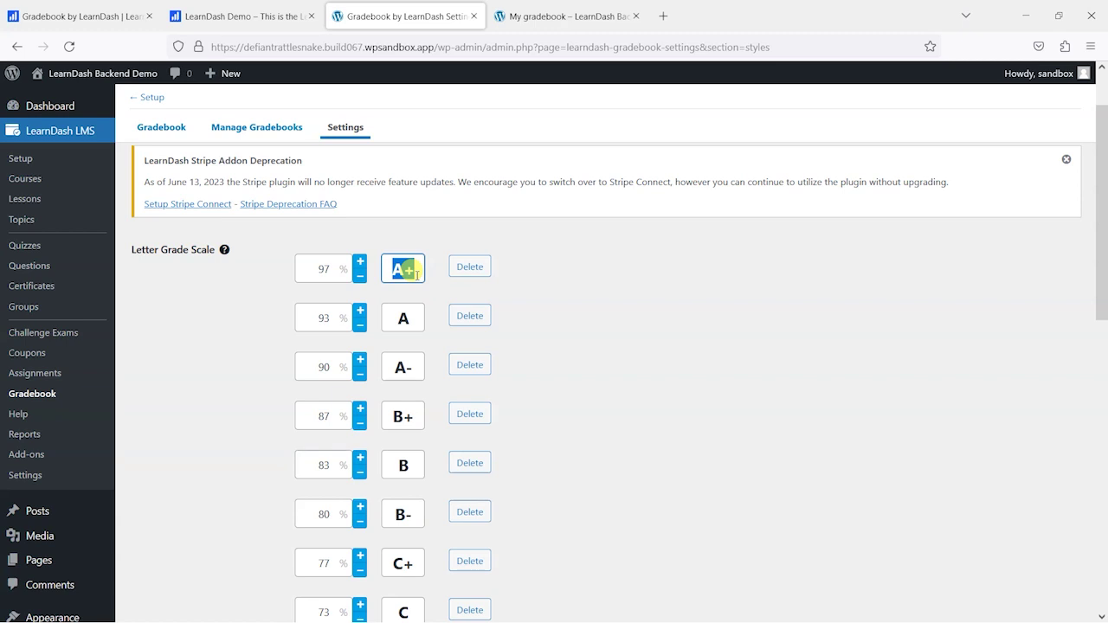
type("Q")
key("ctrl+z")
left_click(564, 302)
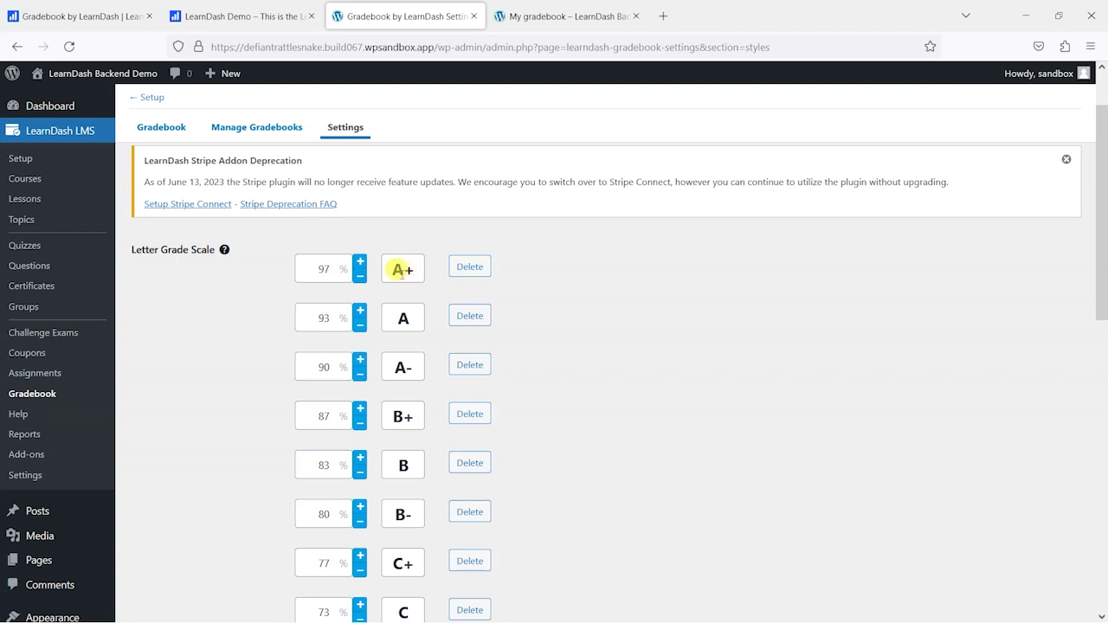
scroll(569, 353, "down", 8)
scroll(477, 320, "down", 1)
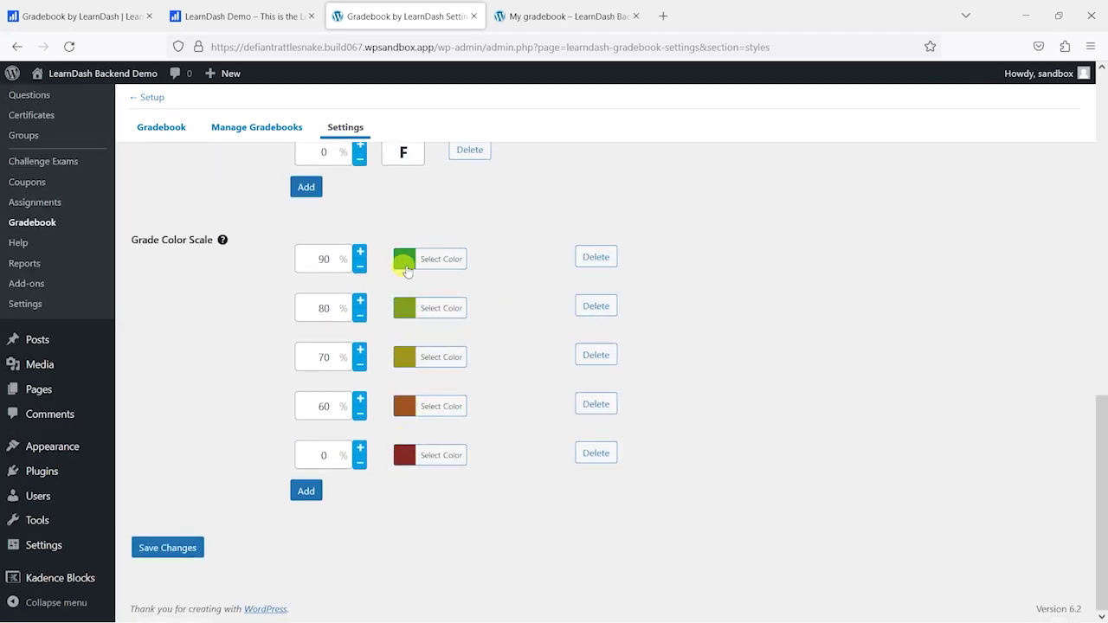
scroll(482, 339, "up", 9)
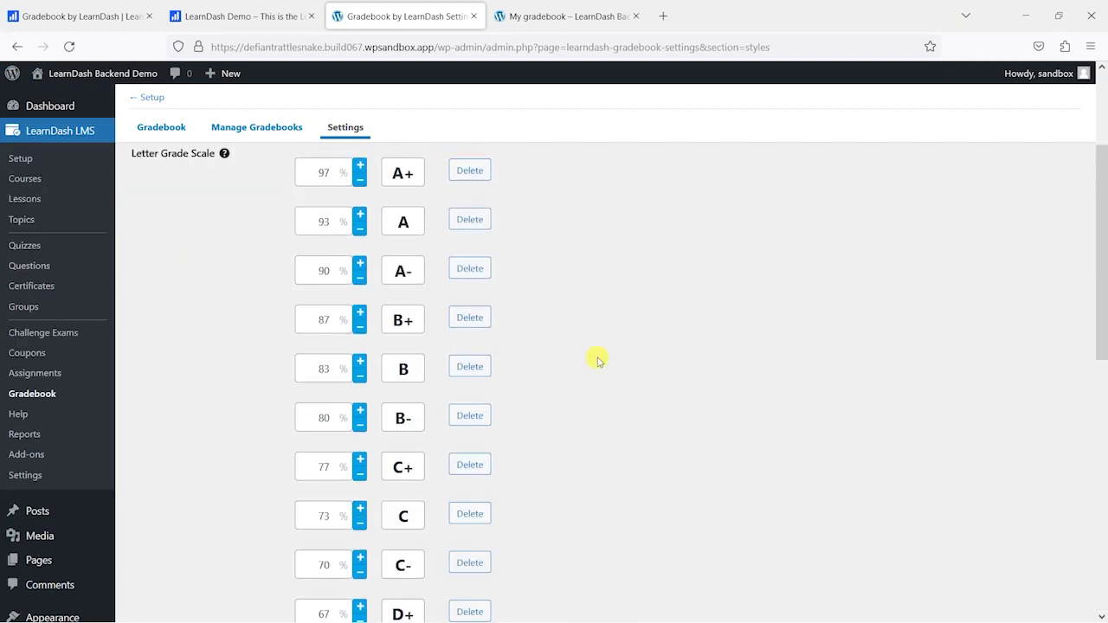
left_click(45, 397)
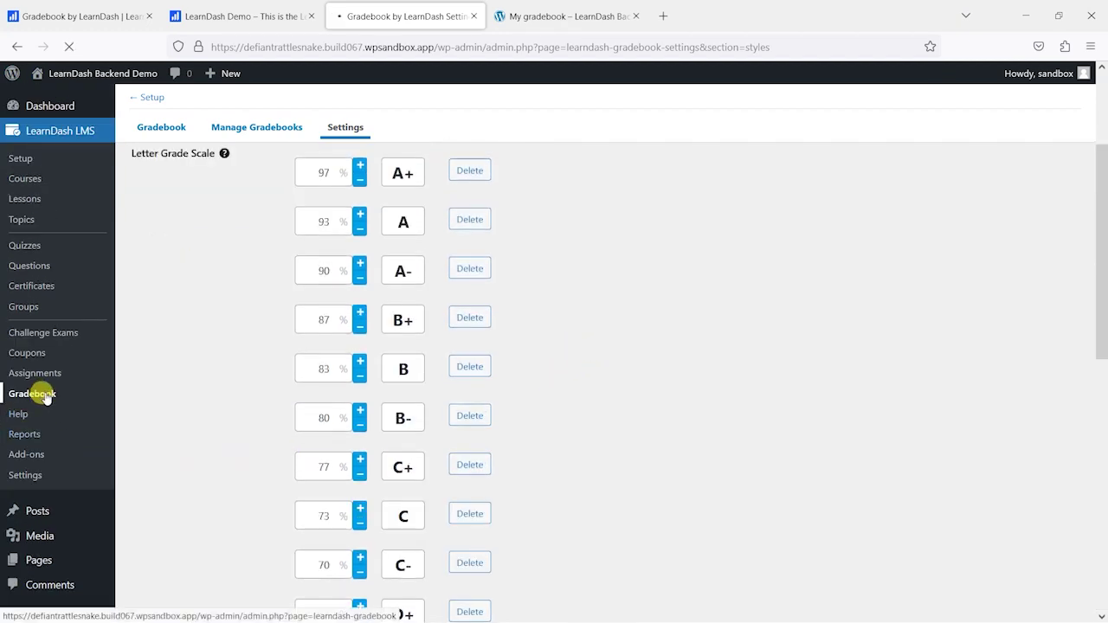
Override the student's Various topics completed grade to 100%
scroll(494, 326, "down", 3)
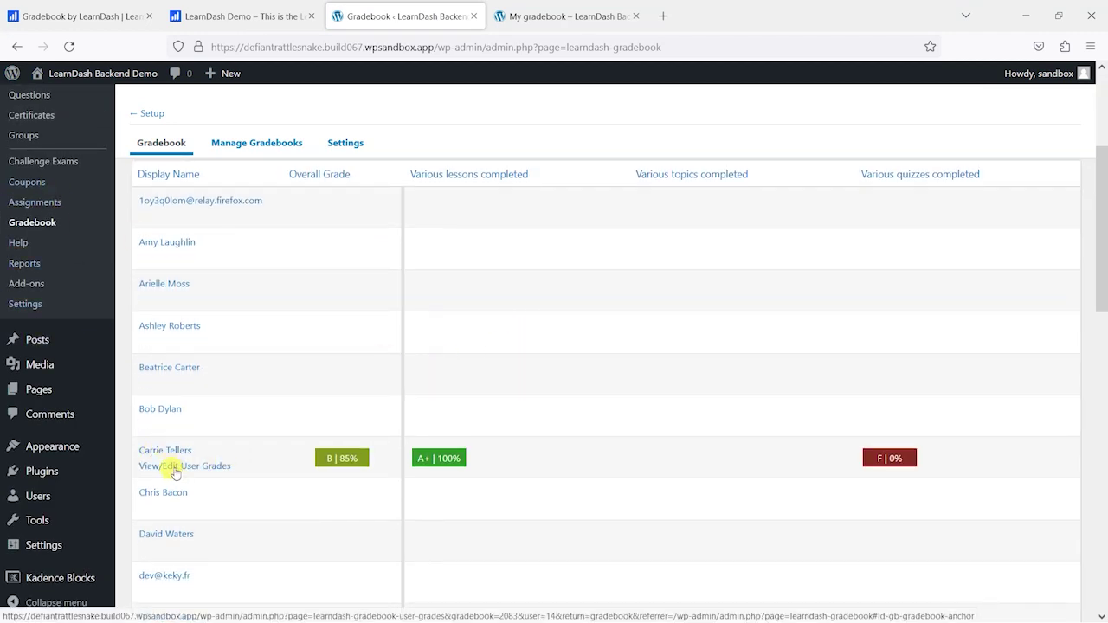
left_click(223, 468)
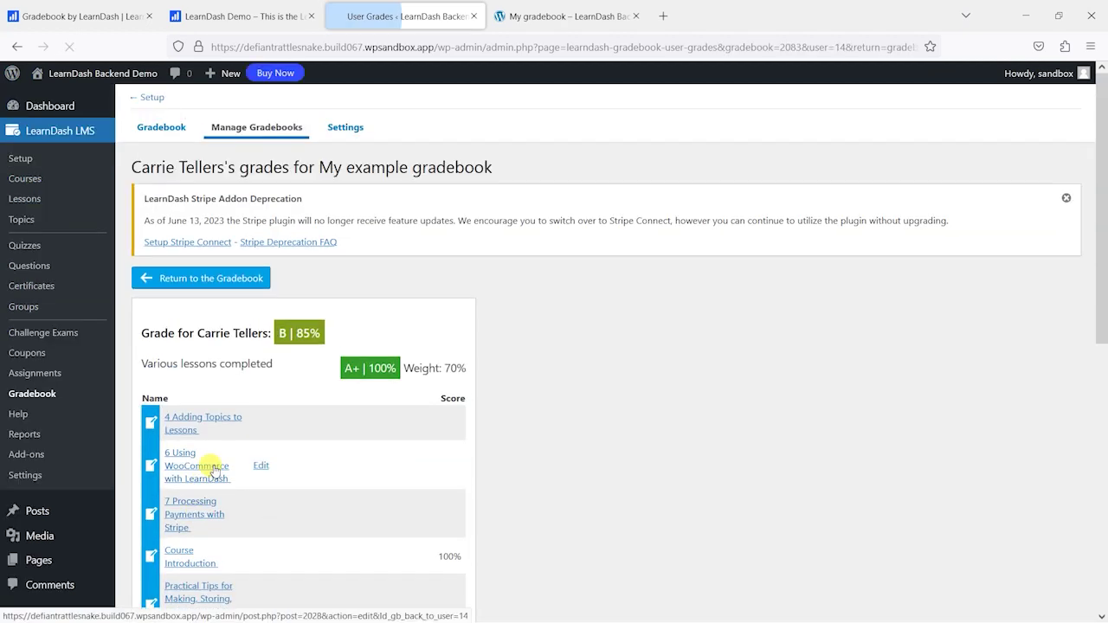
scroll(556, 365, "down", 2)
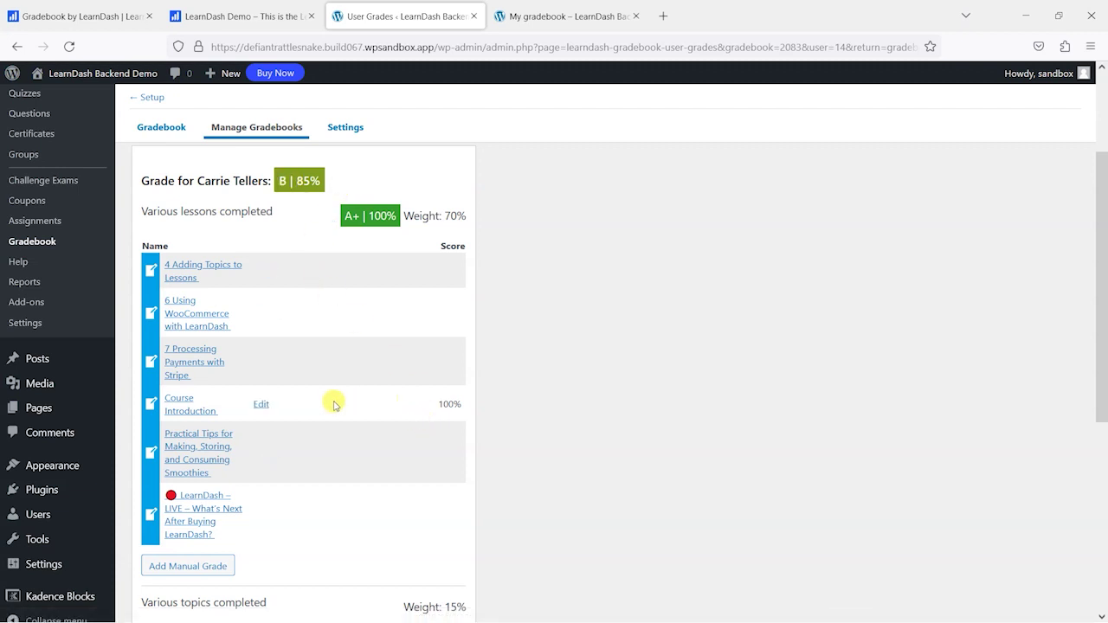
scroll(292, 514, "down", 3)
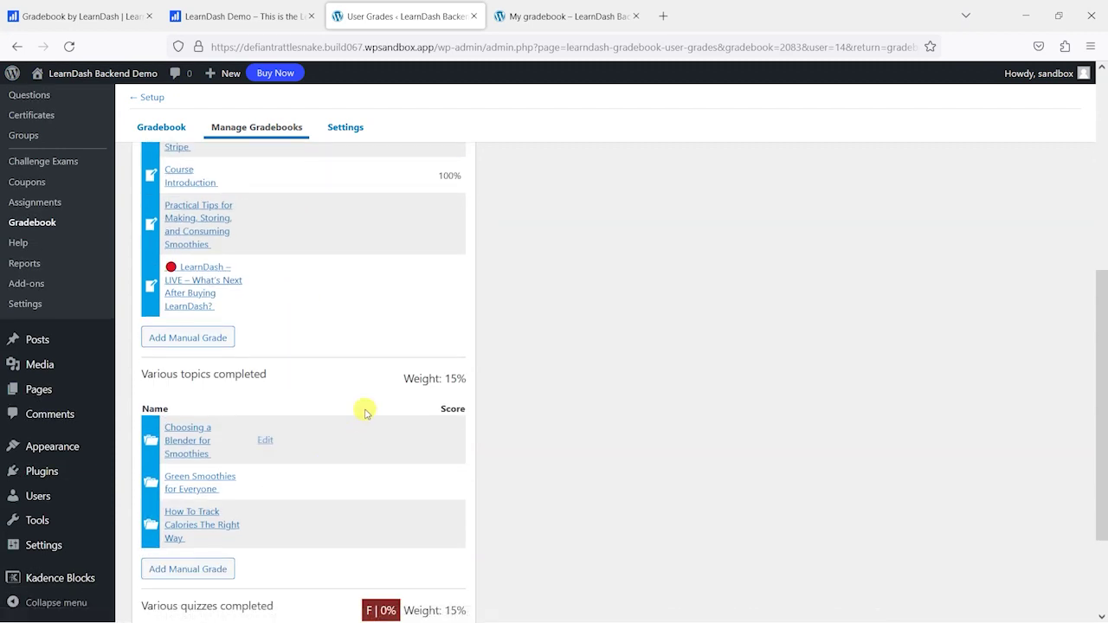
scroll(277, 388, "down", 1)
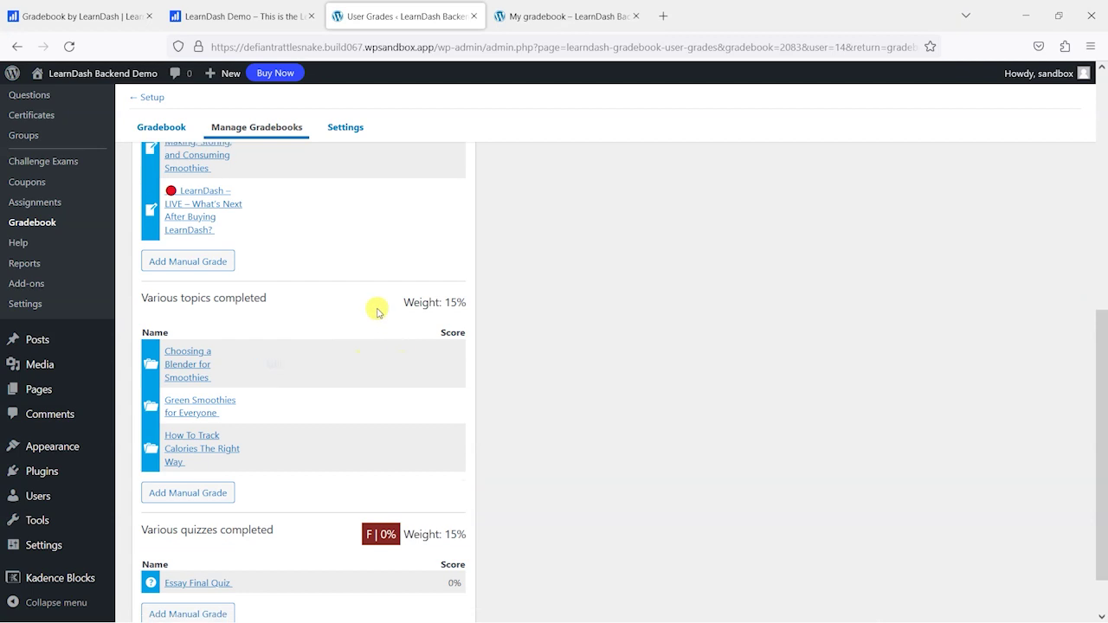
left_click(367, 302)
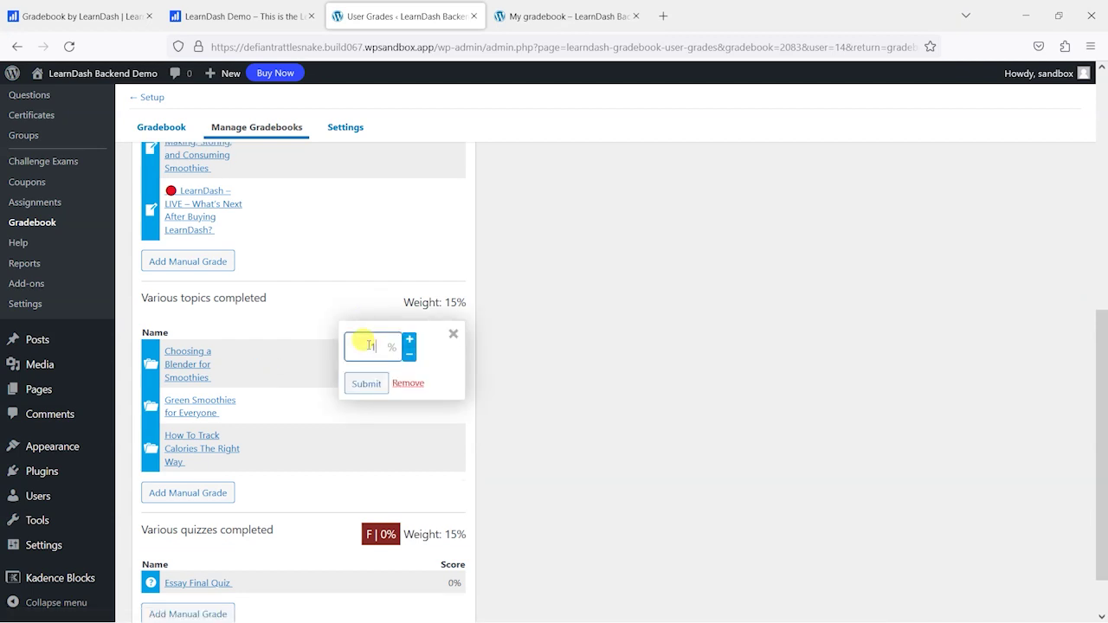
left_click(366, 383)
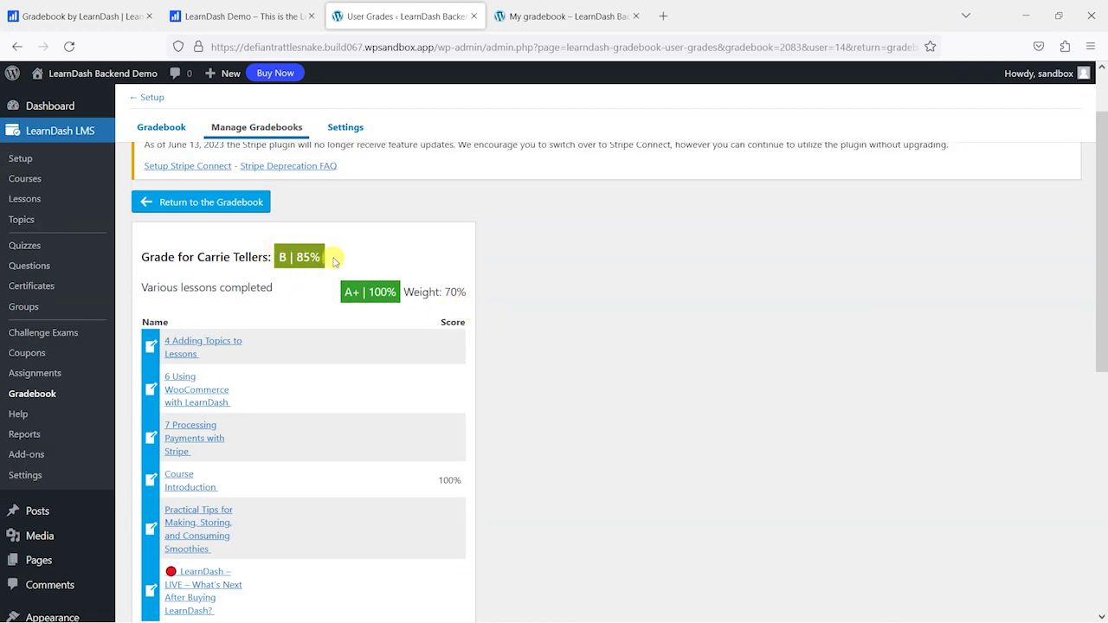
Override the student's Various quizzes completed grade to 100%
scroll(383, 346, "down", 5)
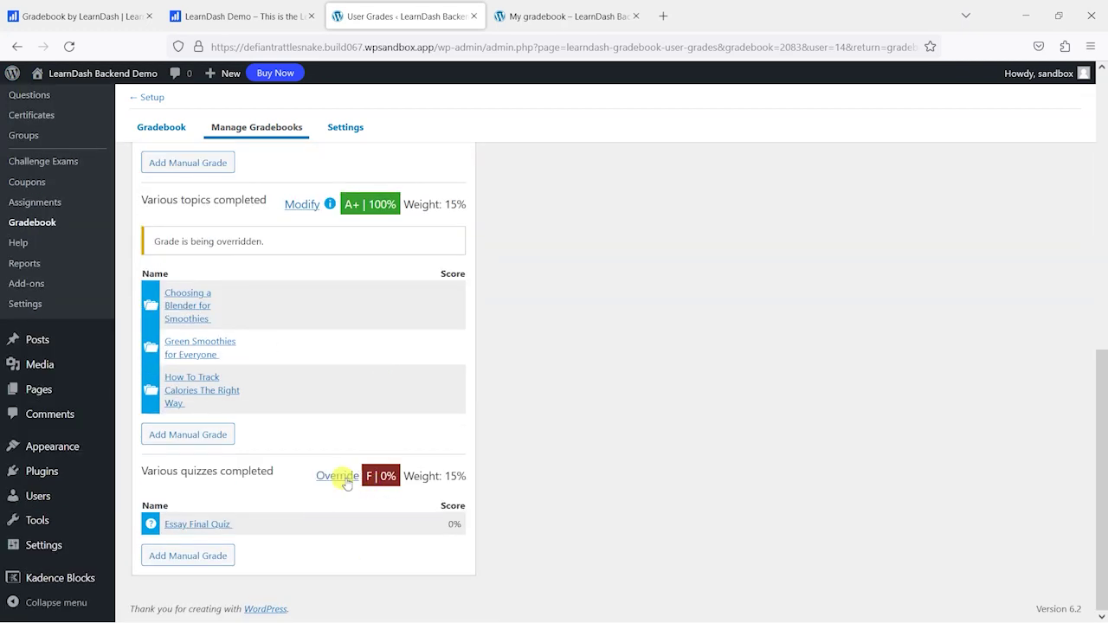
left_click(349, 479)
left_click(366, 520)
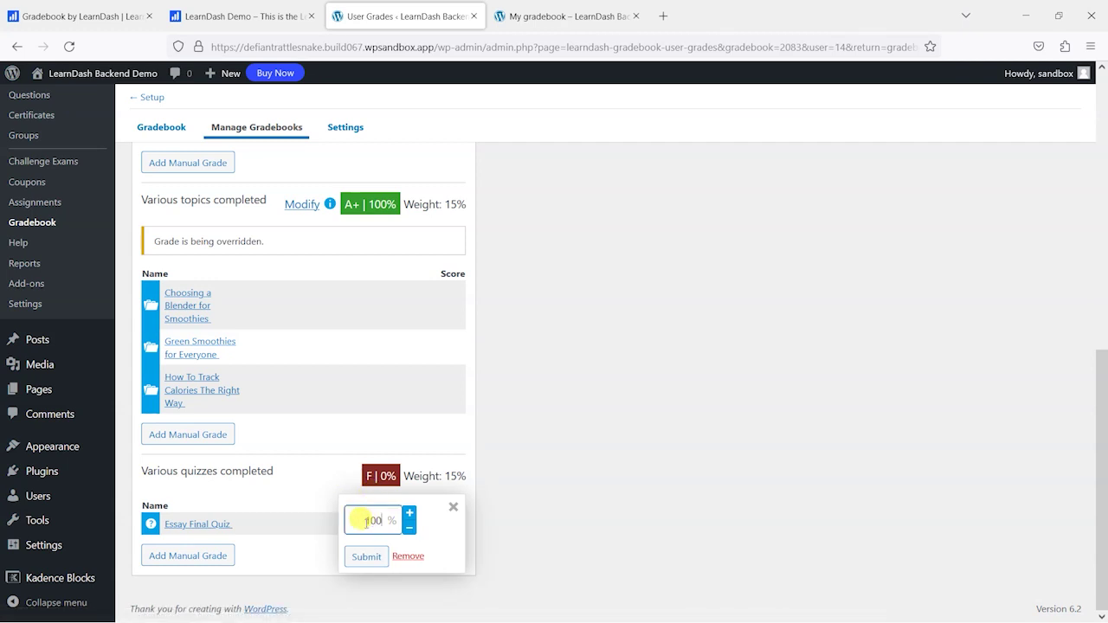
left_click(366, 556)
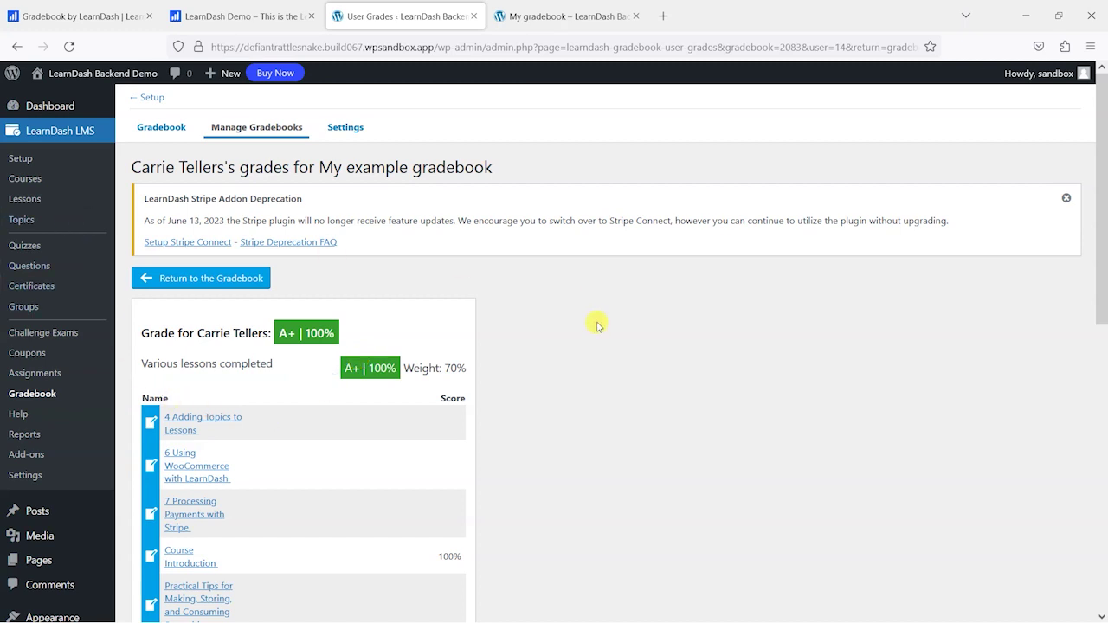
Reload the My gradebook report card, still showing overall B | 85% and quizzes F | 0%
left_click(558, 15)
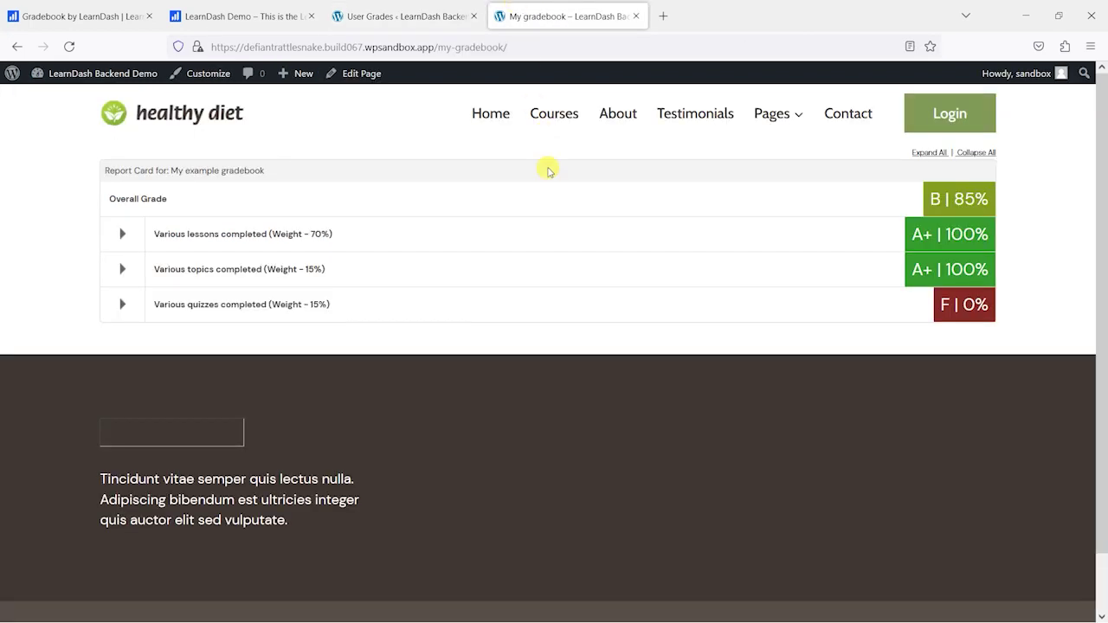
left_click(76, 45)
left_click(235, 15)
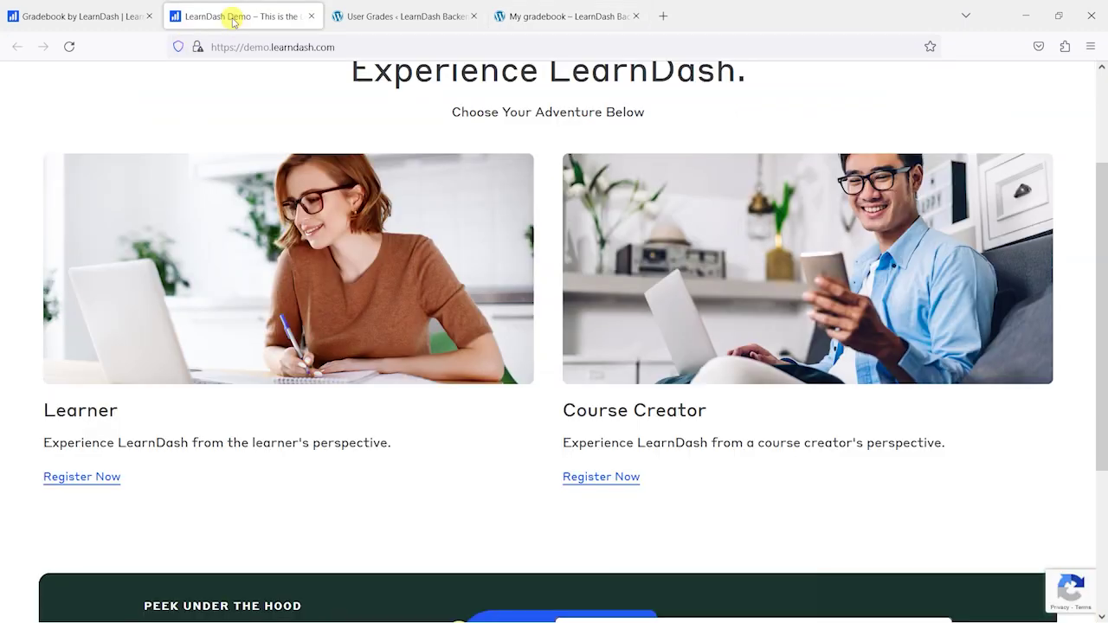
left_click(548, 17)
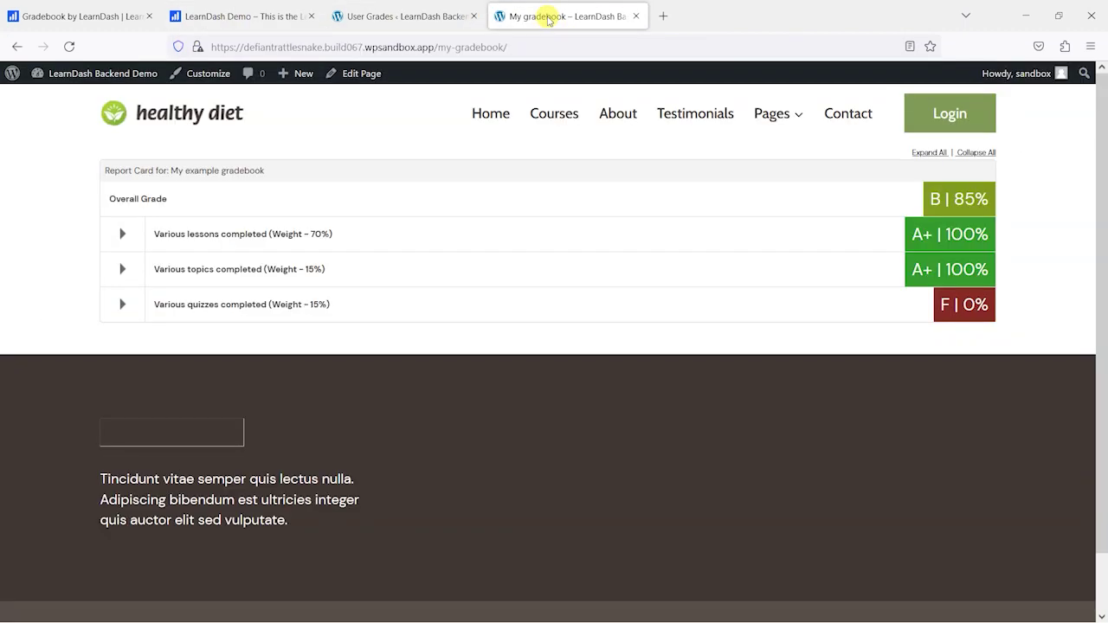